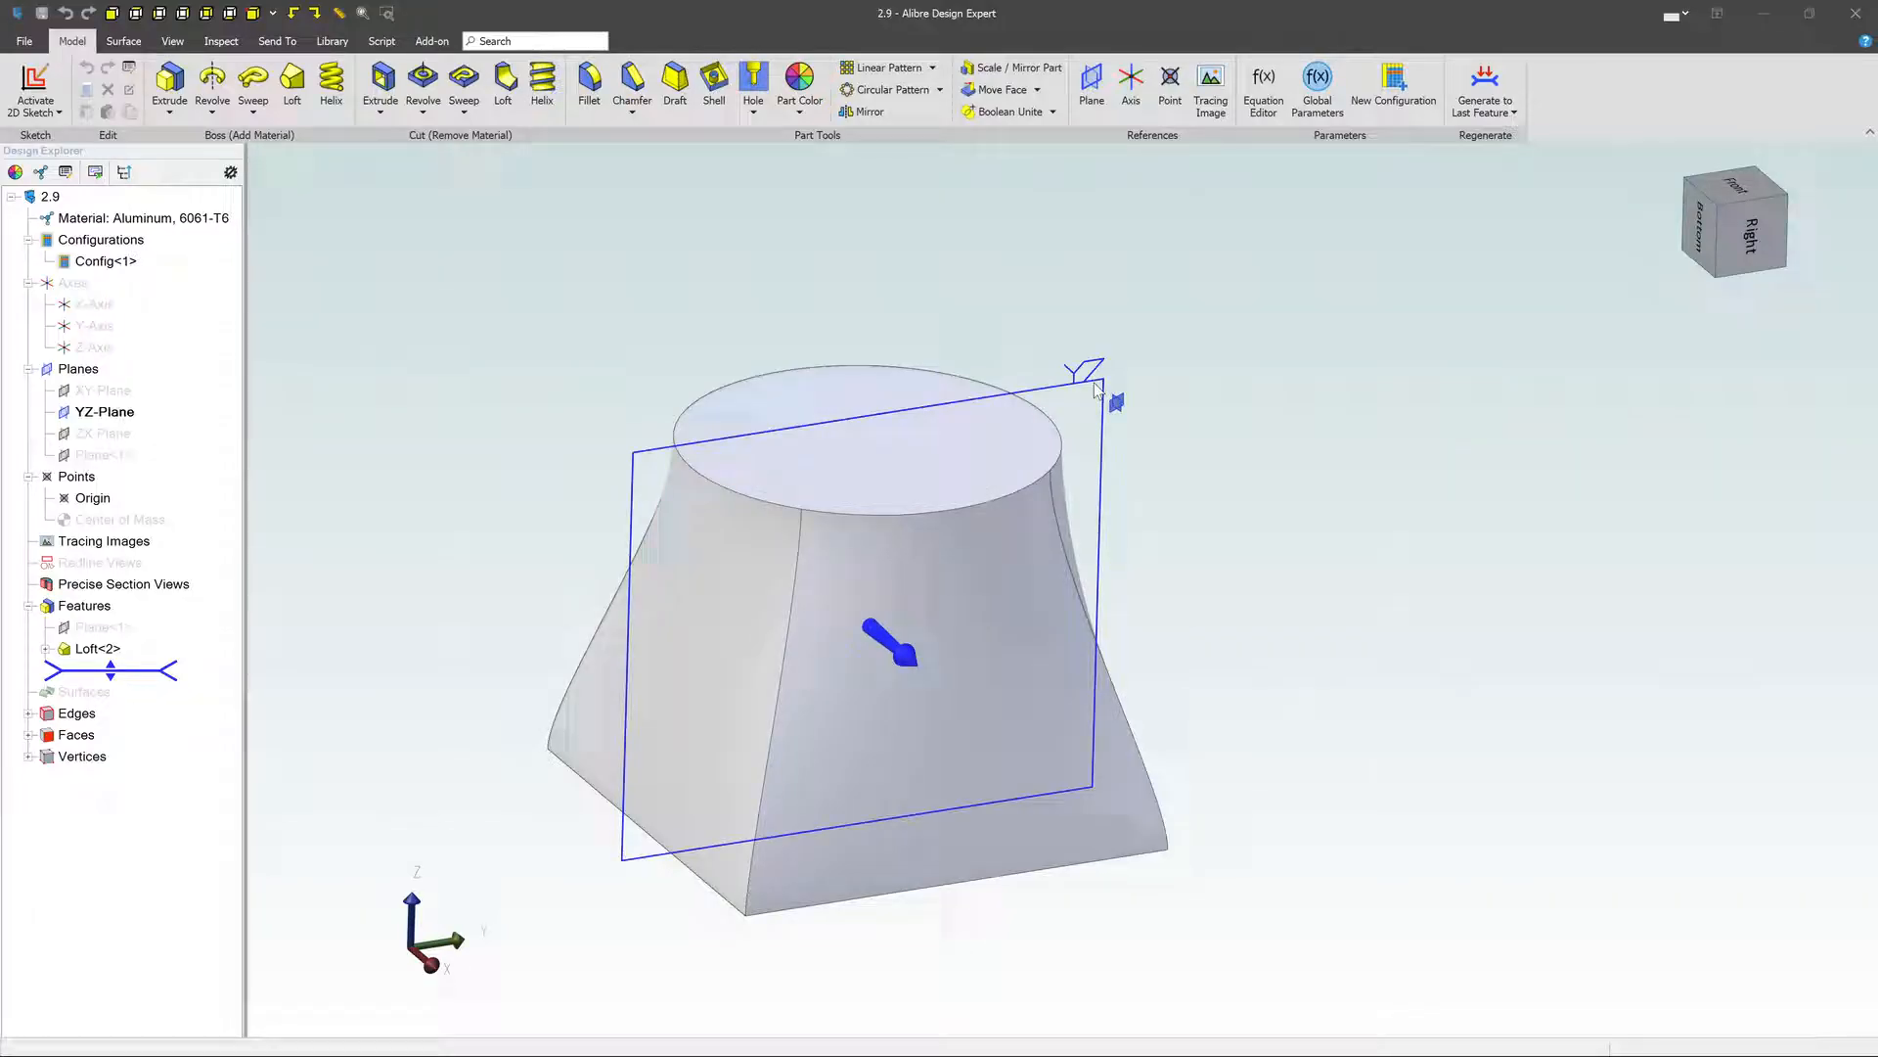
- Start a 2D sketch on the YZ-Plane
{"action": "left_click", "coordinate": [1096, 388]}
{"action": "right_click", "coordinate": [1097, 387]}
{"action": "left_click", "coordinate": [1141, 395]}
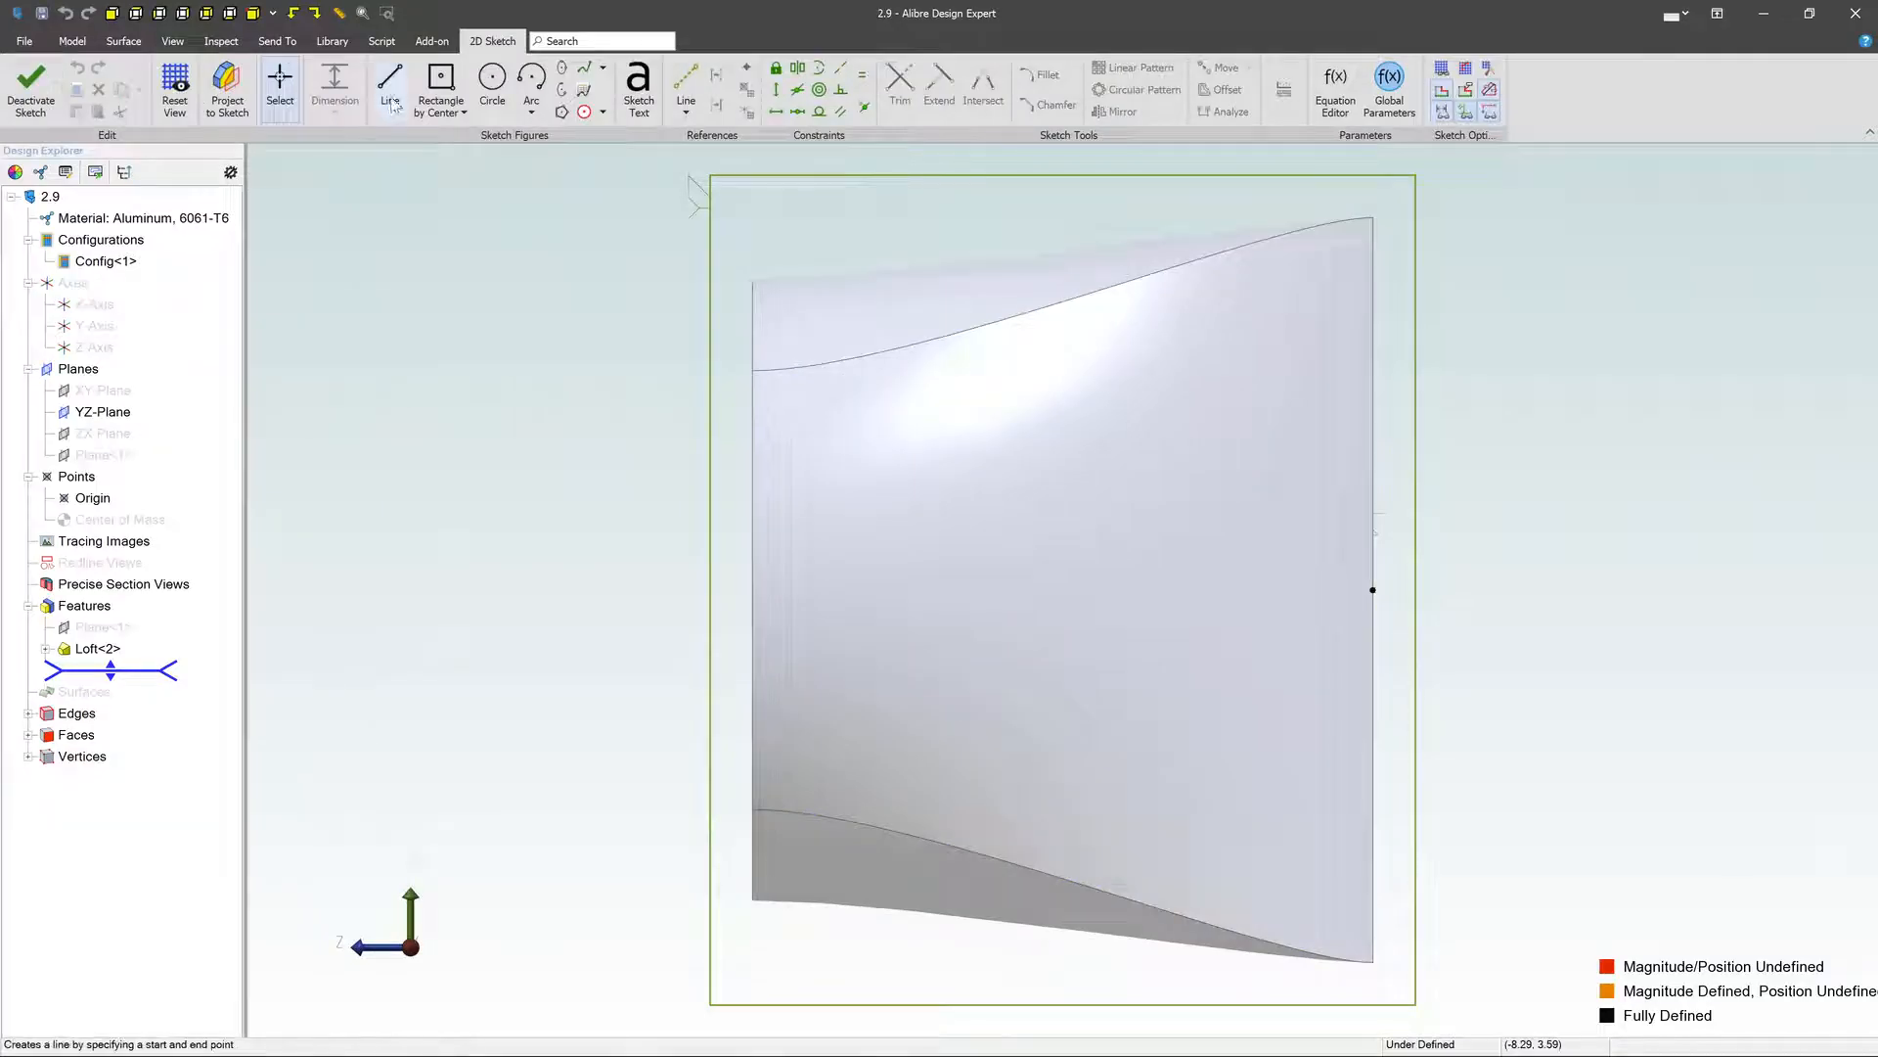
{"action": "left_click", "coordinate": [392, 102]}
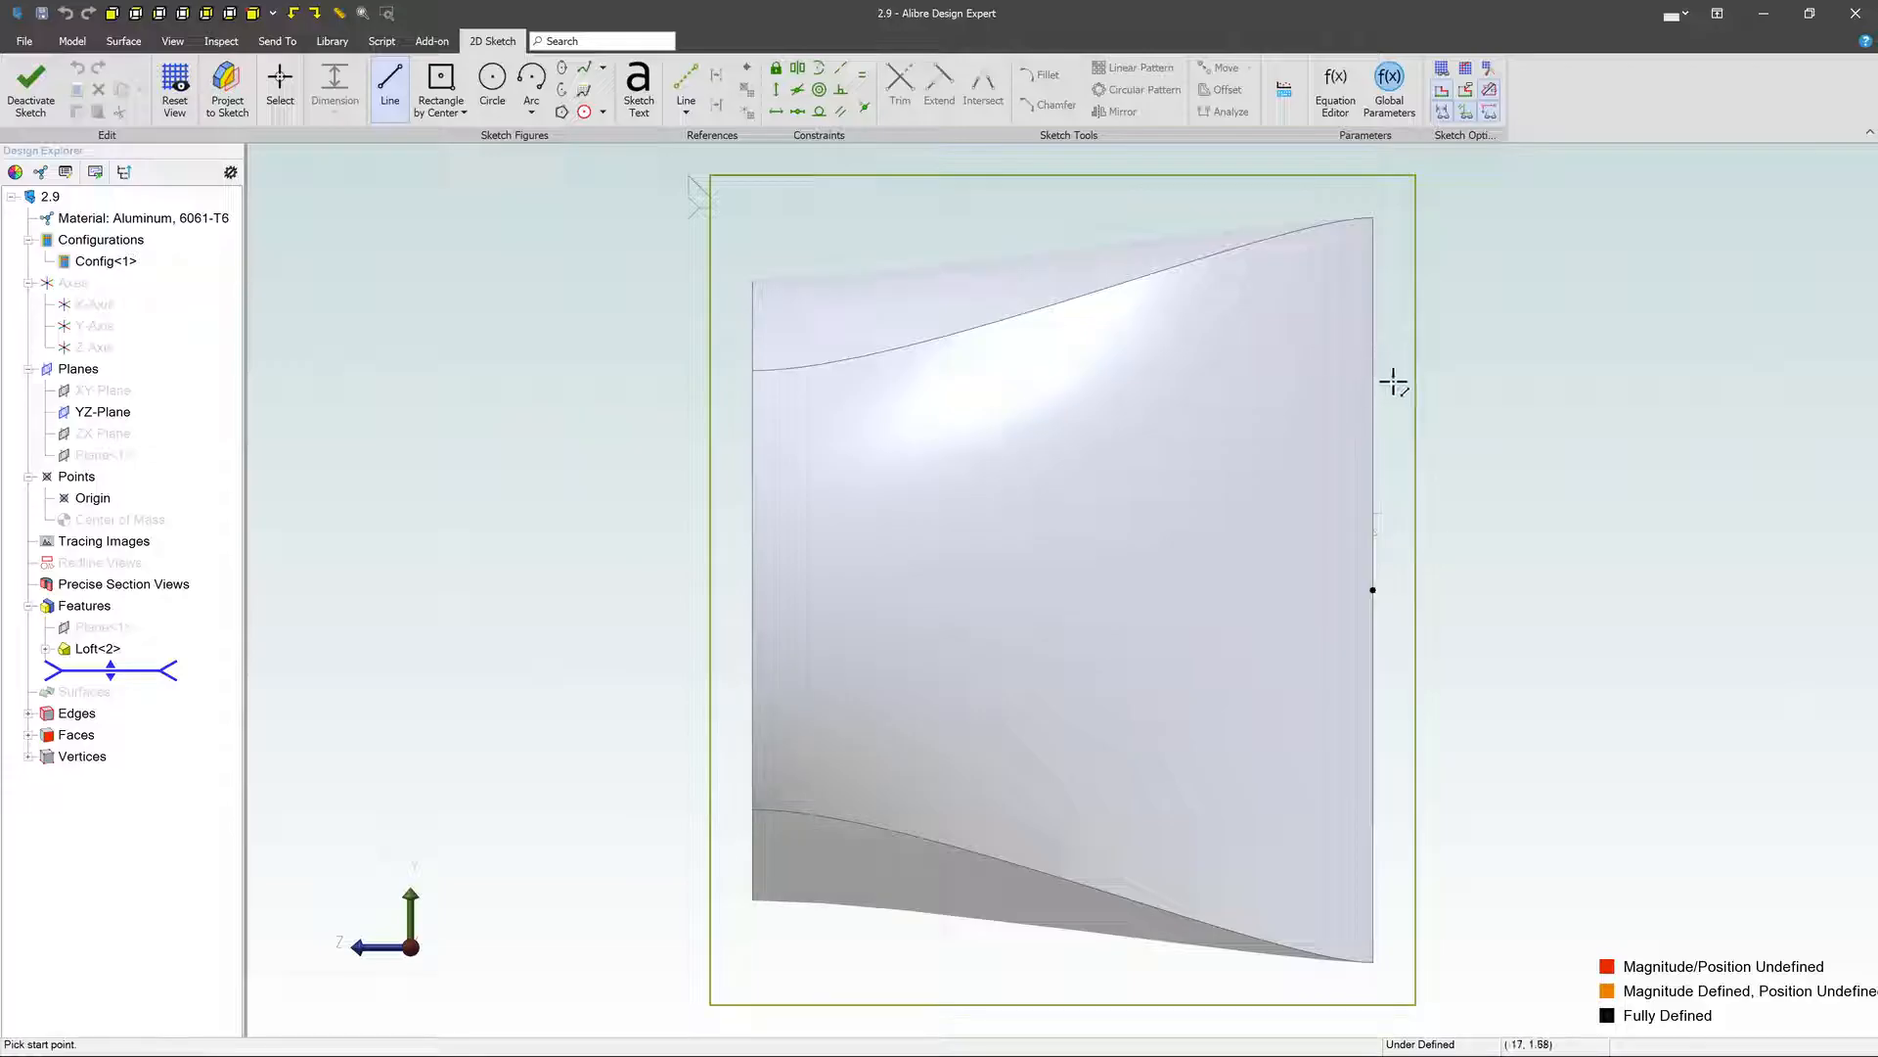
{"action": "key", "text": "Escape"}
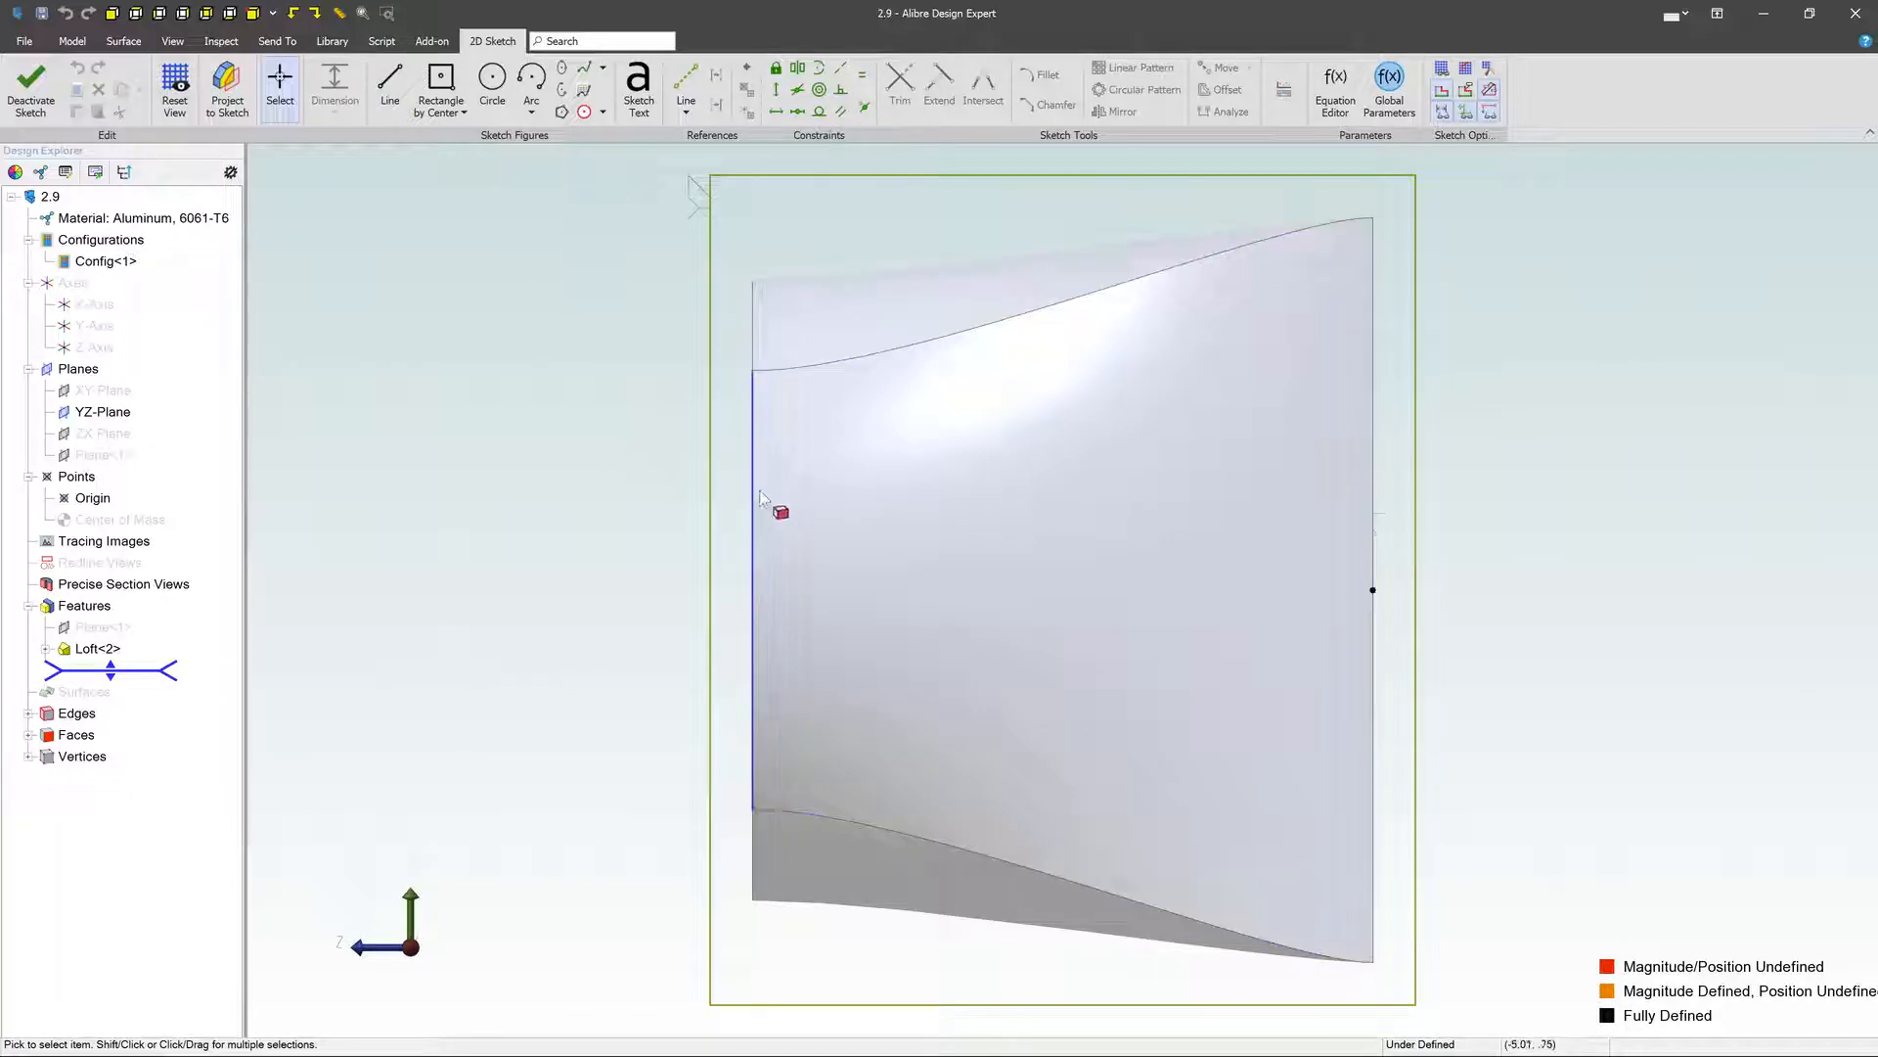
- Project the loft's circular top edge and a base edge into the sketch as reference figures that maintain association to the source entity
{"action": "left_click", "coordinate": [233, 90]}
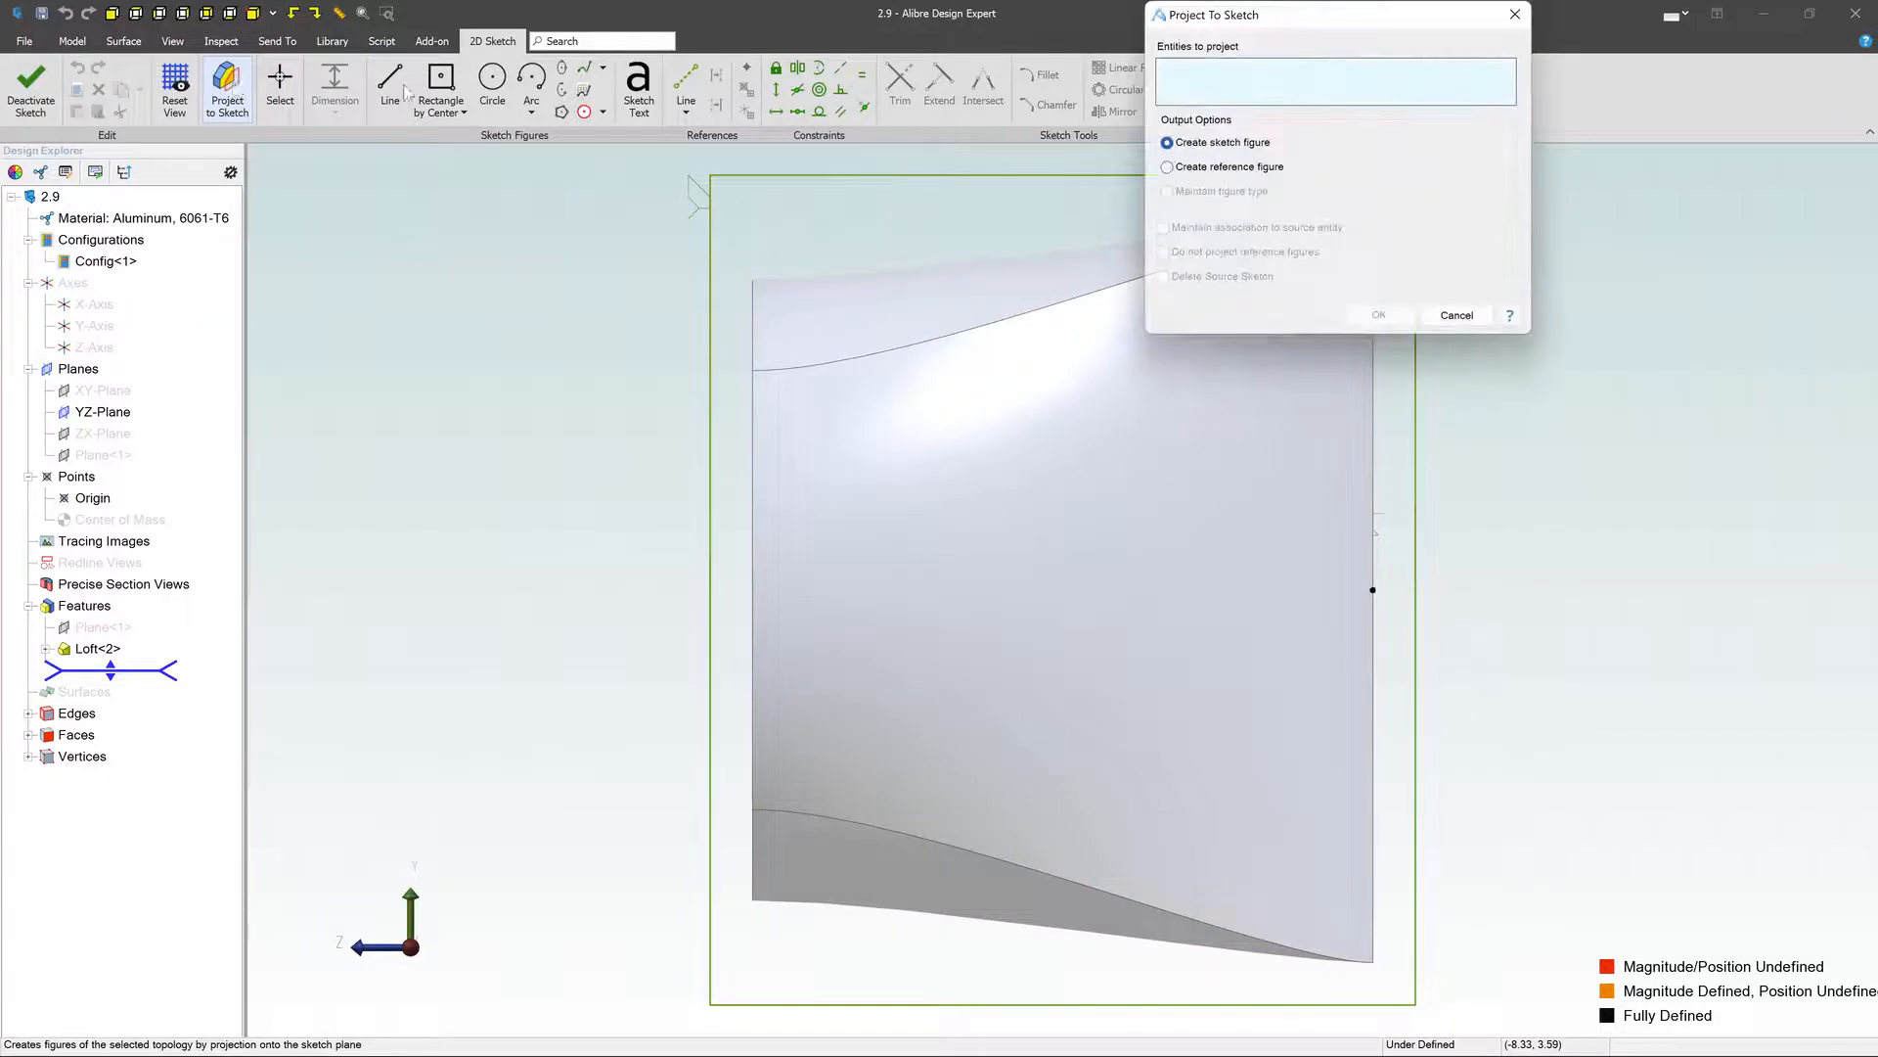
{"action": "left_click", "coordinate": [1187, 169]}
{"action": "left_click", "coordinate": [755, 477]}
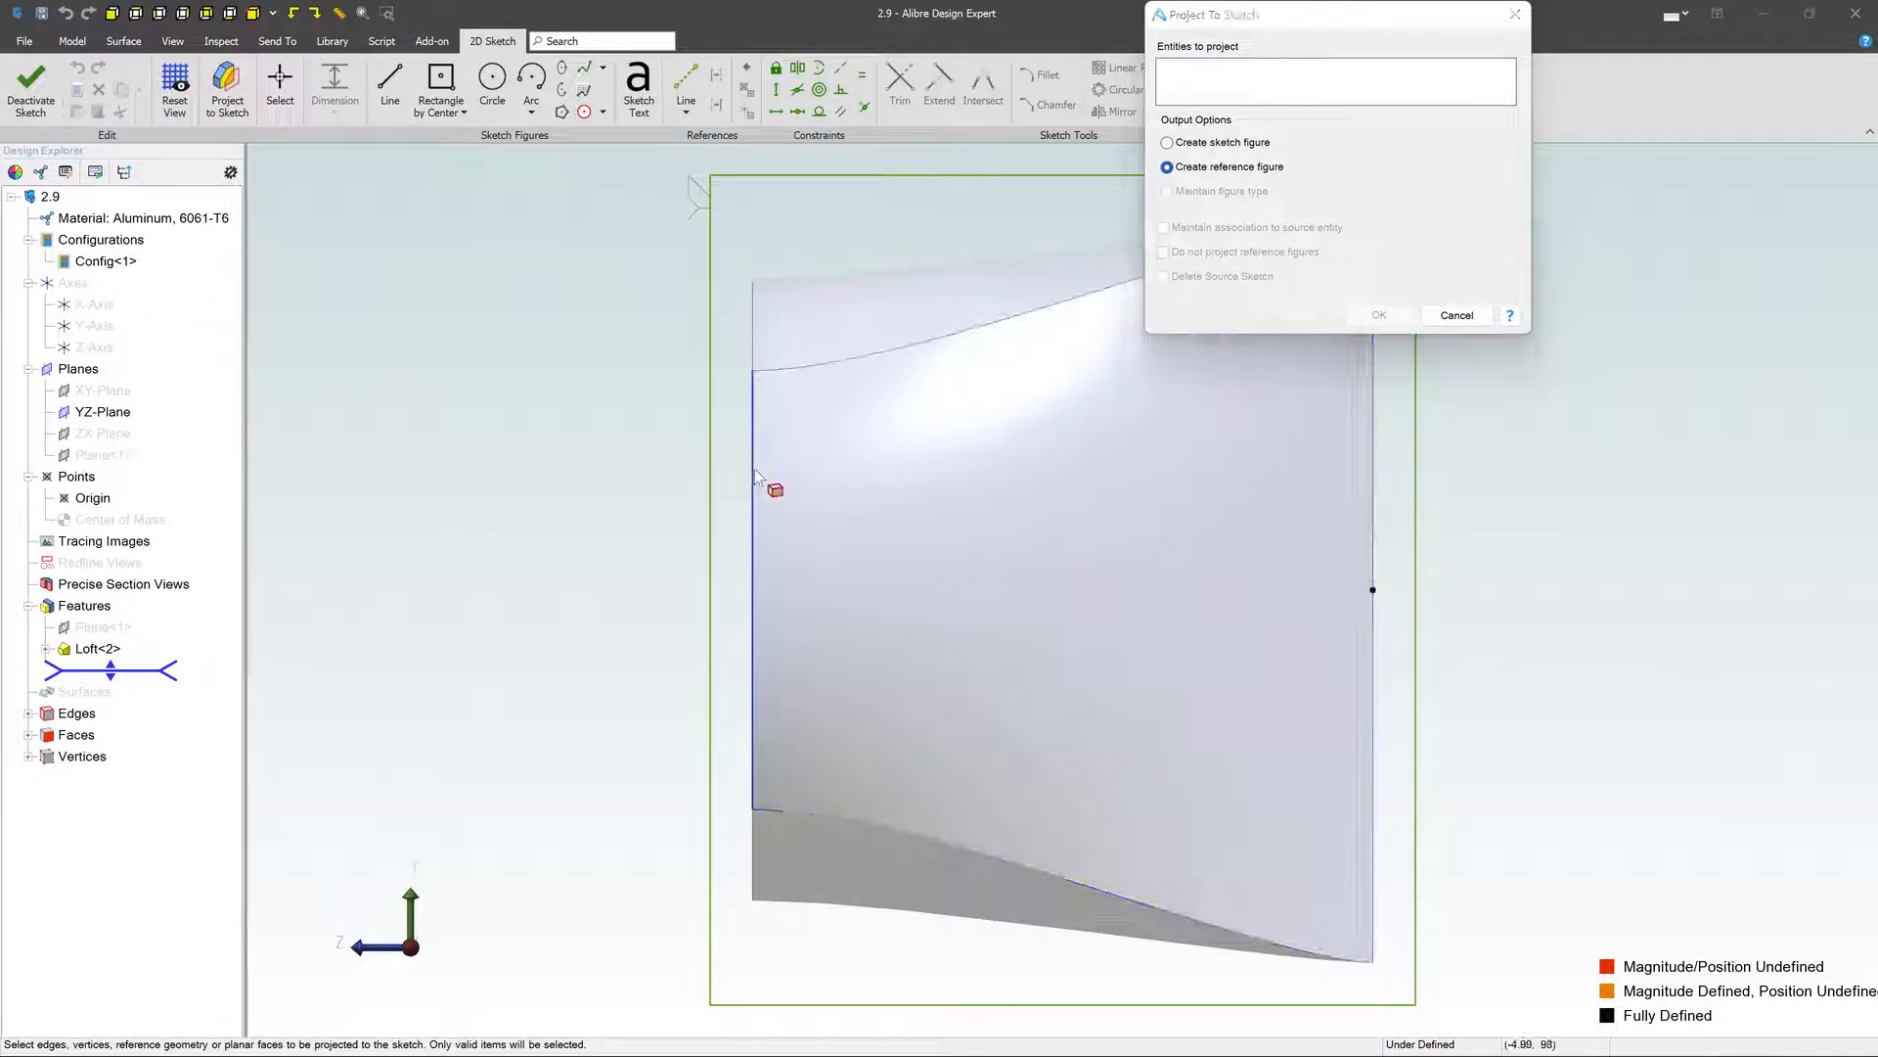
{"action": "left_click", "coordinate": [1372, 475]}
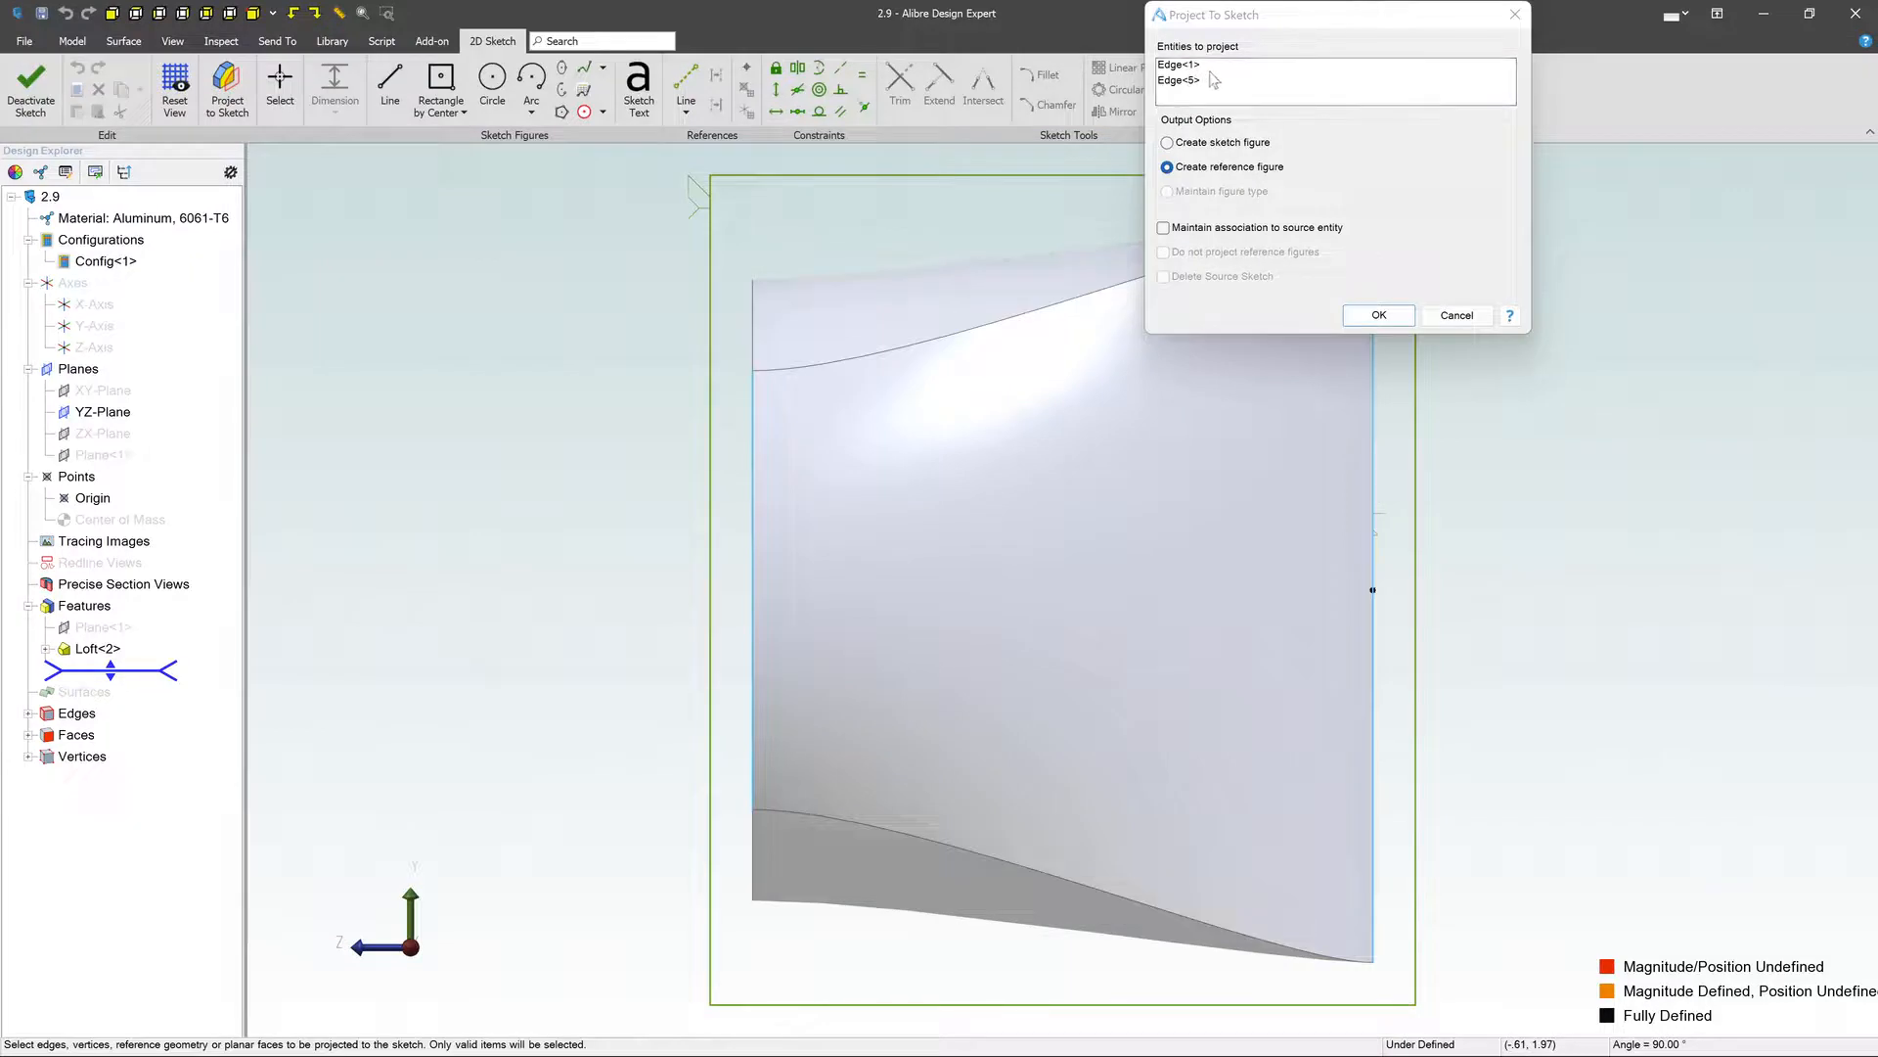
{"action": "left_click", "coordinate": [1222, 230]}
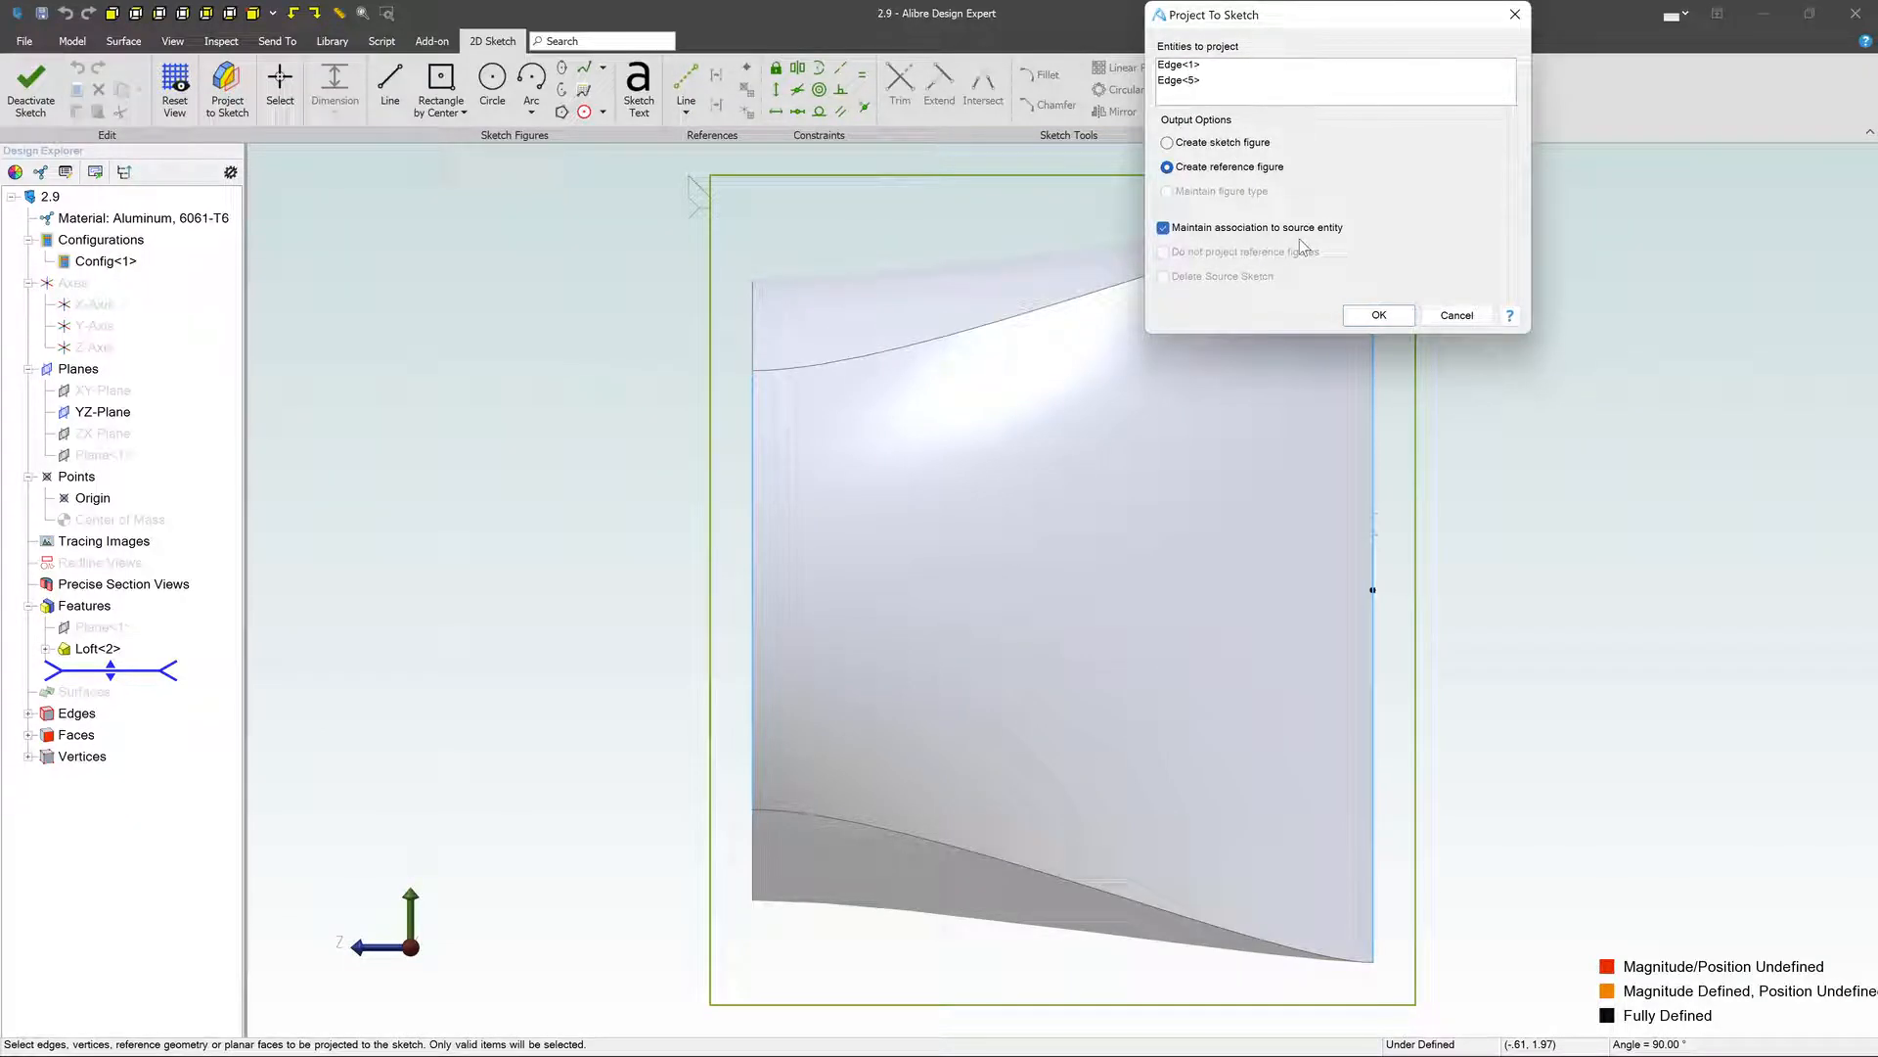
{"action": "left_click", "coordinate": [1378, 313]}
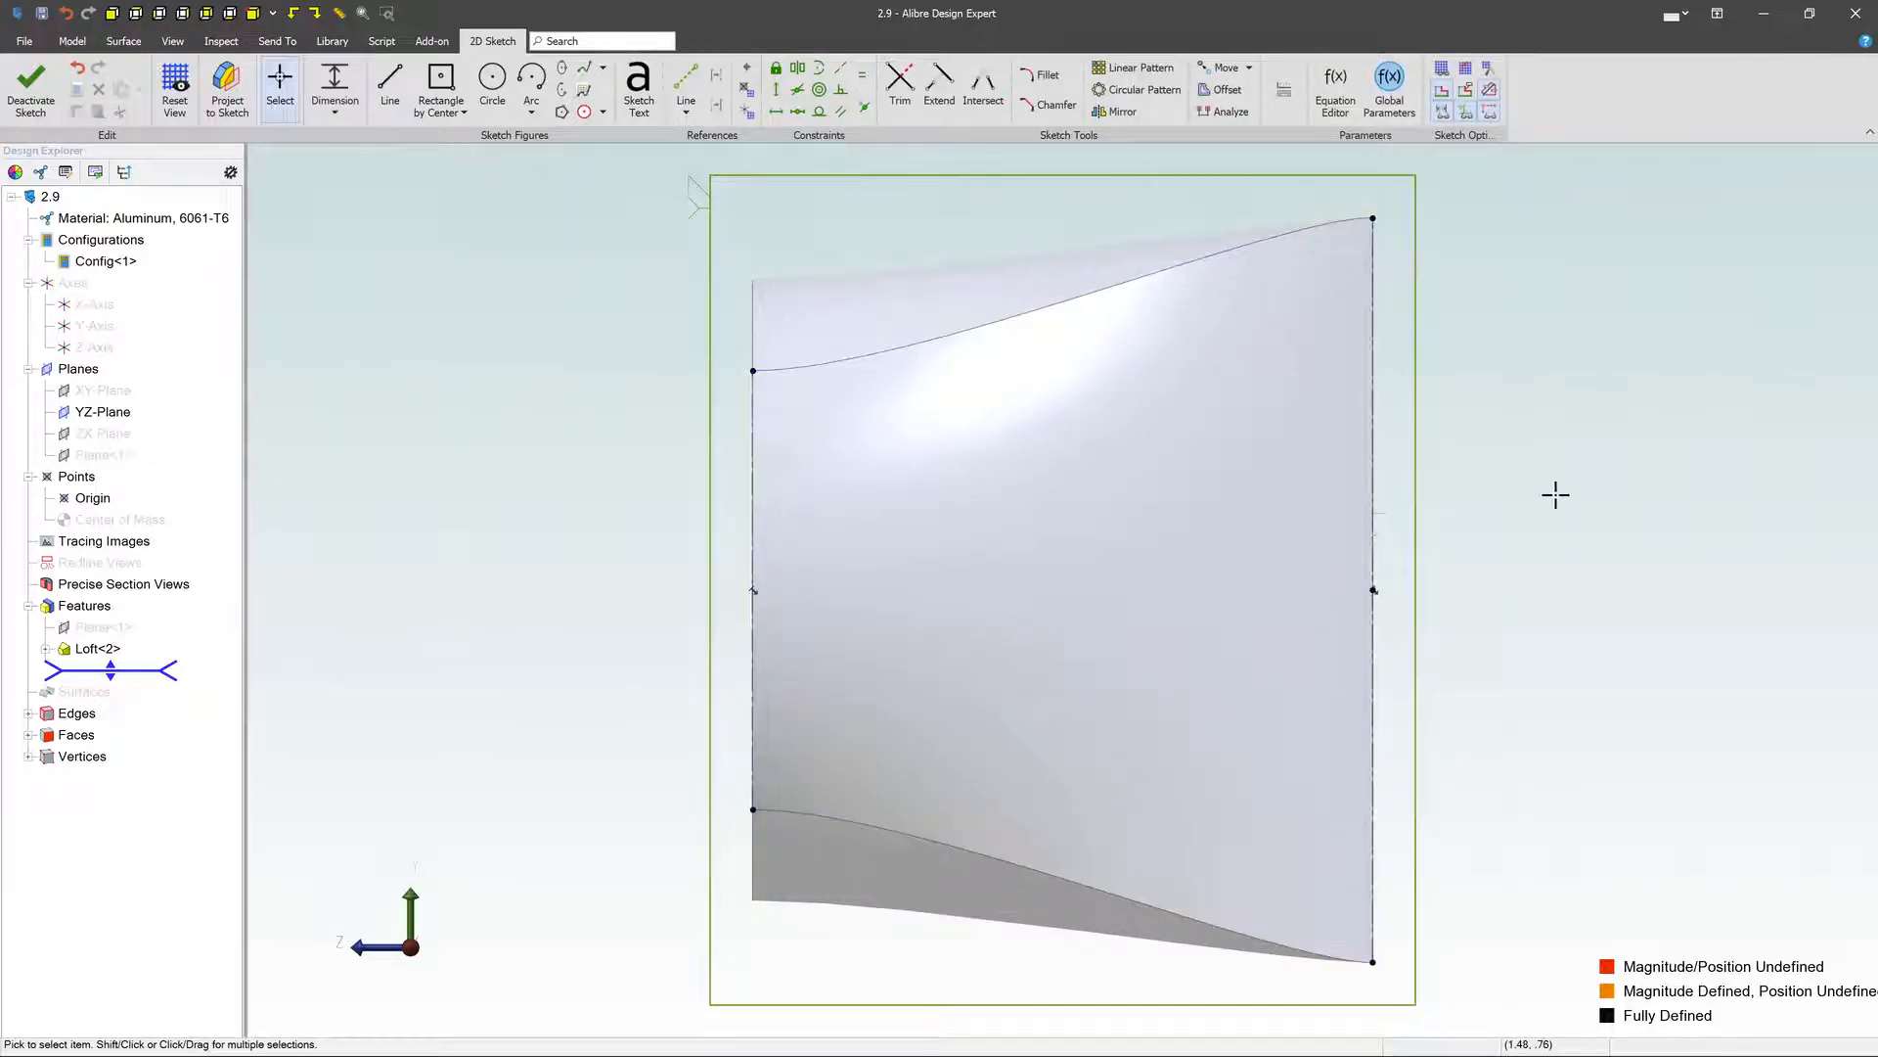
- Draw three connected lines between the projected edges: about 1.5 in horizontal from the top edge, a diagonal, and about 1.63 in parallel to the base edge
{"action": "left_click", "coordinate": [390, 86]}
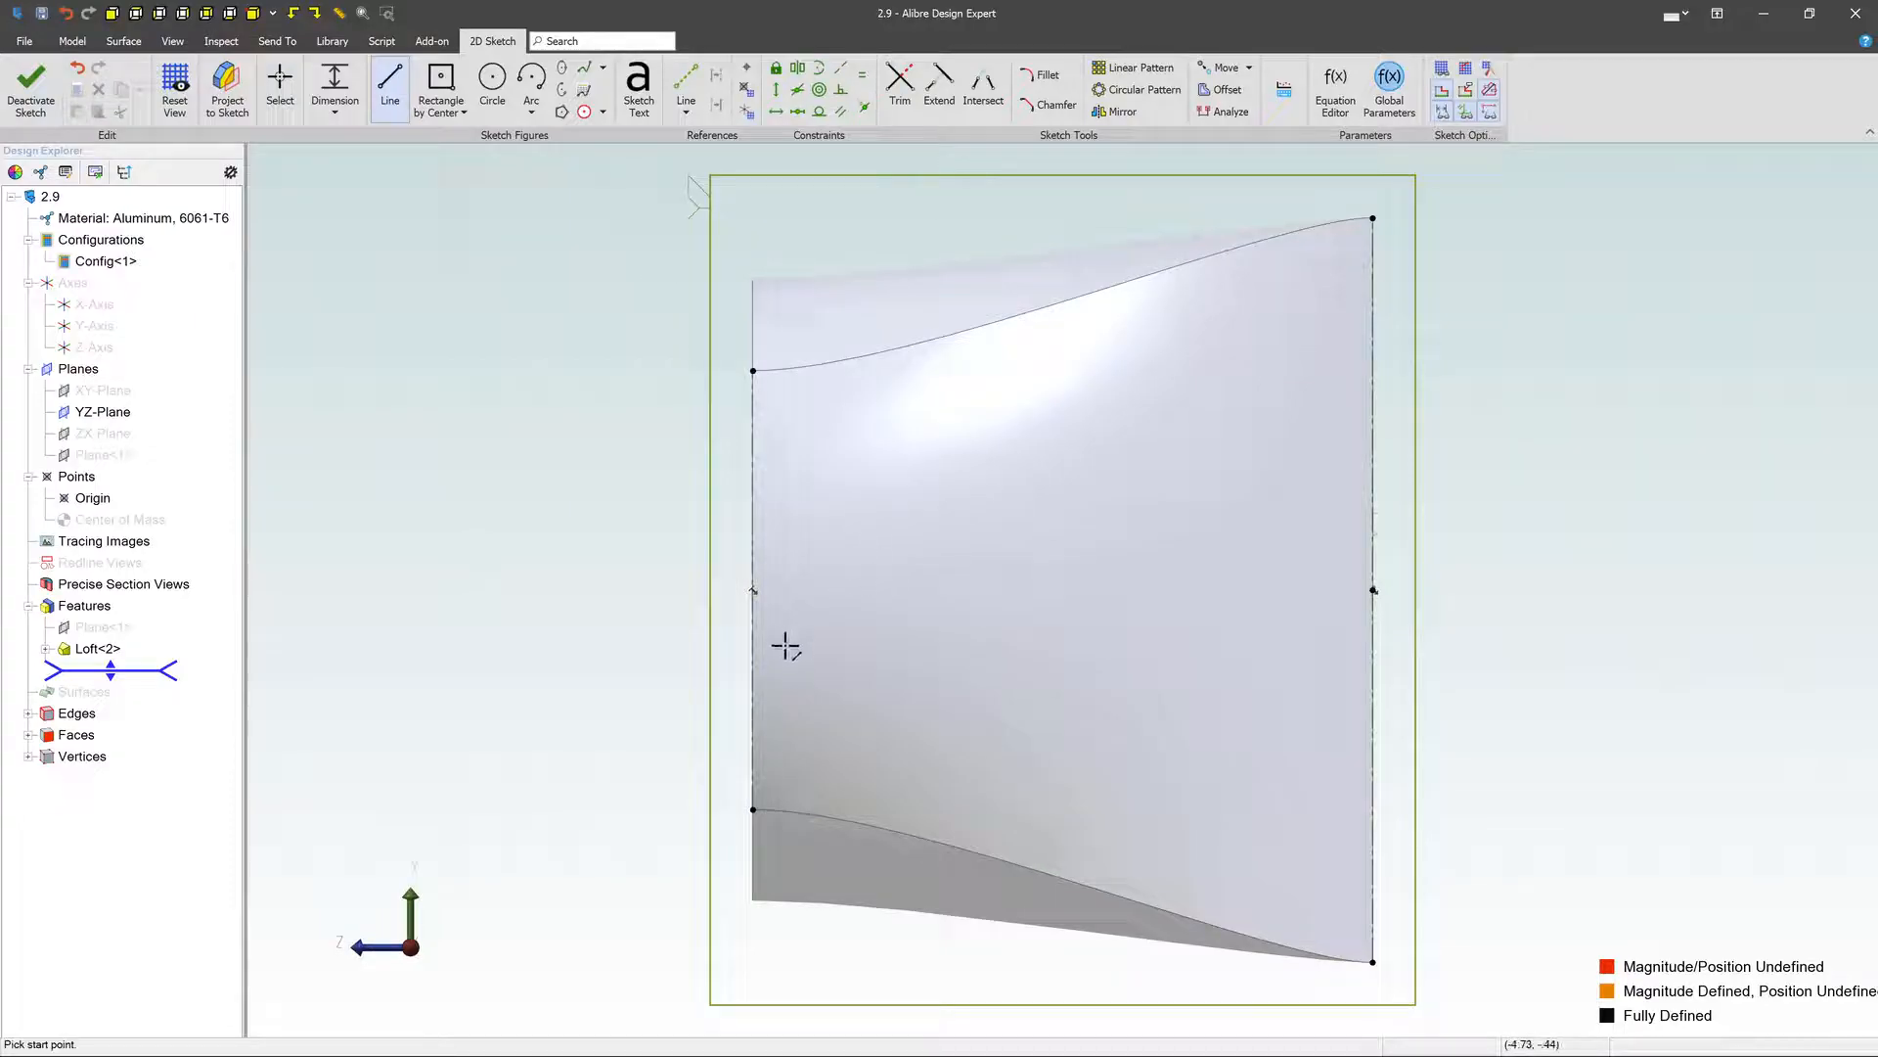
{"action": "left_click", "coordinate": [753, 712]}
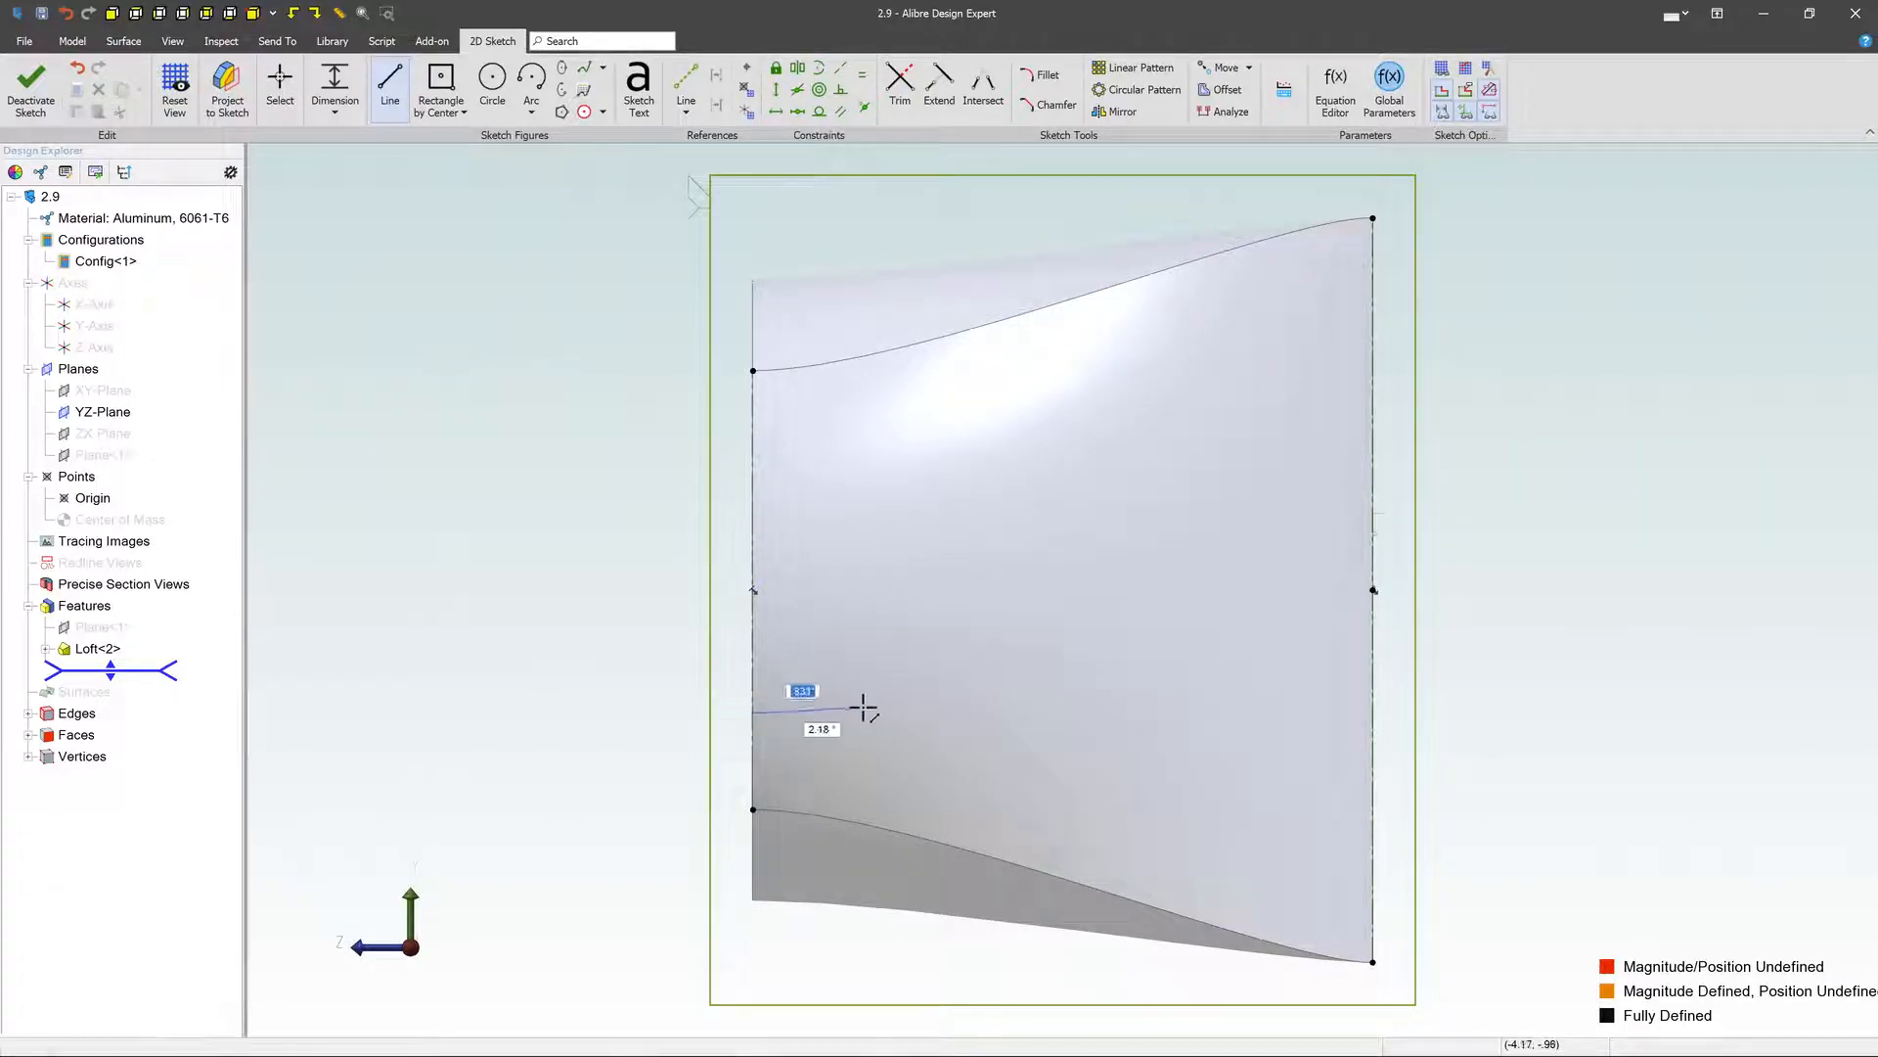
{"action": "left_click", "coordinate": [940, 713]}
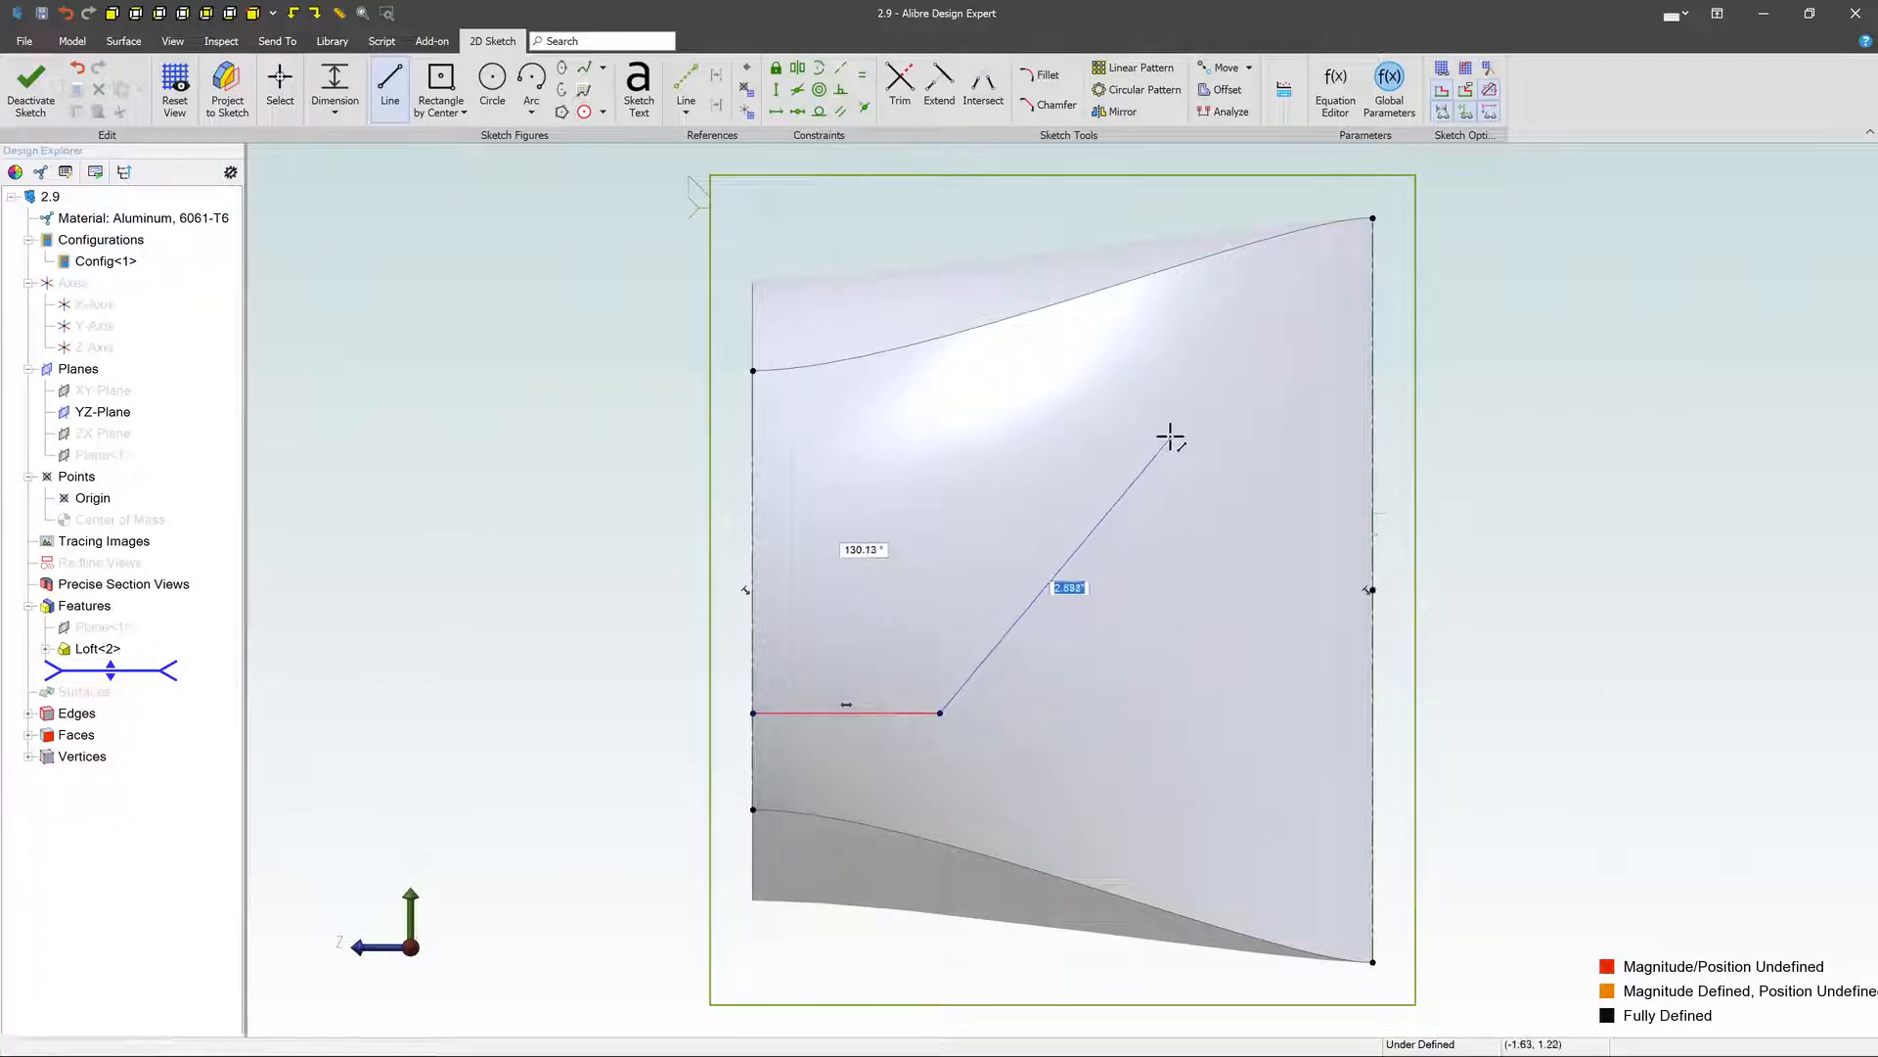
{"action": "left_click", "coordinate": [1171, 438]}
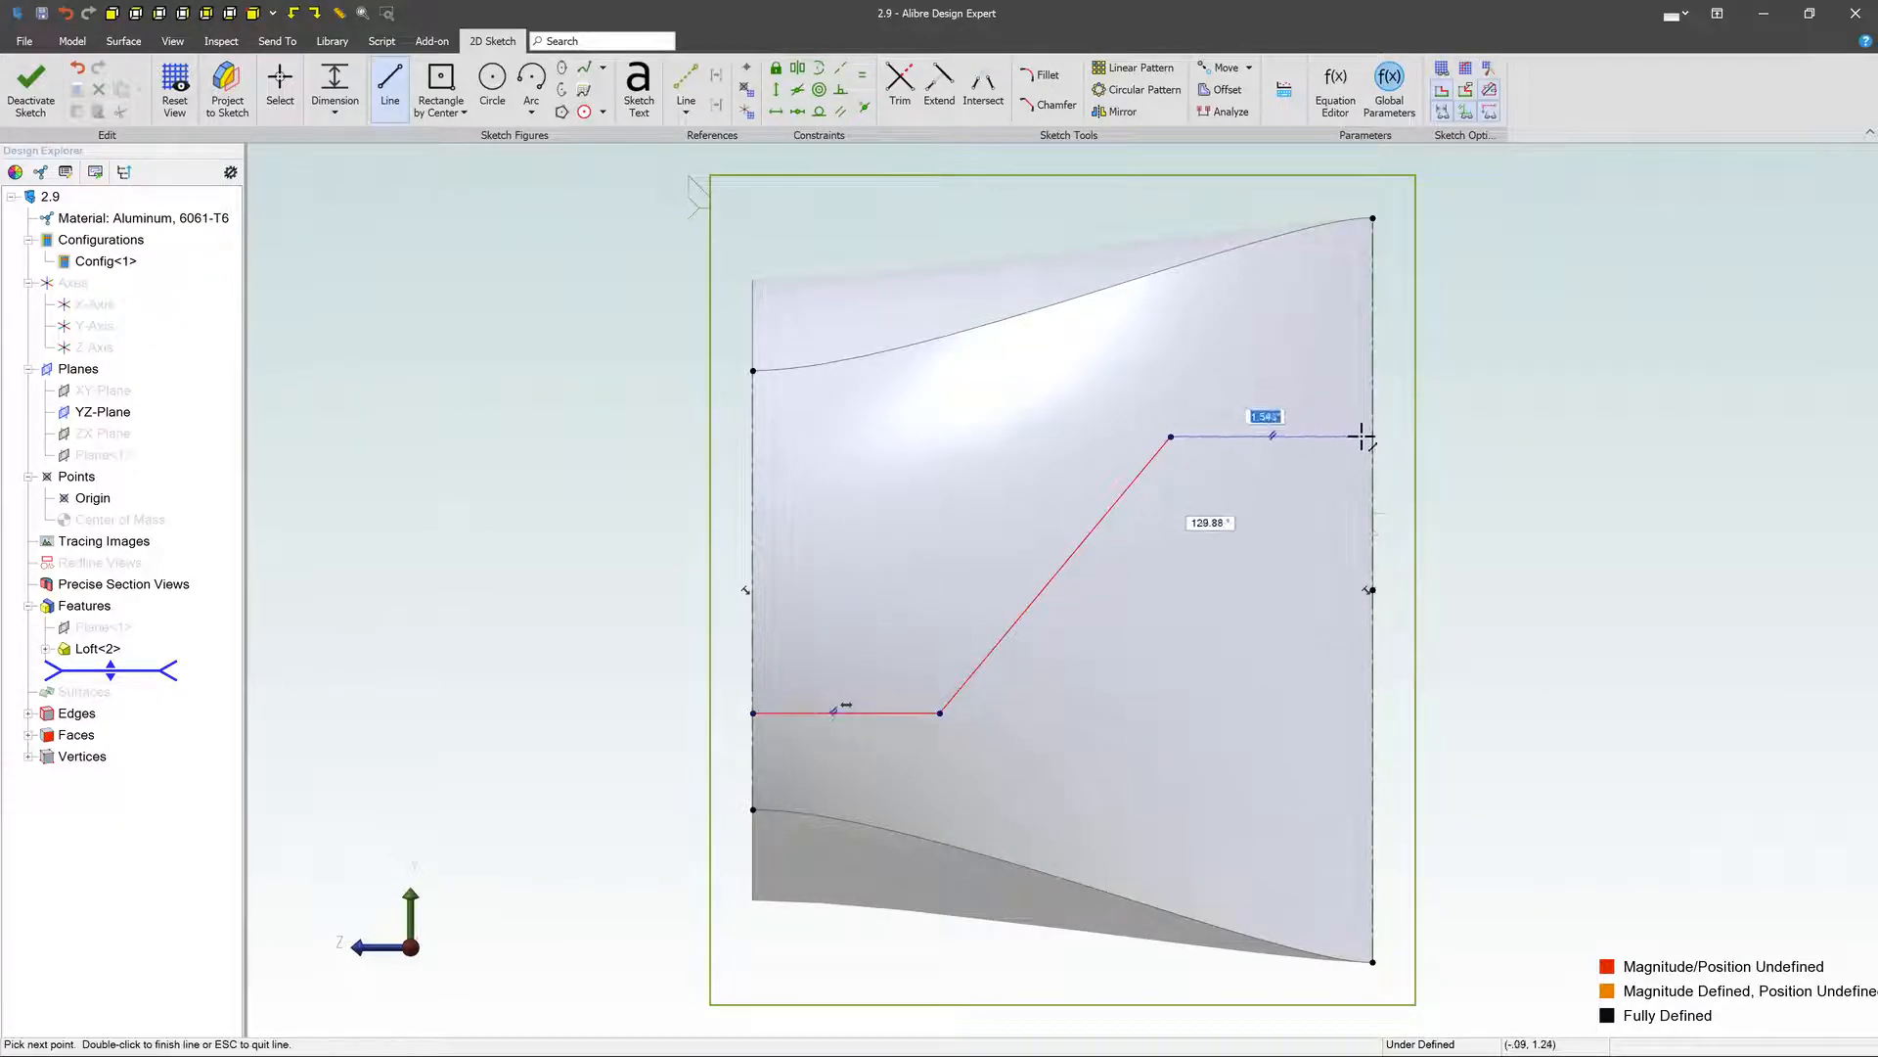
{"action": "left_click", "coordinate": [1372, 436]}
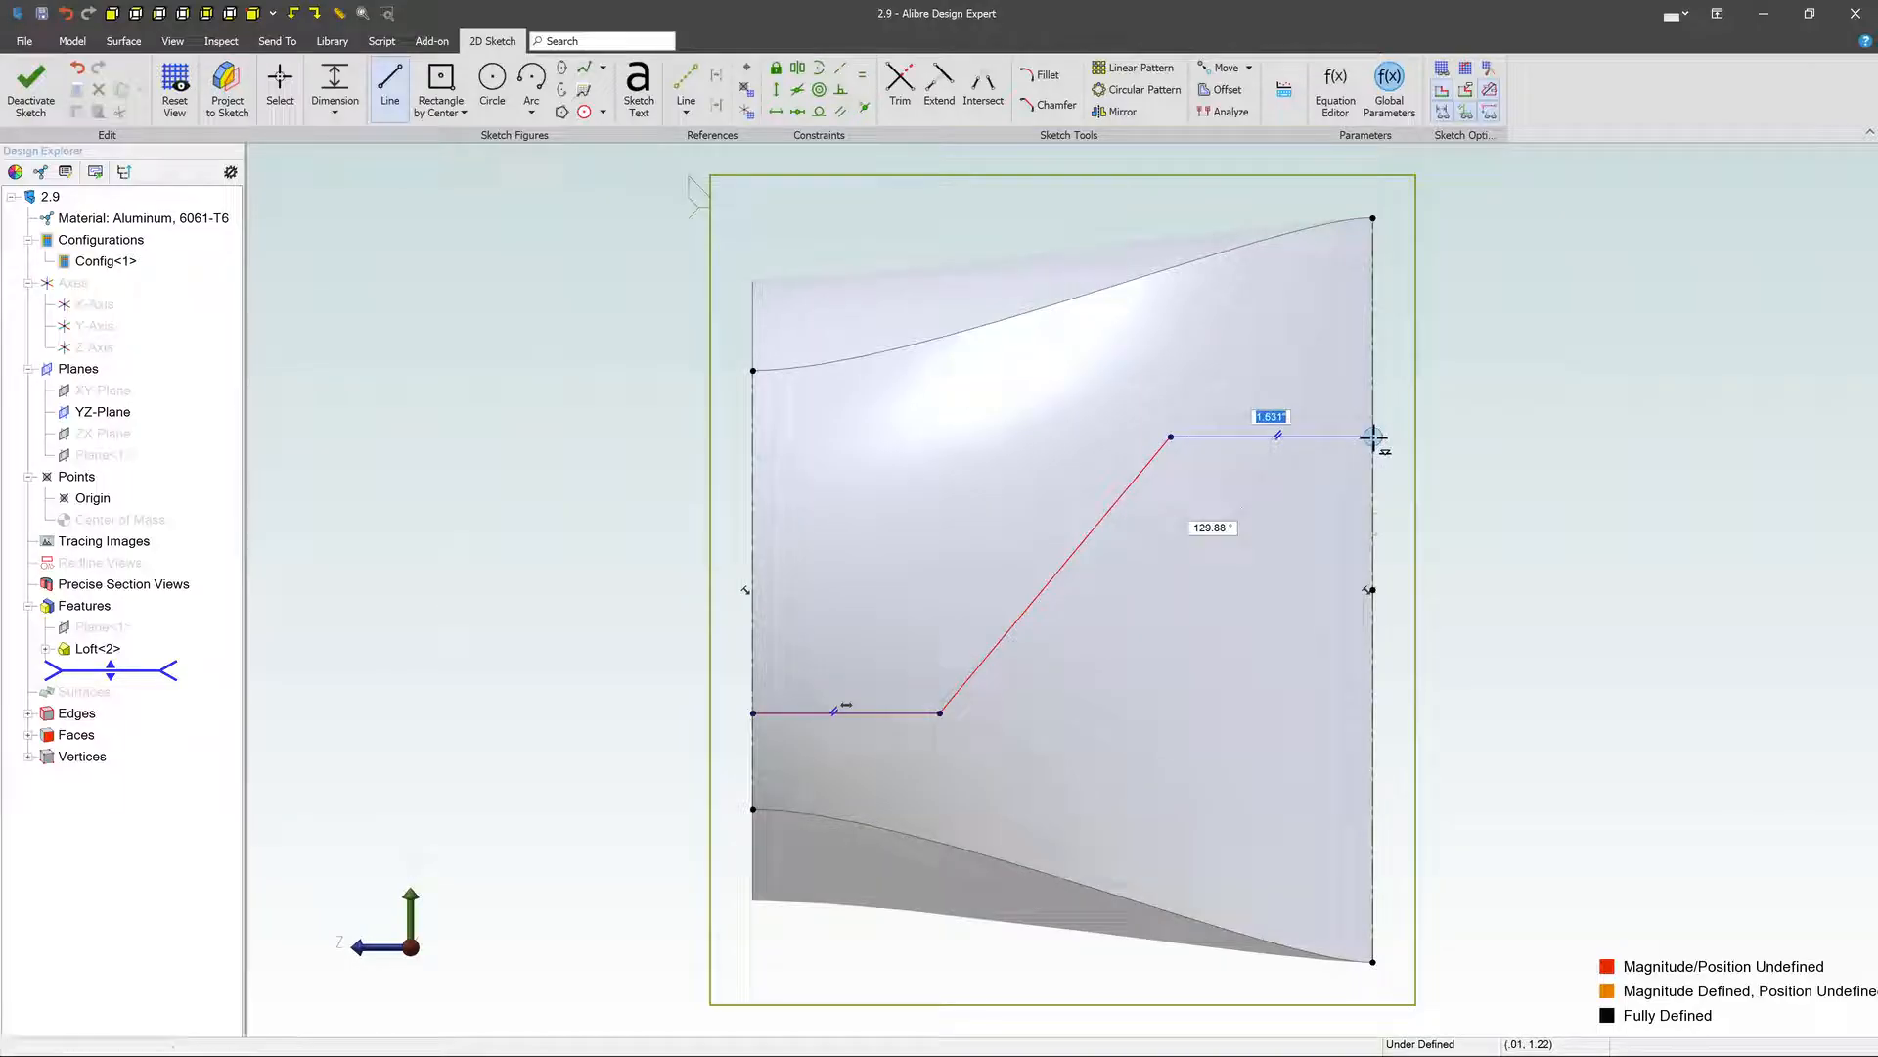
{"action": "key", "text": "Escape"}
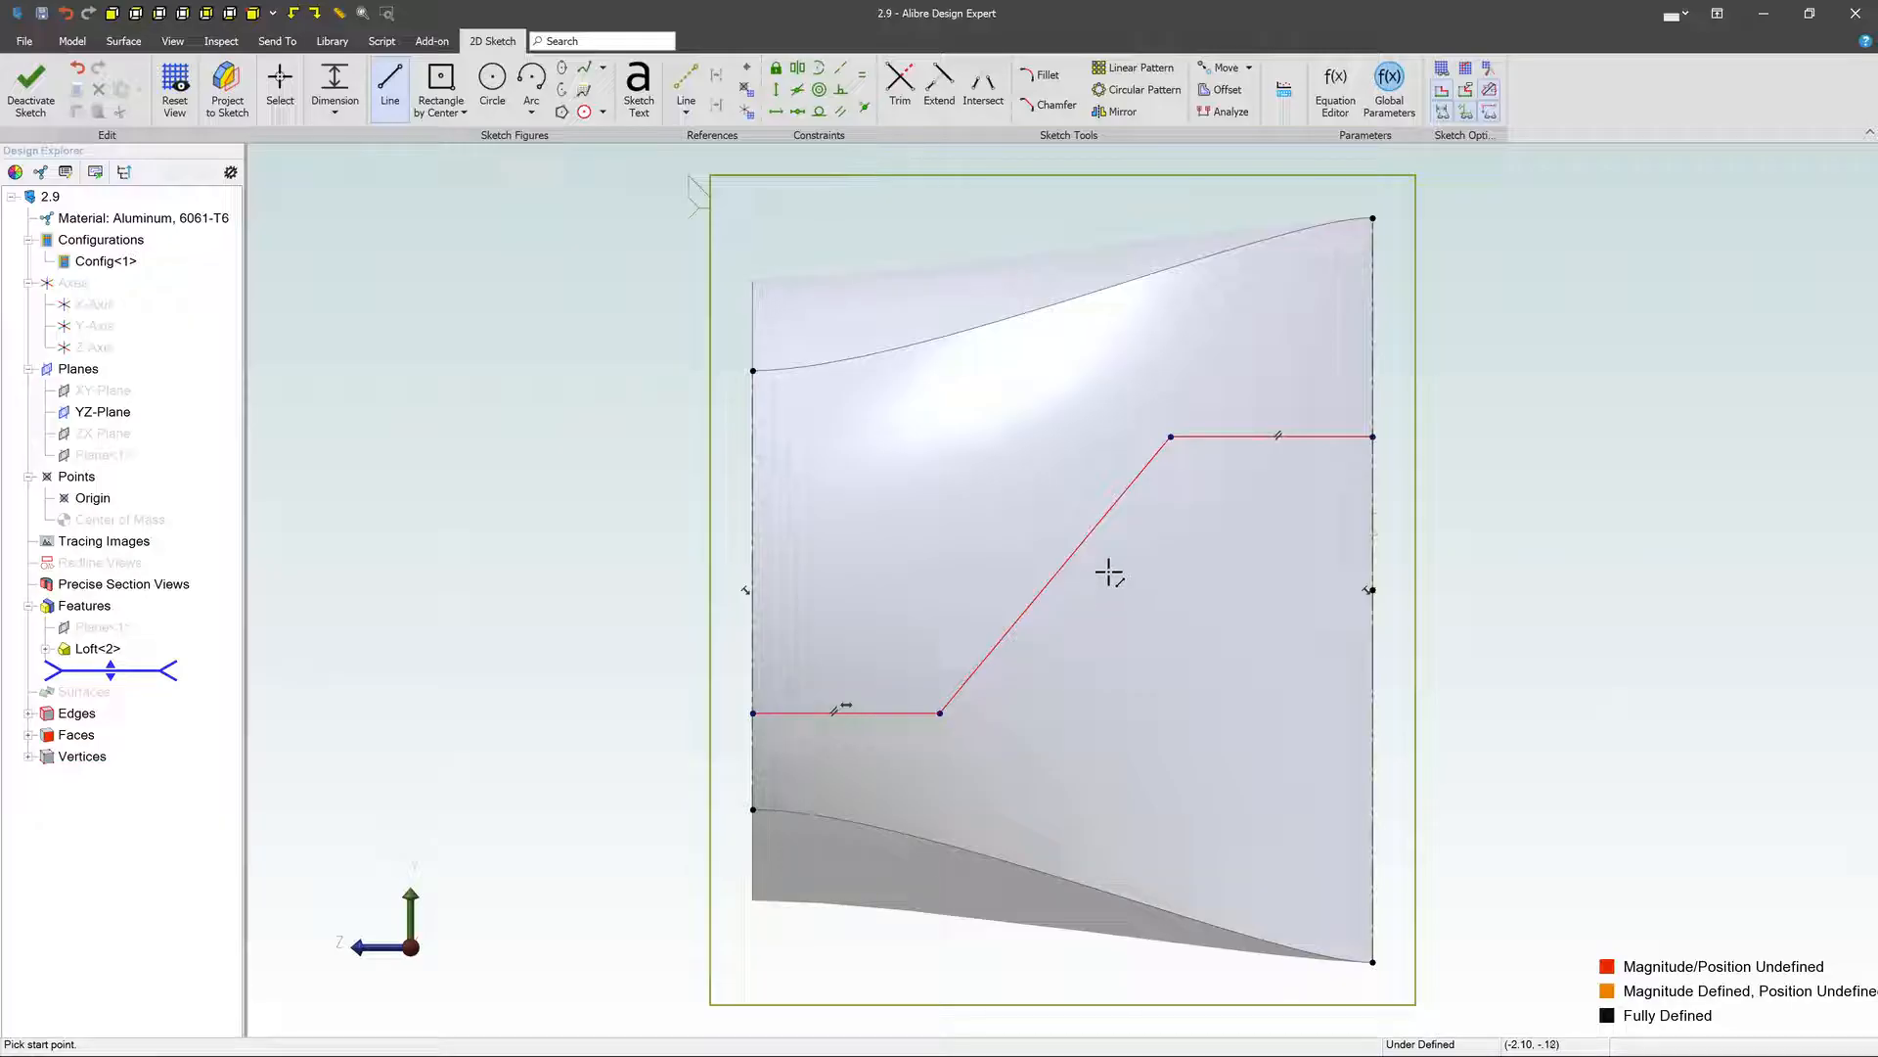
- Fillet both corners of the three-line path with a 1.000 in radius and exit the sketch
{"action": "left_click", "coordinate": [1045, 80]}
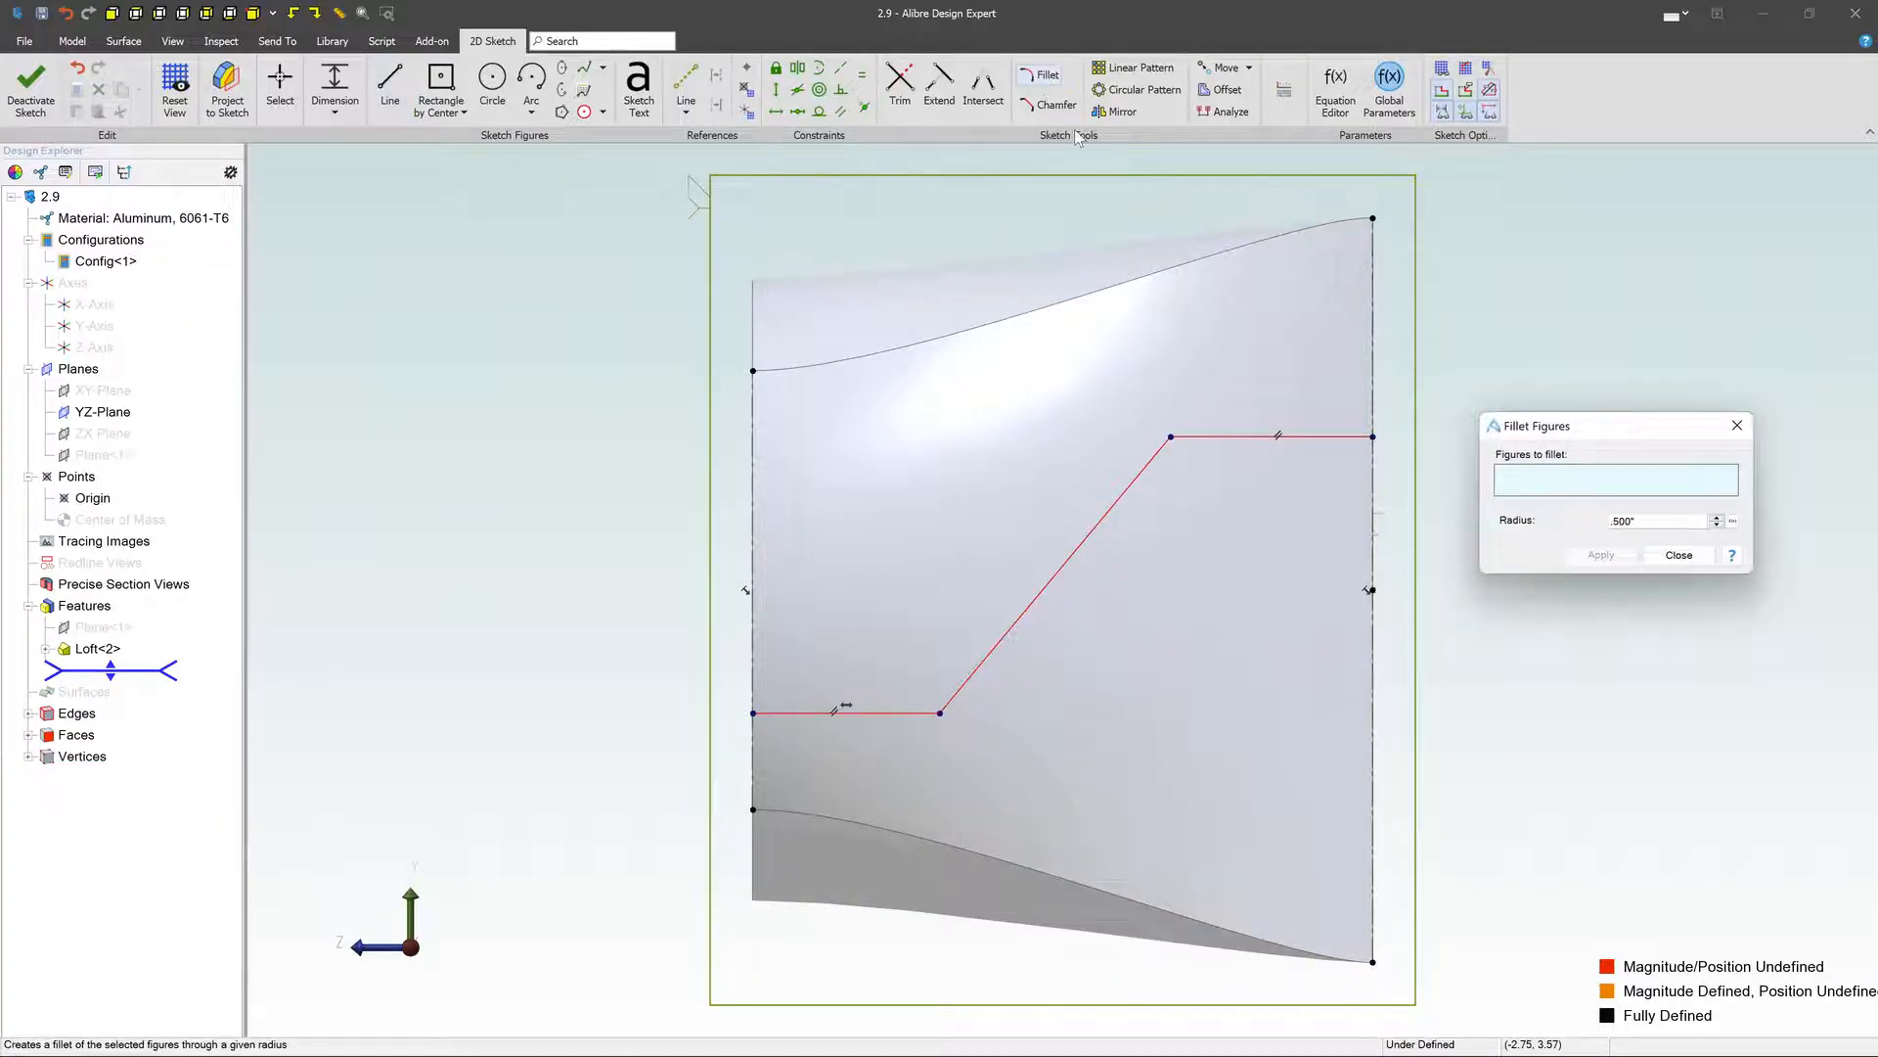
{"action": "double_click", "coordinate": [1649, 523]}
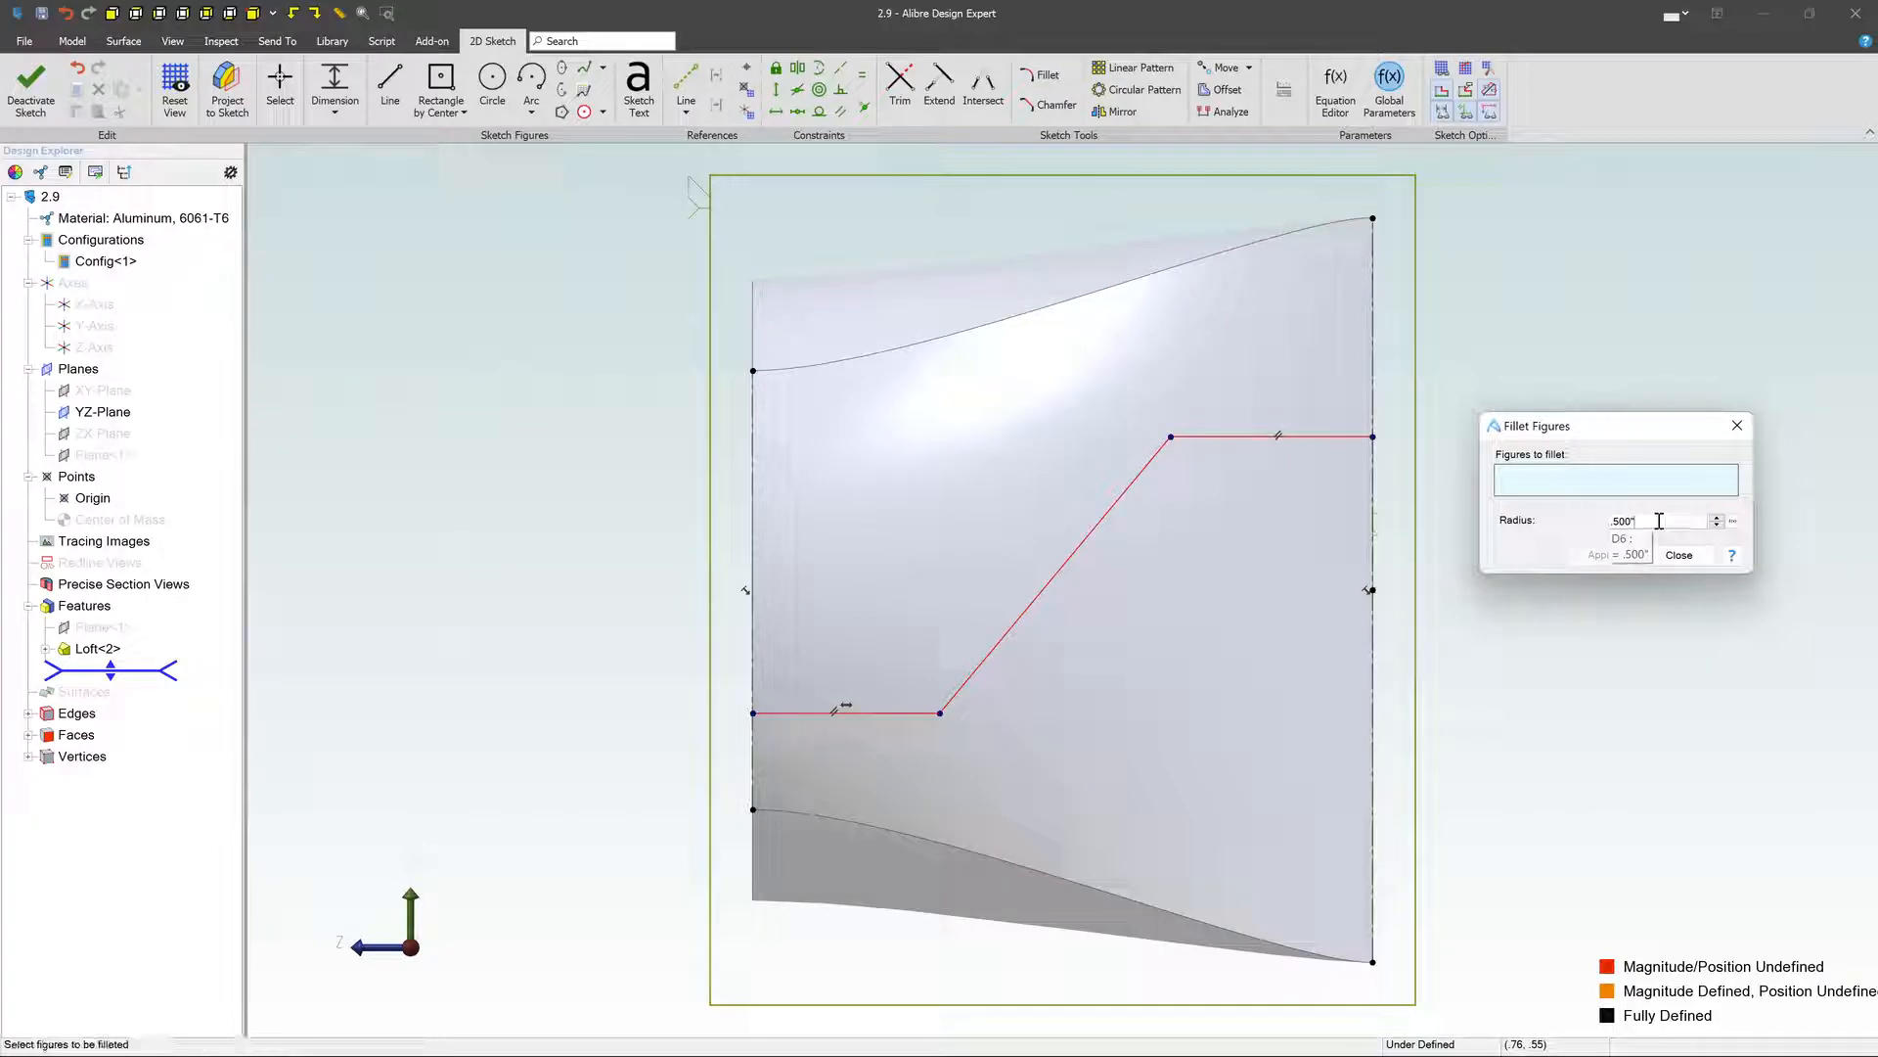
{"action": "left_click", "coordinate": [1548, 479]}
{"action": "left_click", "coordinate": [903, 712]}
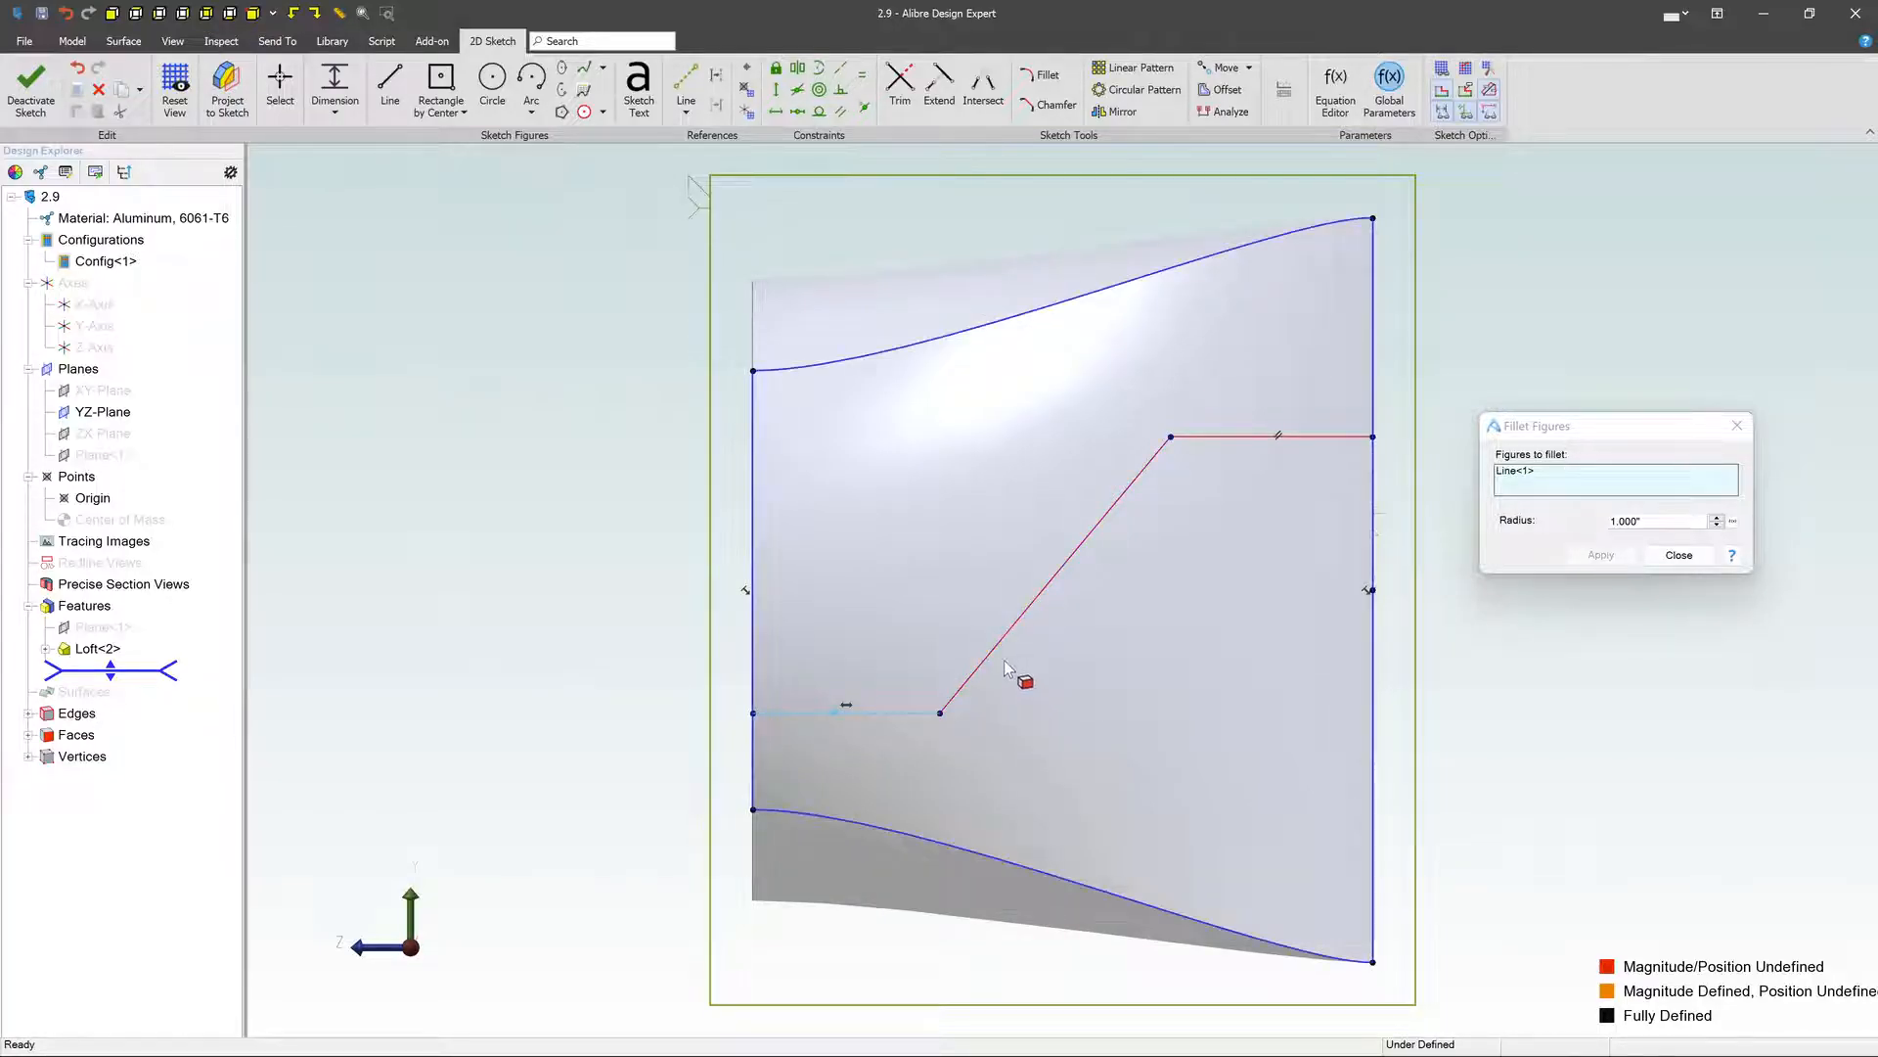
{"action": "left_click", "coordinate": [993, 645]}
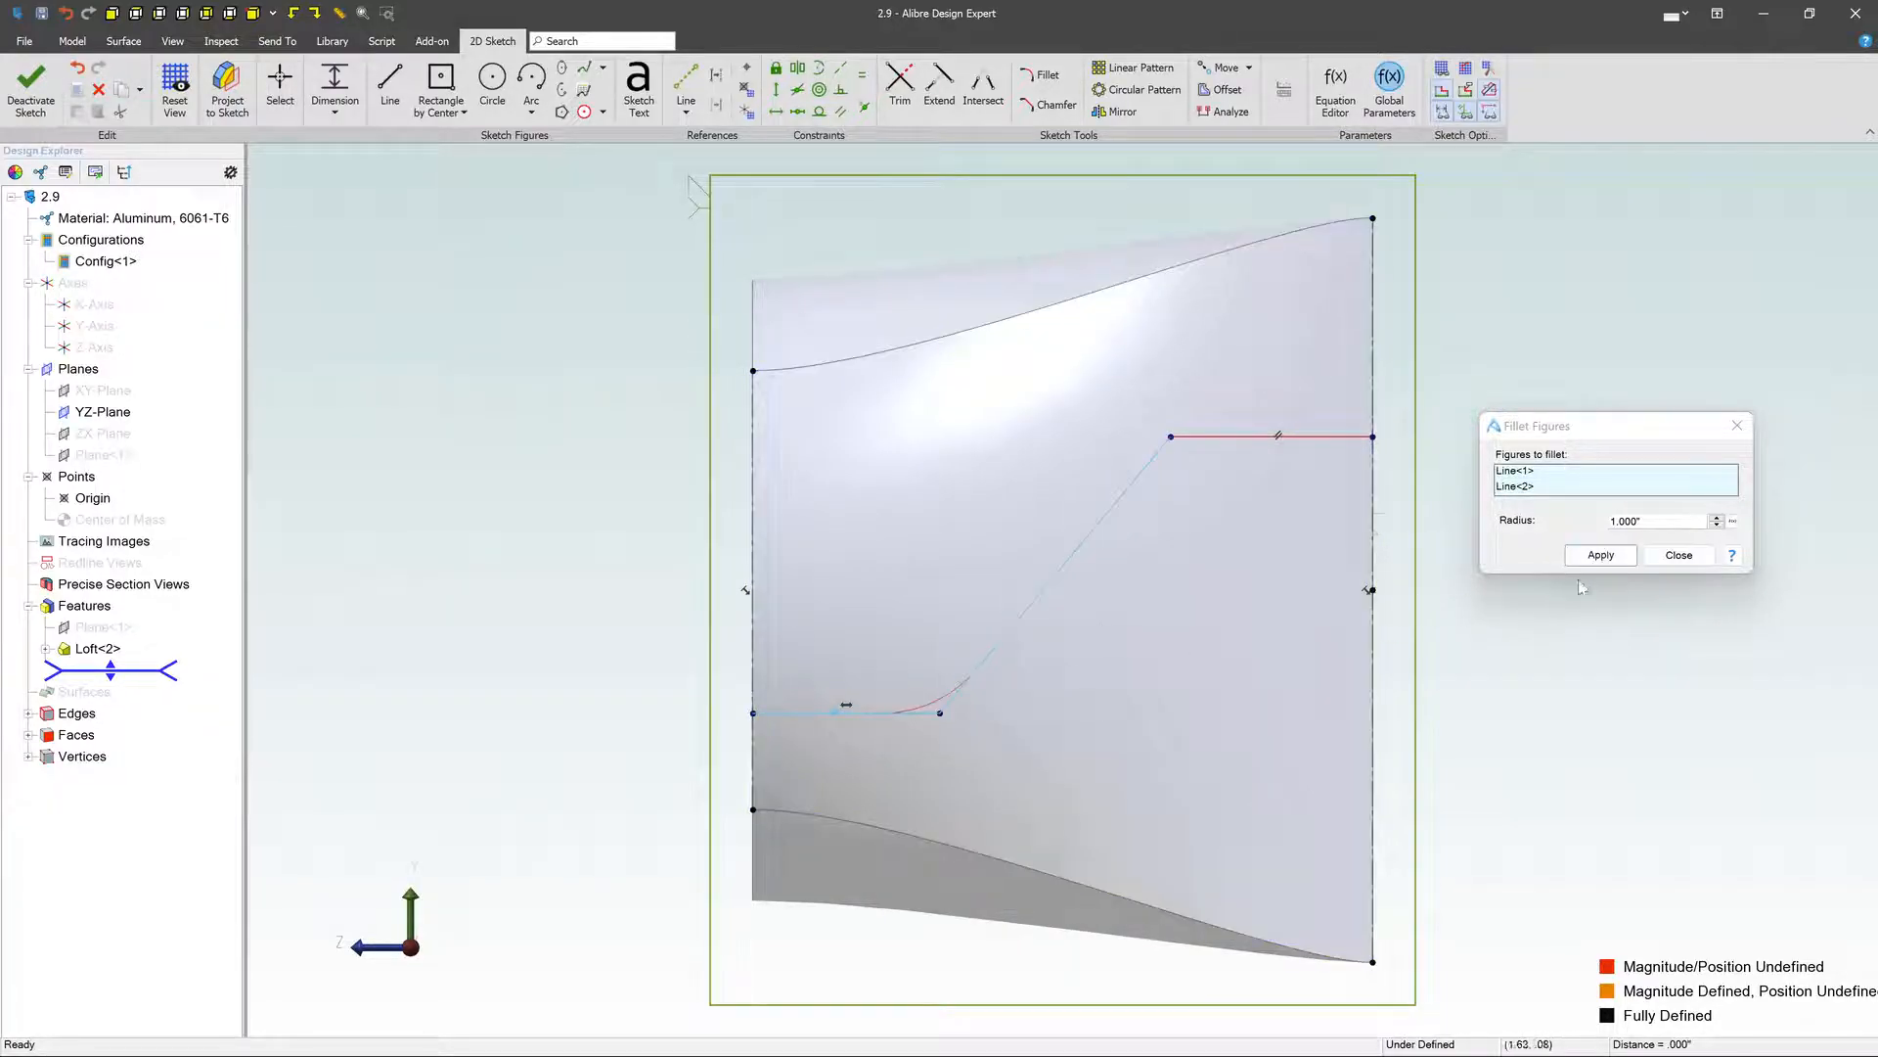
{"action": "left_click", "coordinate": [1600, 555]}
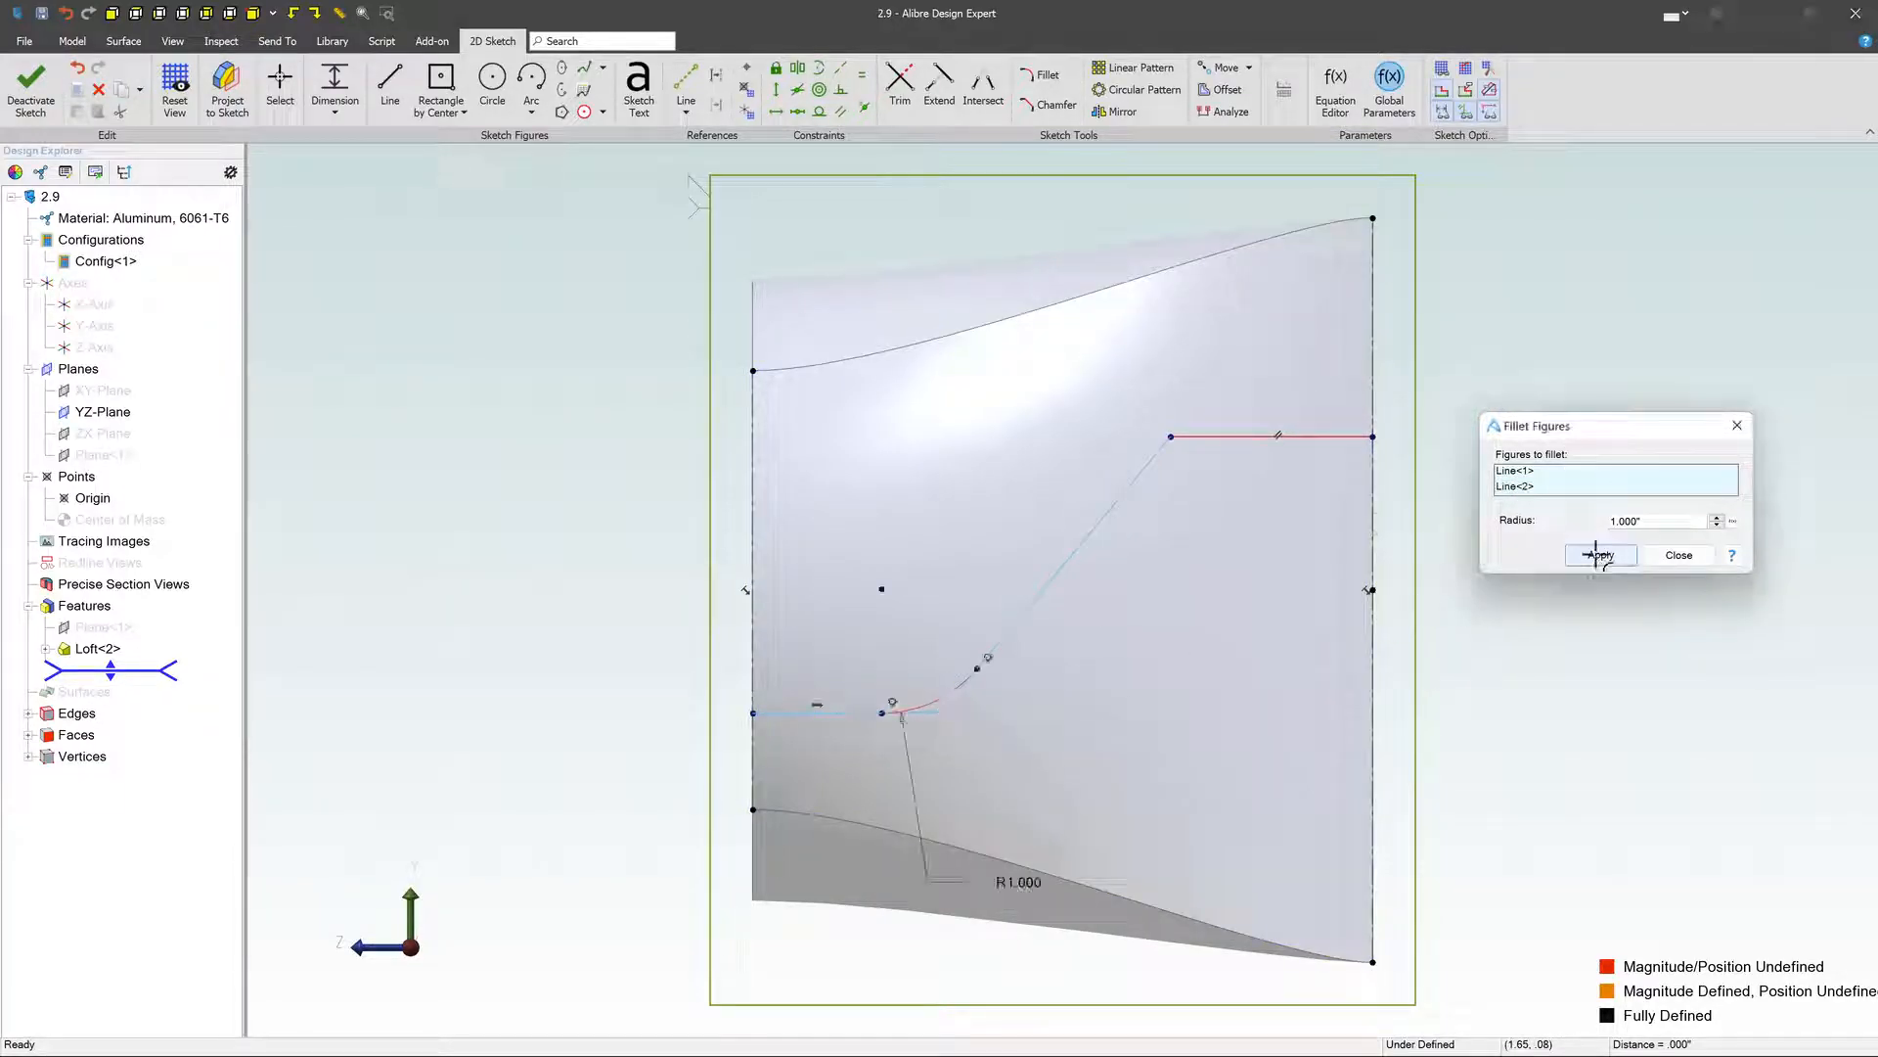
{"action": "left_click", "coordinate": [1142, 471]}
{"action": "left_click", "coordinate": [1214, 436]}
{"action": "left_click", "coordinate": [1601, 555]}
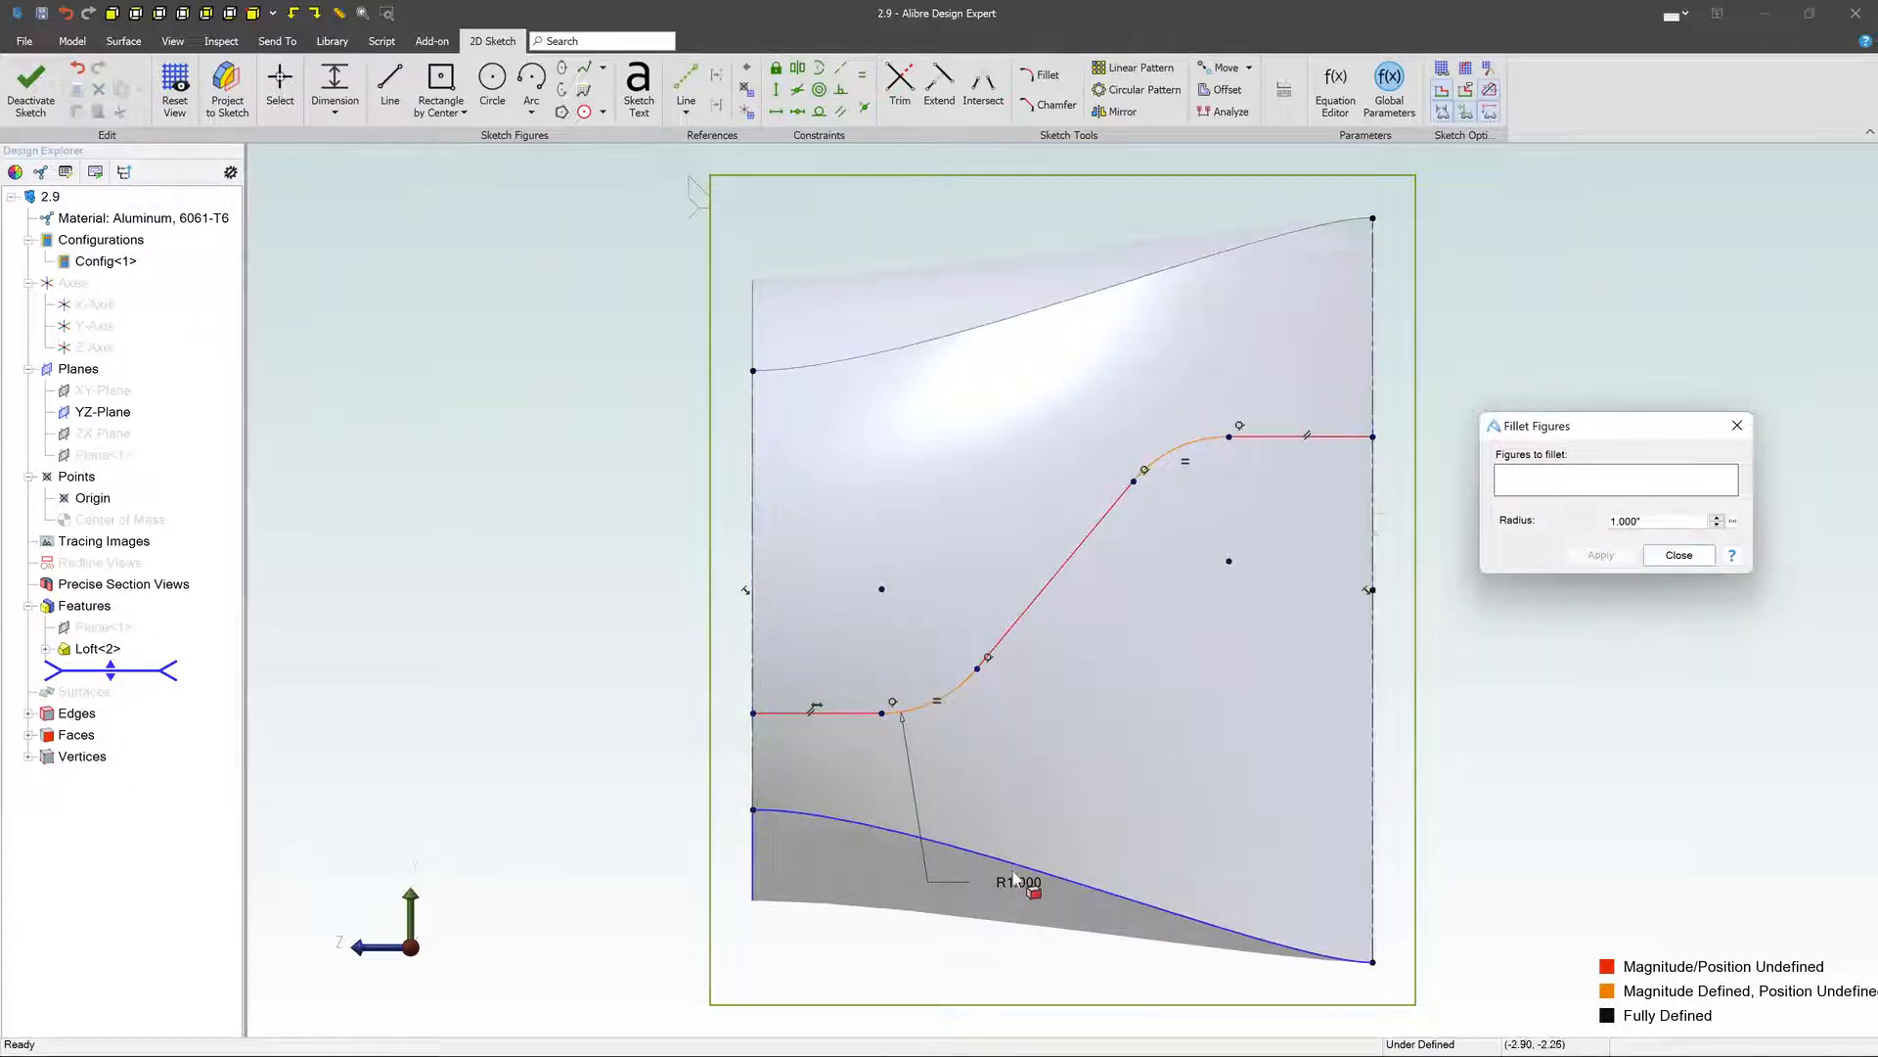
{"action": "left_click", "coordinate": [1677, 555]}
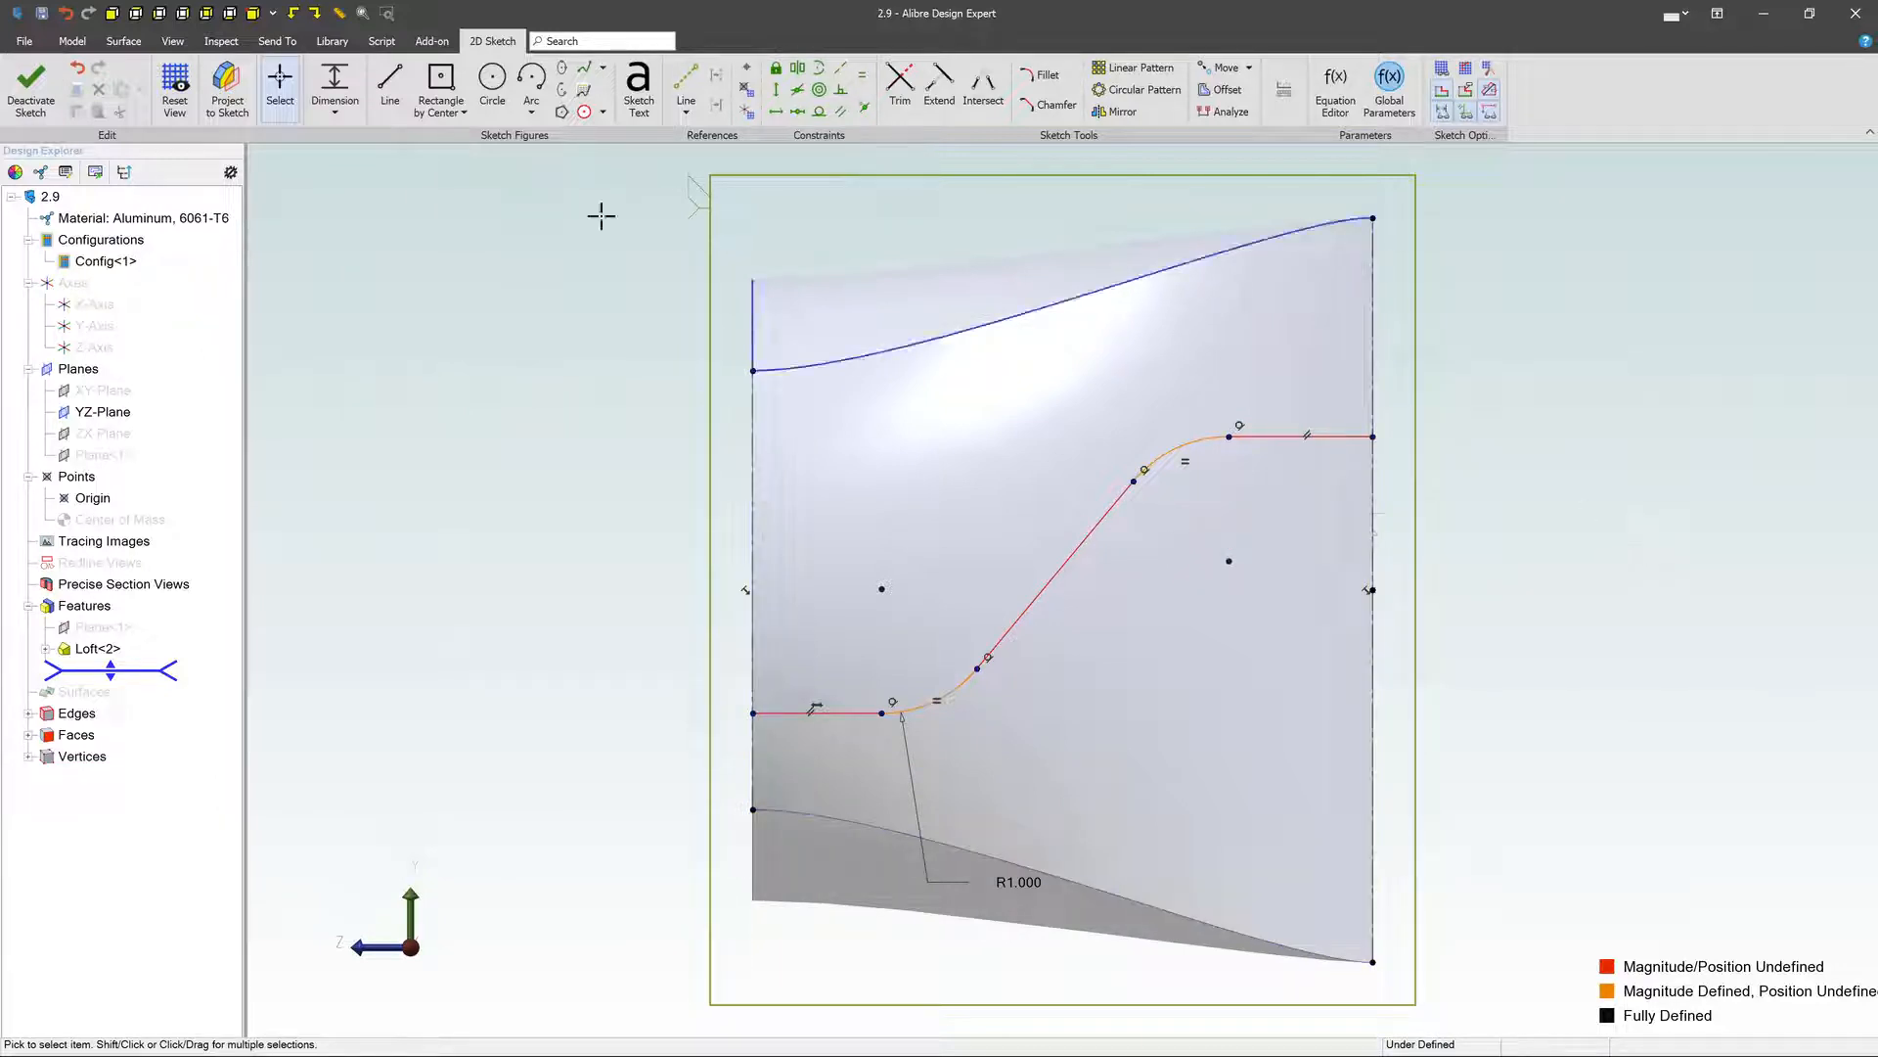
{"action": "left_click", "coordinate": [37, 90]}
- Reopen the path sketch, insert reference points at both ends of the path, and exit the sketch
{"action": "mouse_move", "coordinate": [788, 464]}
{"action": "middle_mouse_down"}
{"action": "mouse_move", "coordinate": [786, 486]}
{"action": "mouse_move", "coordinate": [816, 471]}
{"action": "mouse_move", "coordinate": [850, 489]}
{"action": "mouse_move", "coordinate": [808, 466]}
{"action": "mouse_move", "coordinate": [947, 614]}
{"action": "middle_mouse_up"}
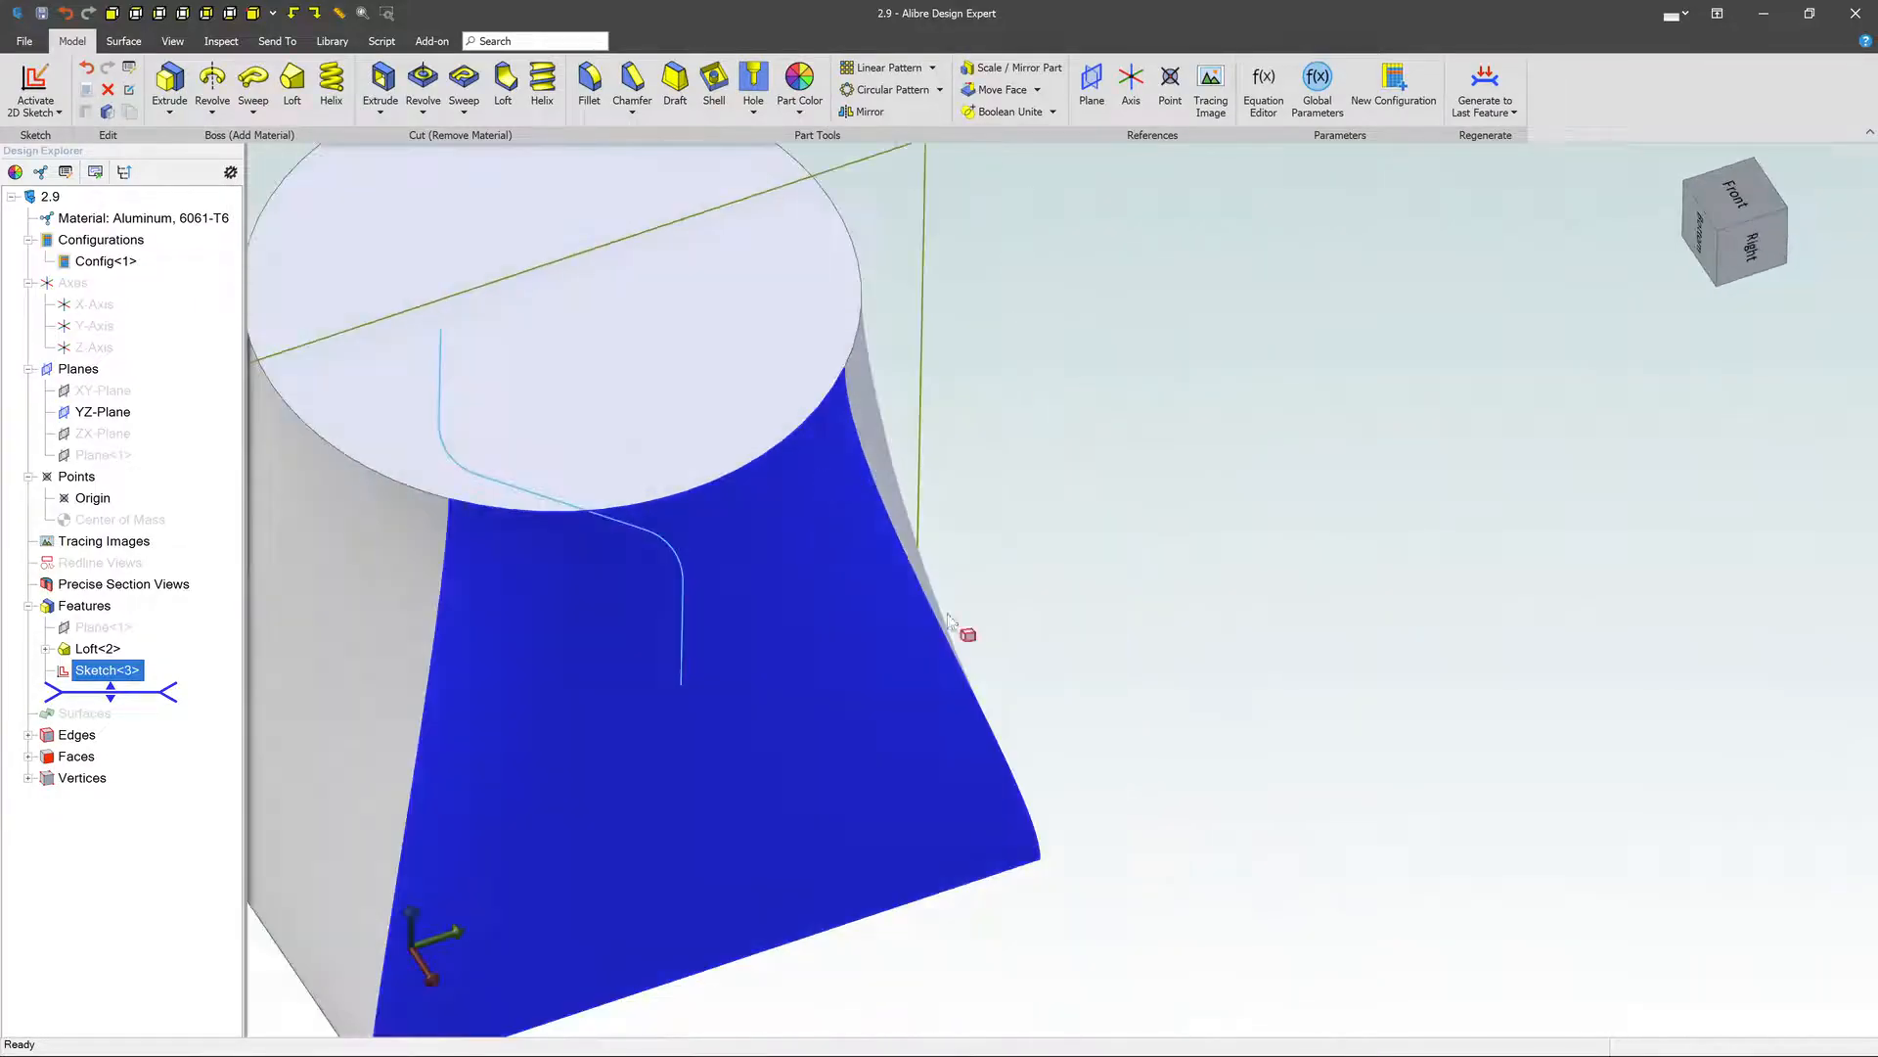
{"action": "scroll", "coordinate": [1098, 560], "scroll_direction": "down", "scroll_amount": 5}
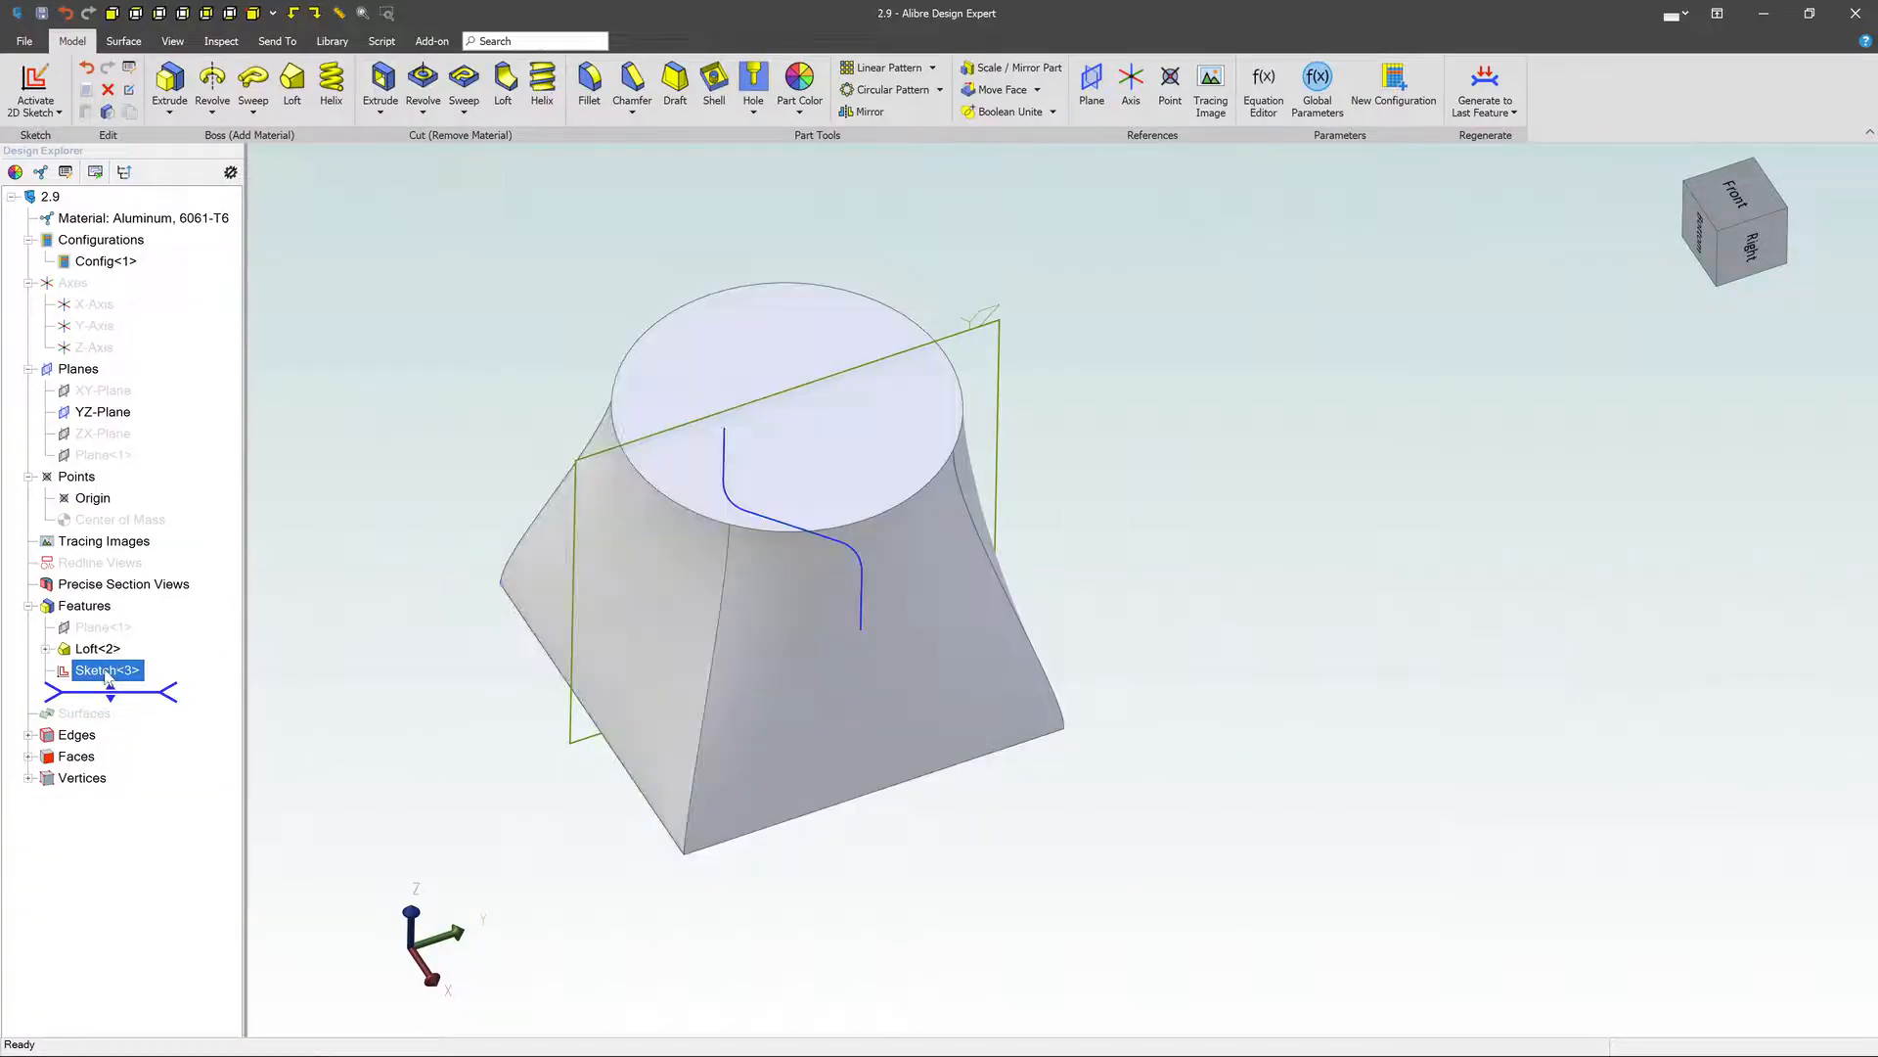
{"action": "right_click", "coordinate": [118, 672]}
{"action": "left_click", "coordinate": [128, 679]}
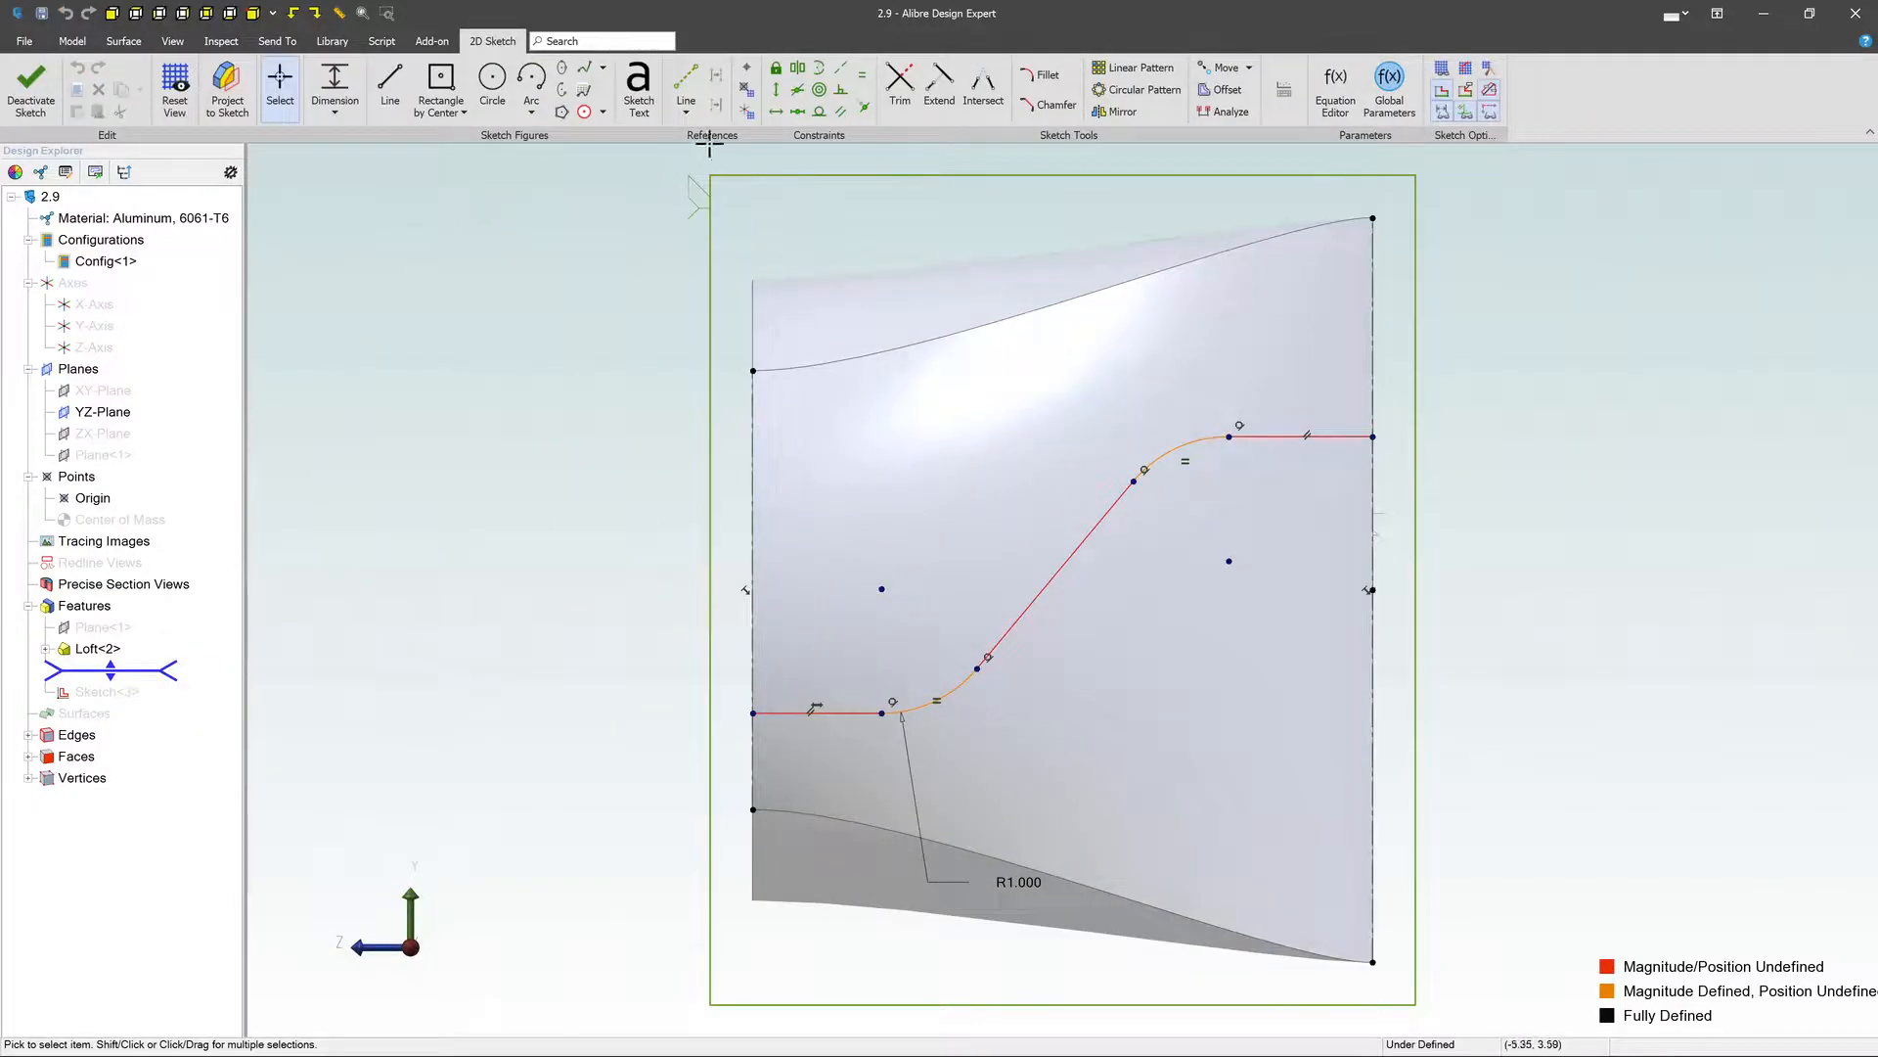
{"action": "left_click", "coordinate": [749, 90]}
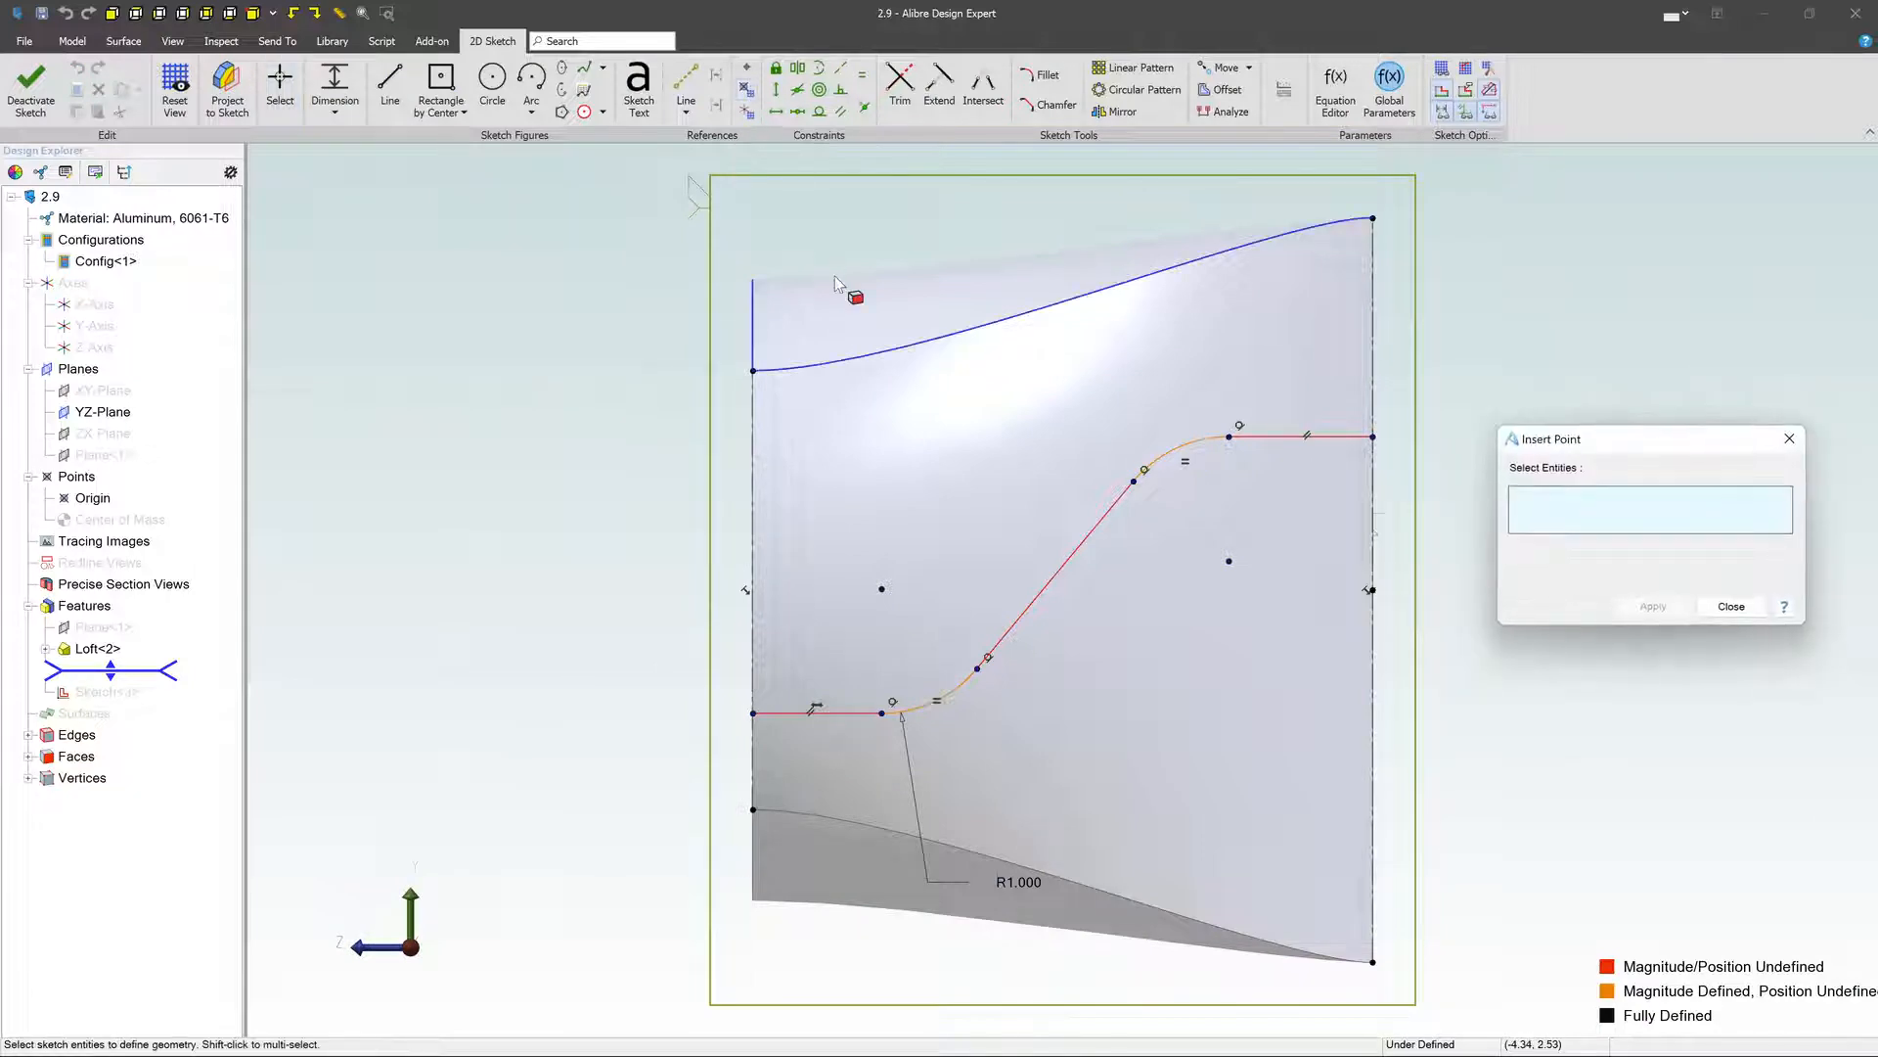
{"action": "left_click", "coordinate": [752, 713]}
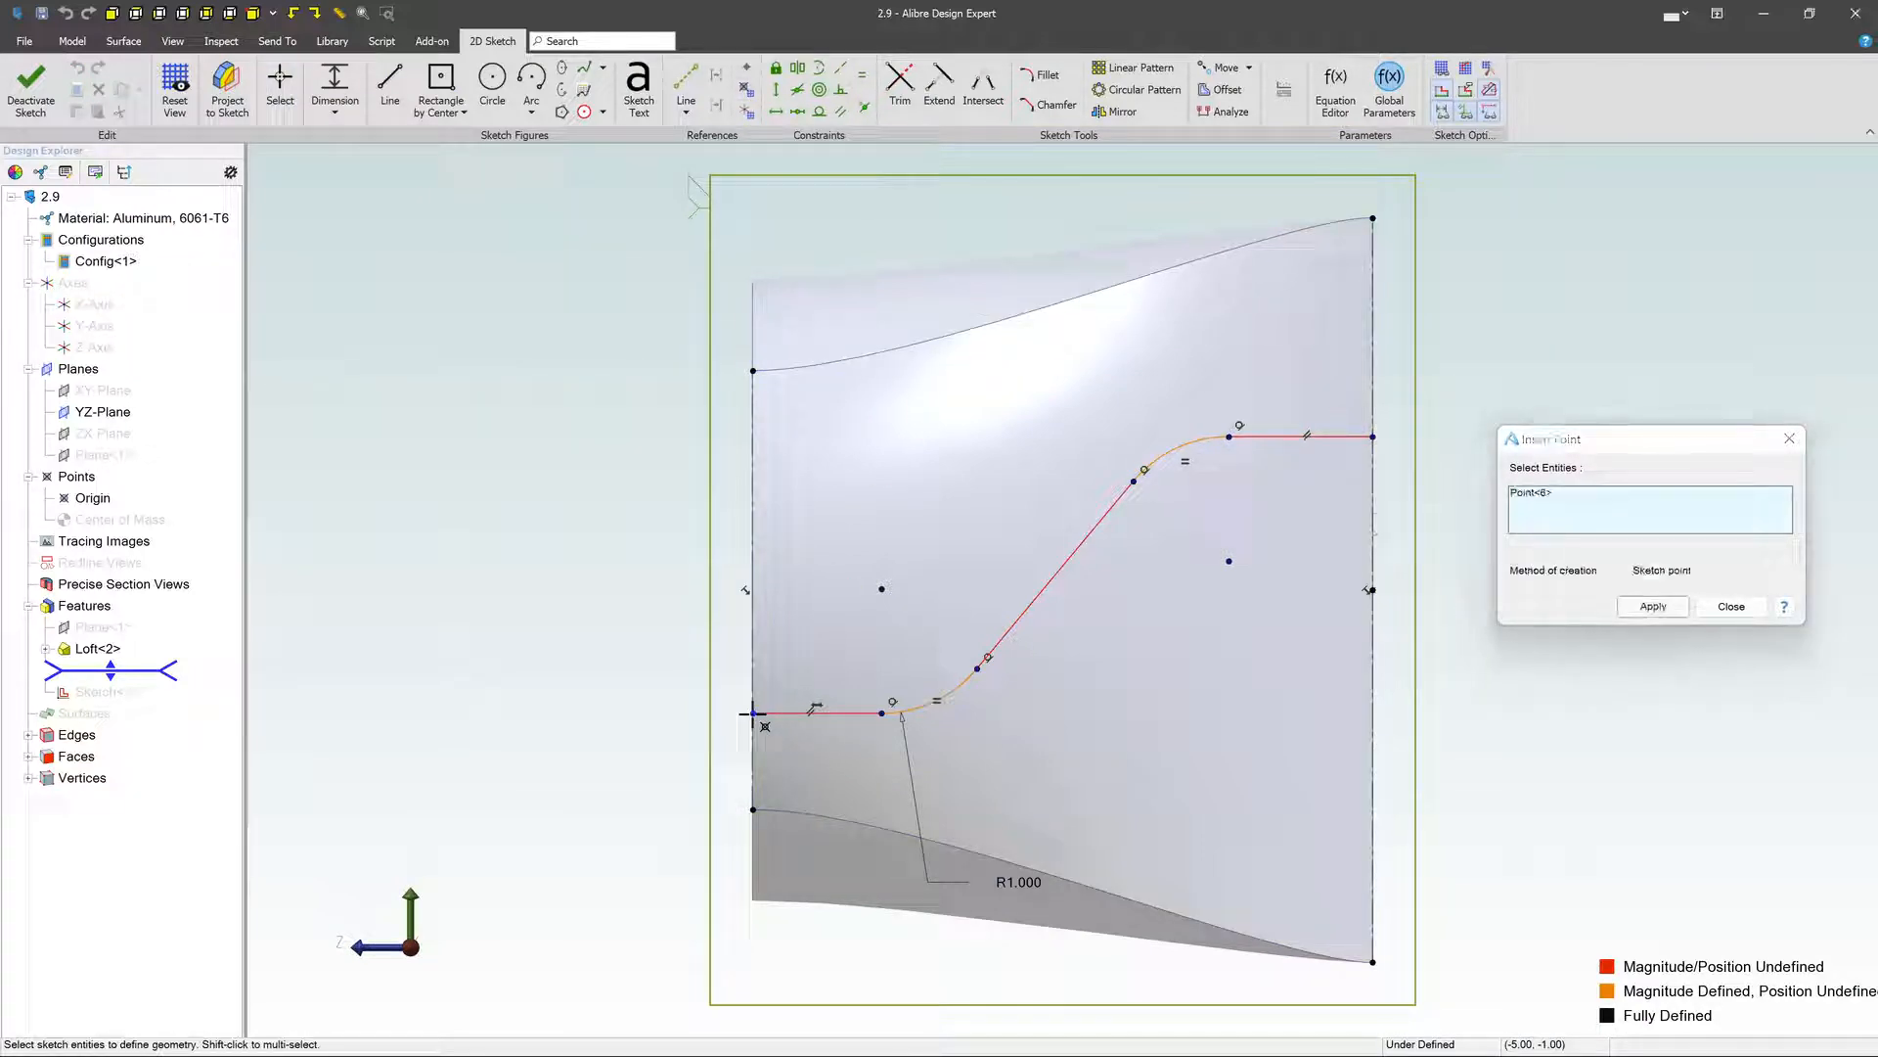
{"action": "left_click", "coordinate": [1653, 607]}
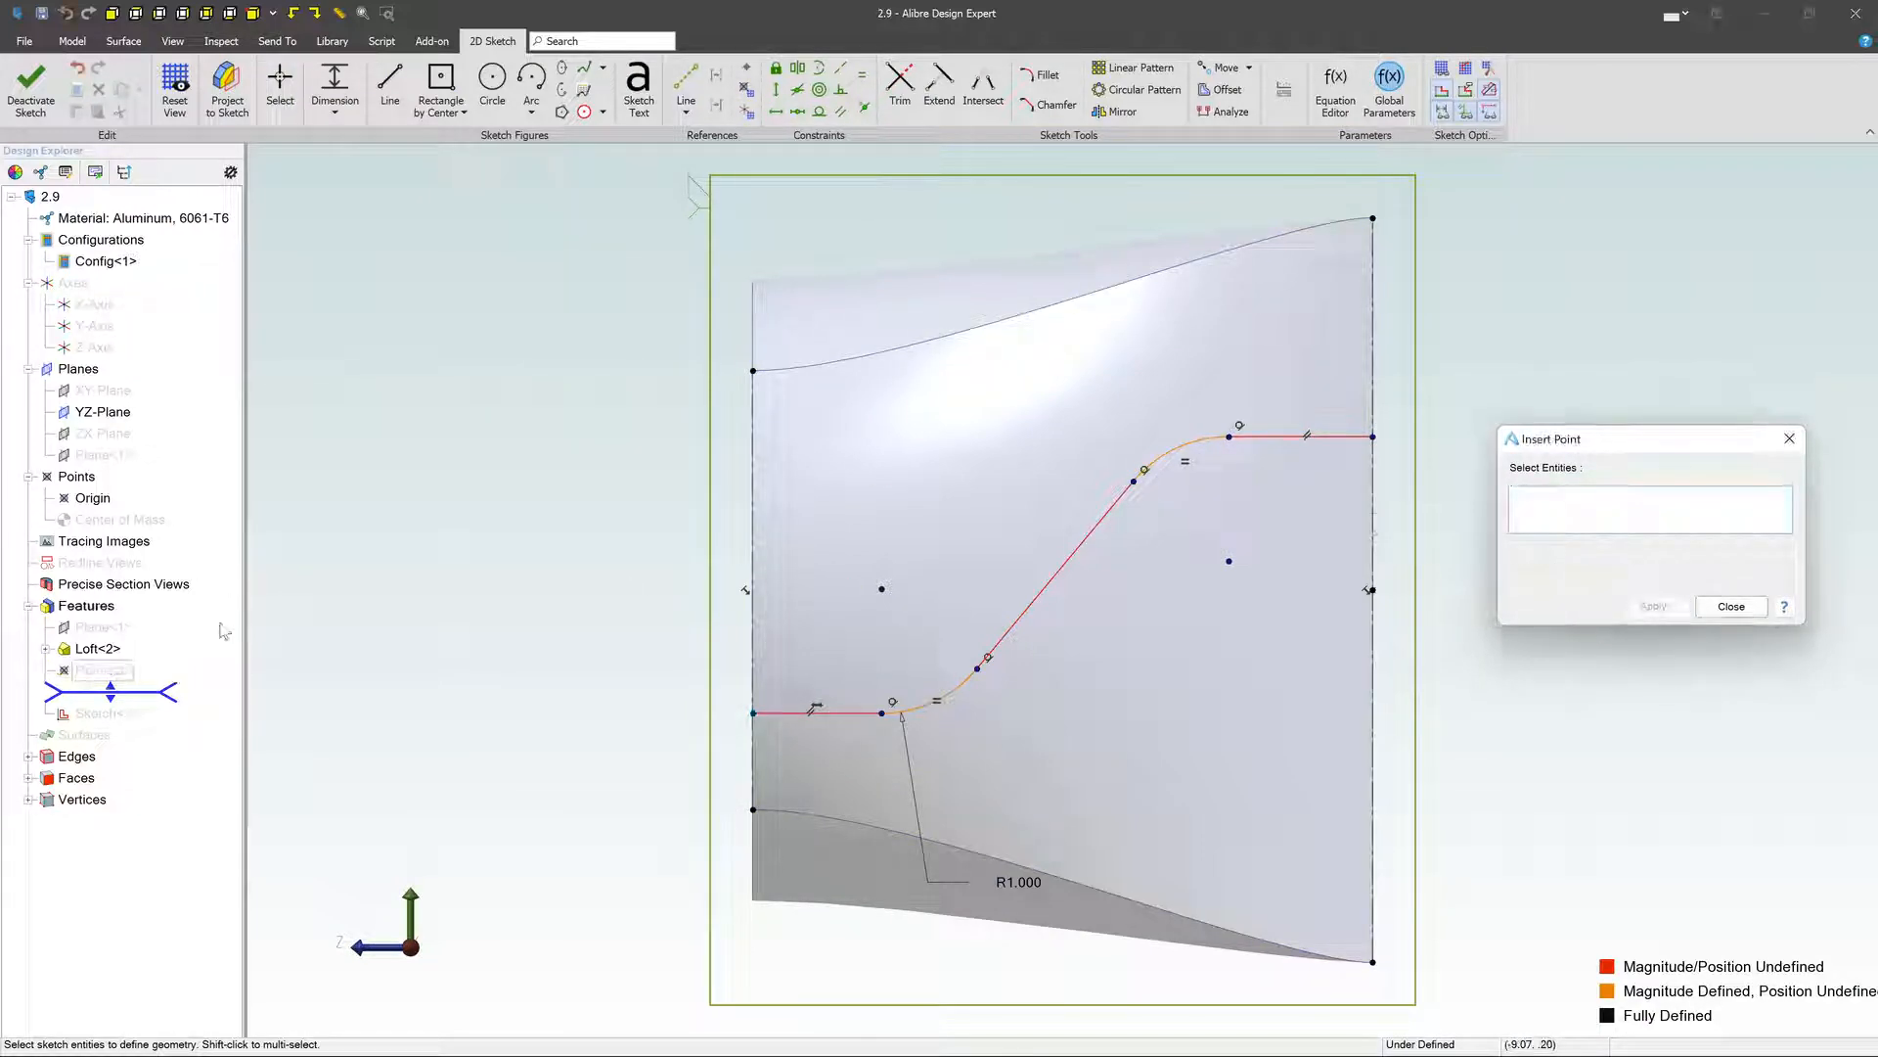
{"action": "left_click", "coordinate": [1374, 436]}
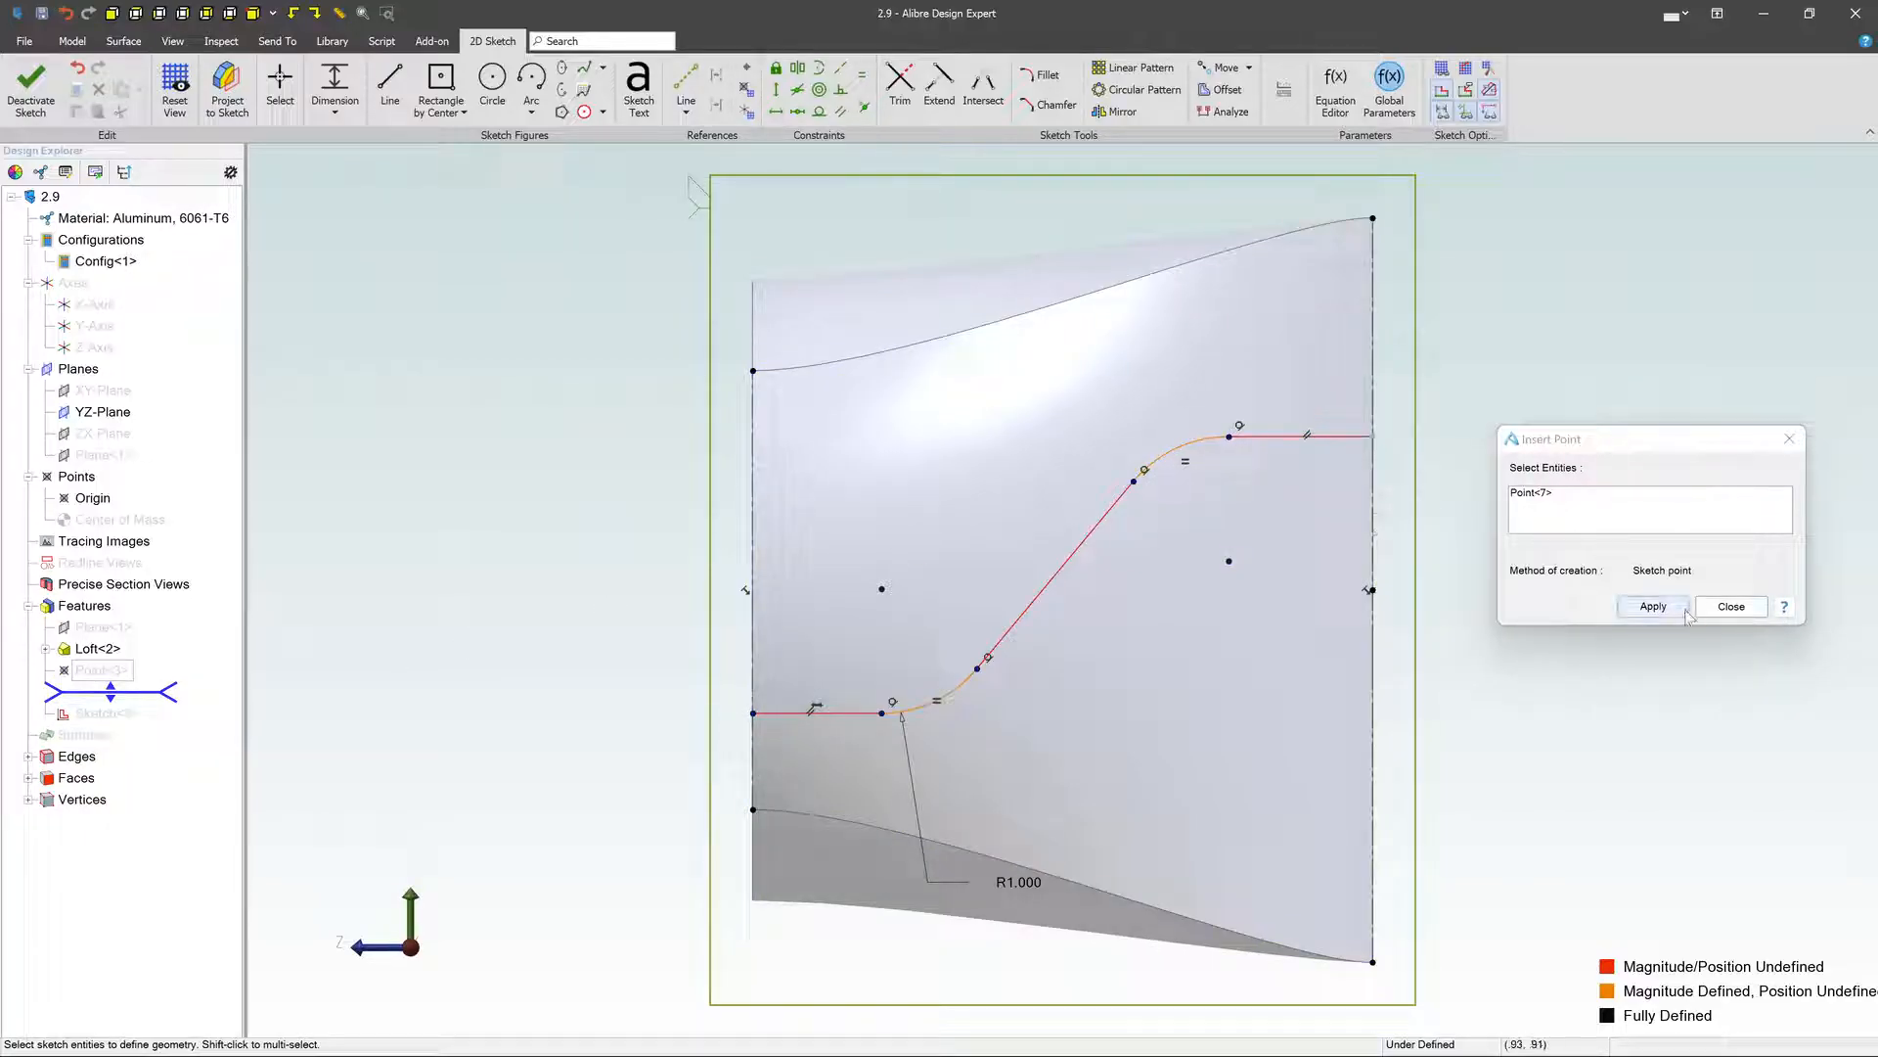
{"action": "left_click", "coordinate": [1653, 606]}
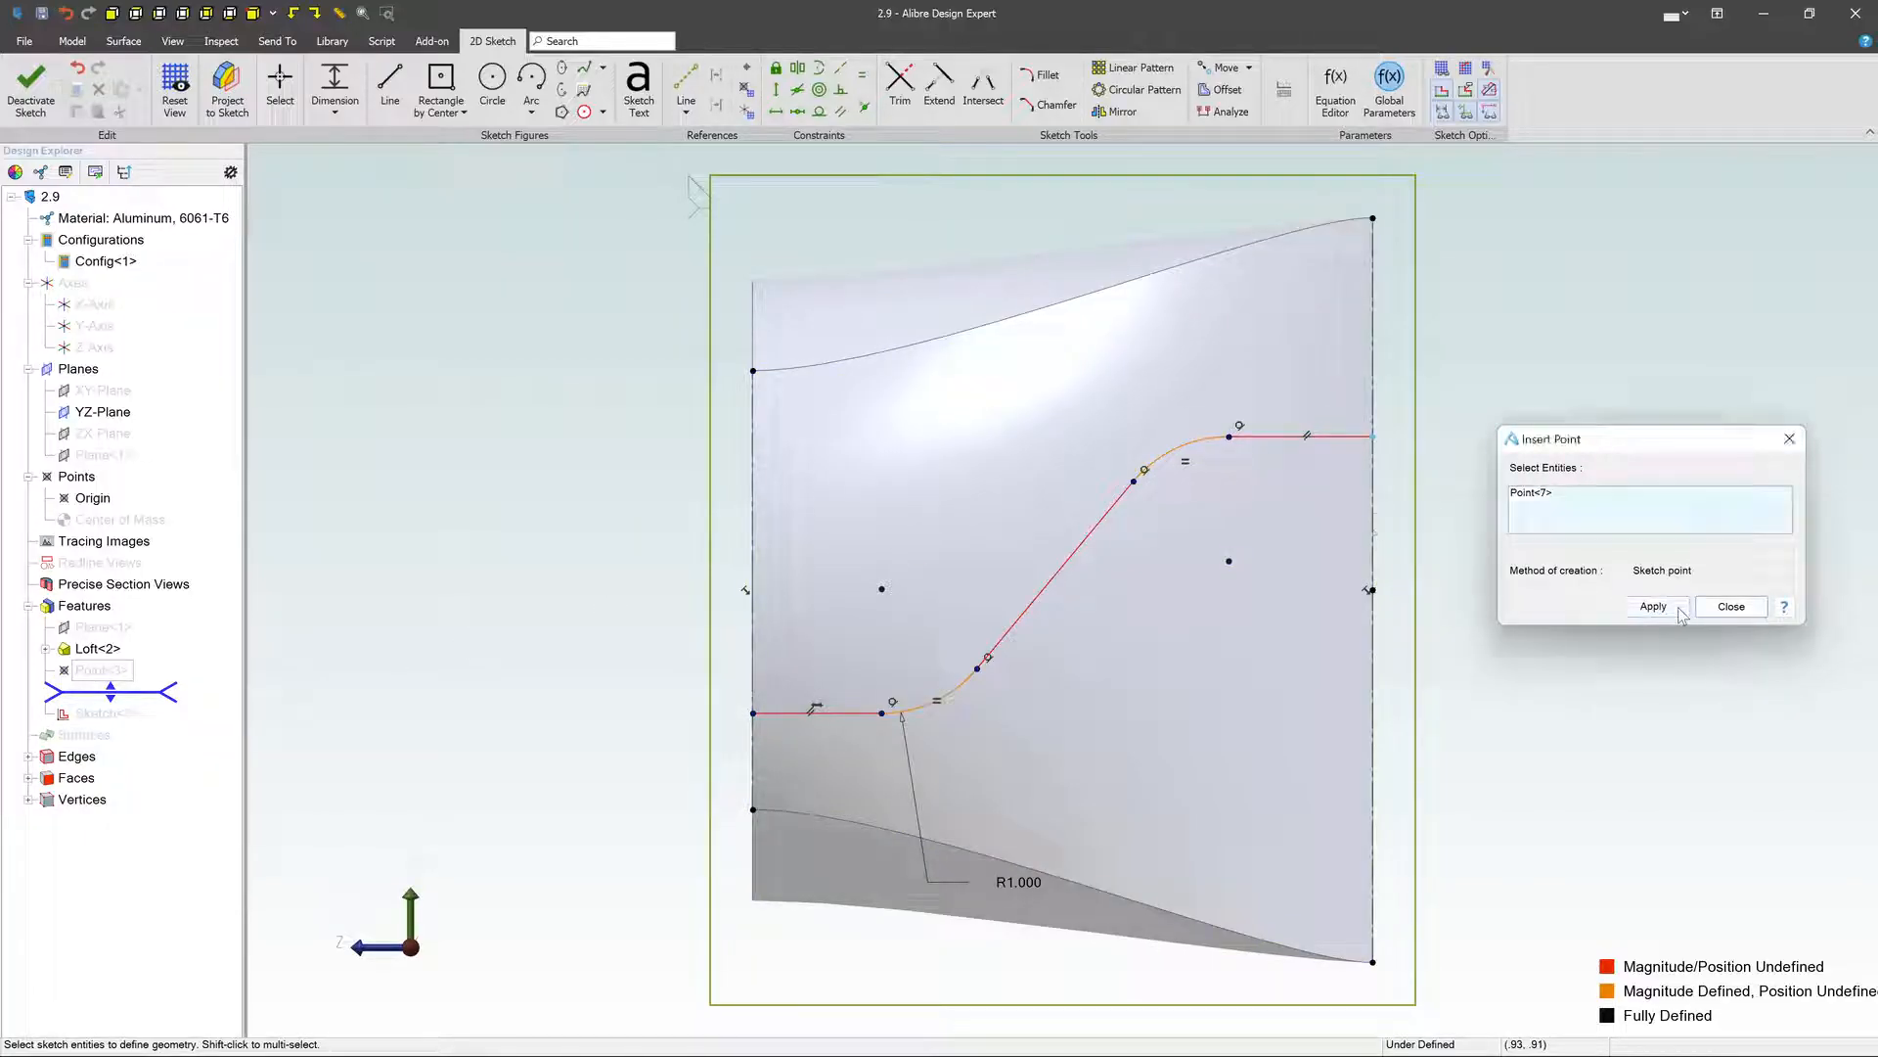
{"action": "left_click", "coordinate": [1732, 606]}
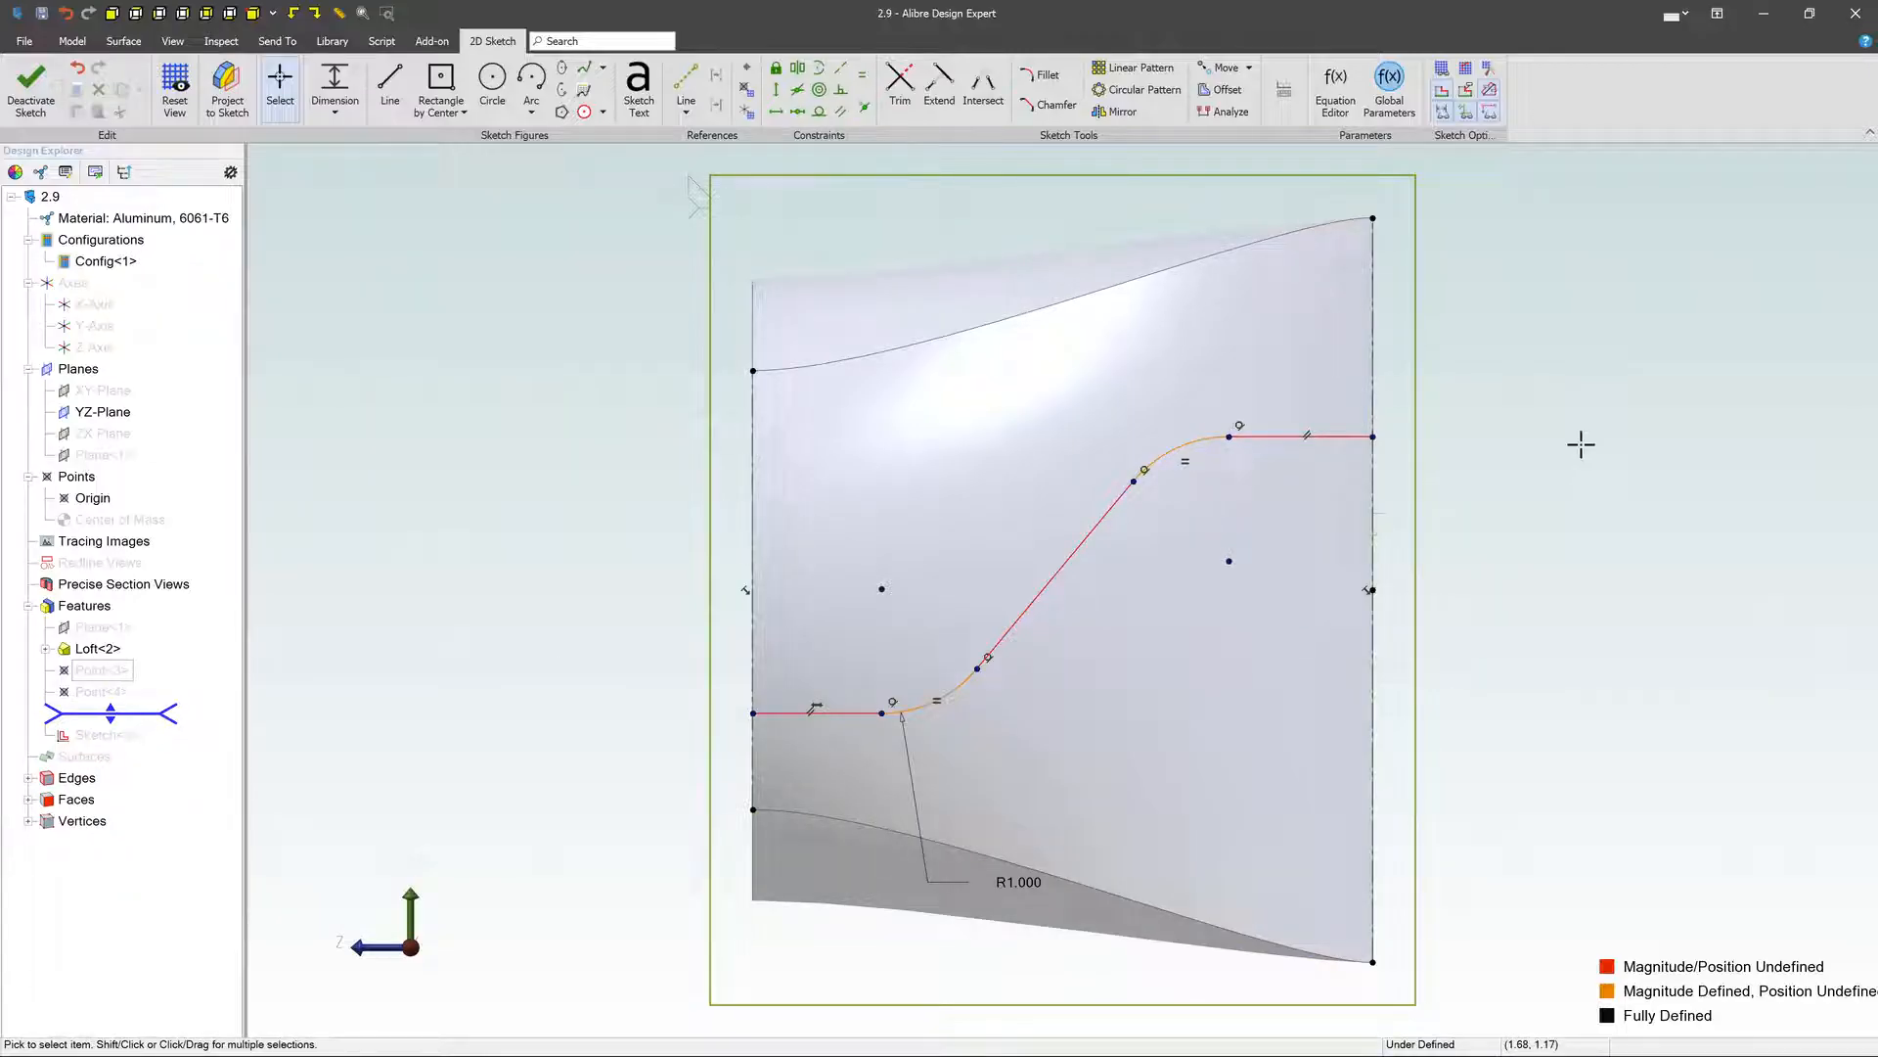
{"action": "left_click", "coordinate": [31, 83]}
- Start a sketch on the loft's circular top face and draw a center rectangle beside the path's endpoint
{"action": "scroll", "coordinate": [986, 393], "scroll_direction": "down", "scroll_amount": 5}
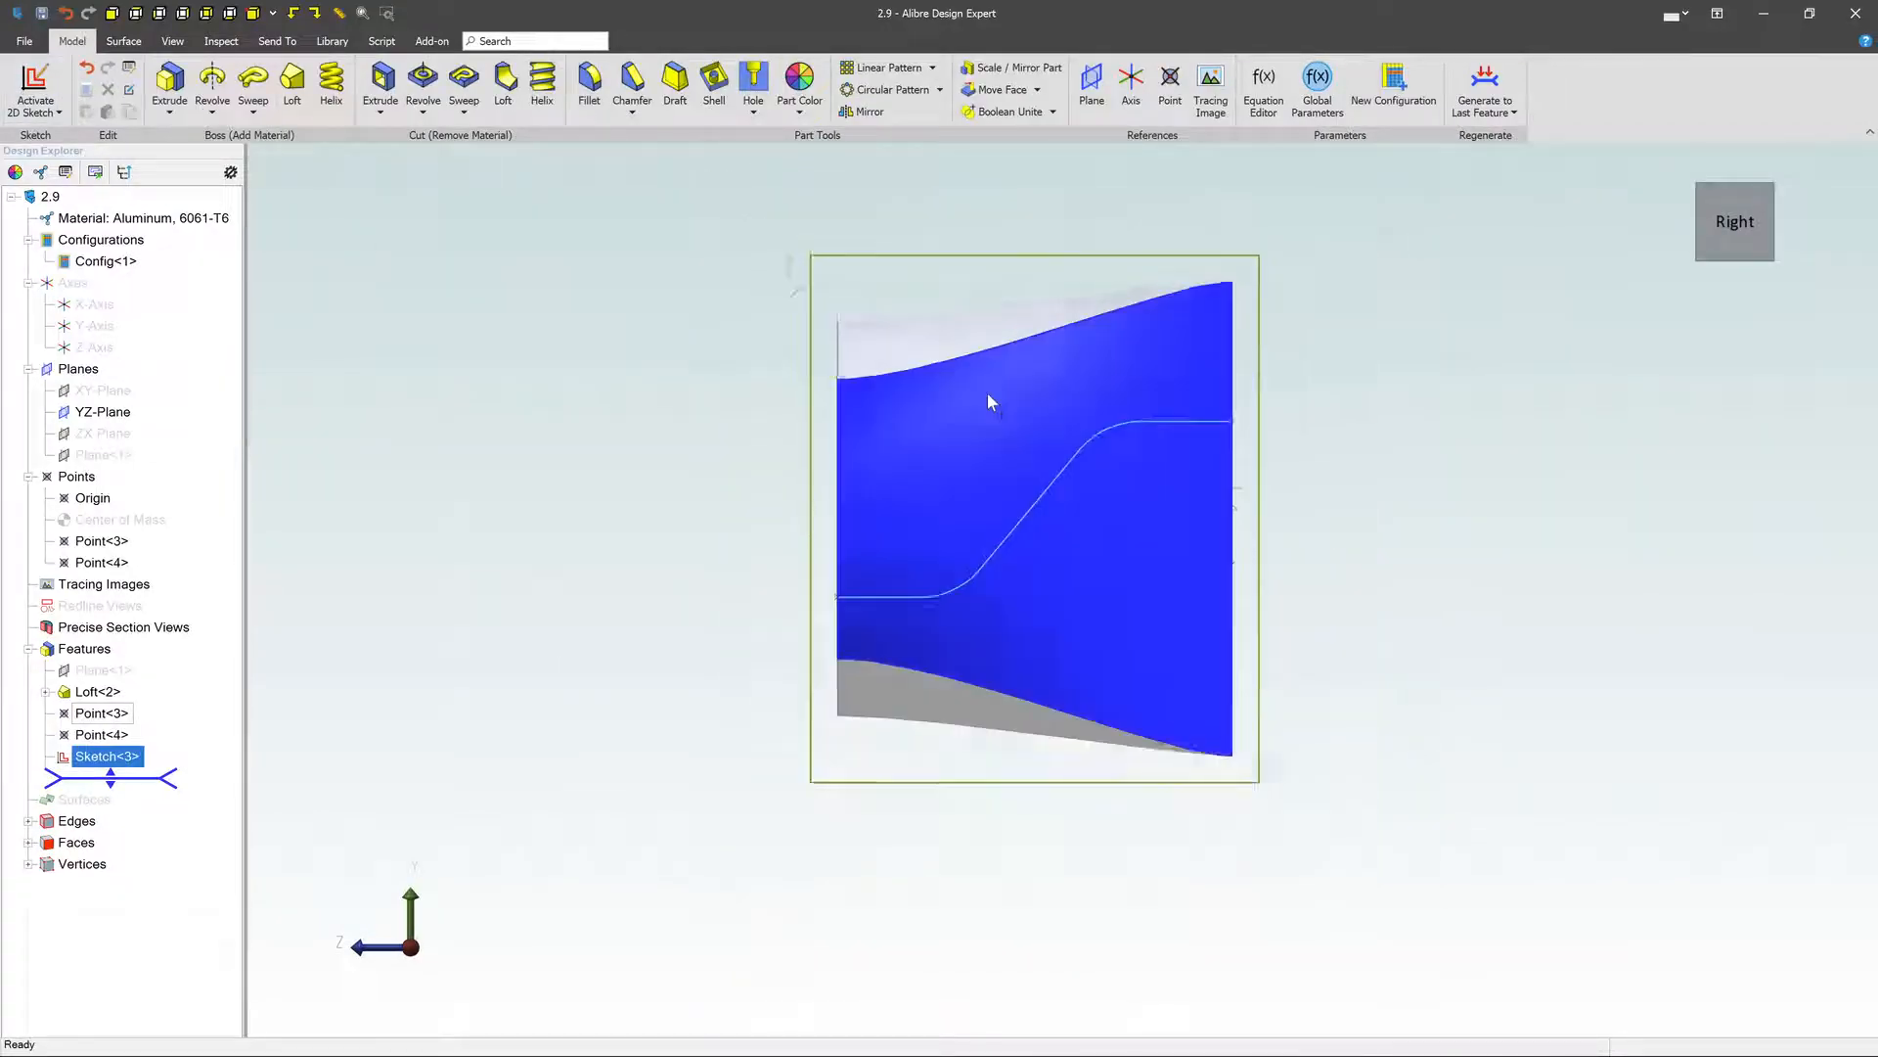
{"action": "middle_click_drag", "start_coordinate": [1234, 494], "coordinate": [1231, 542]}
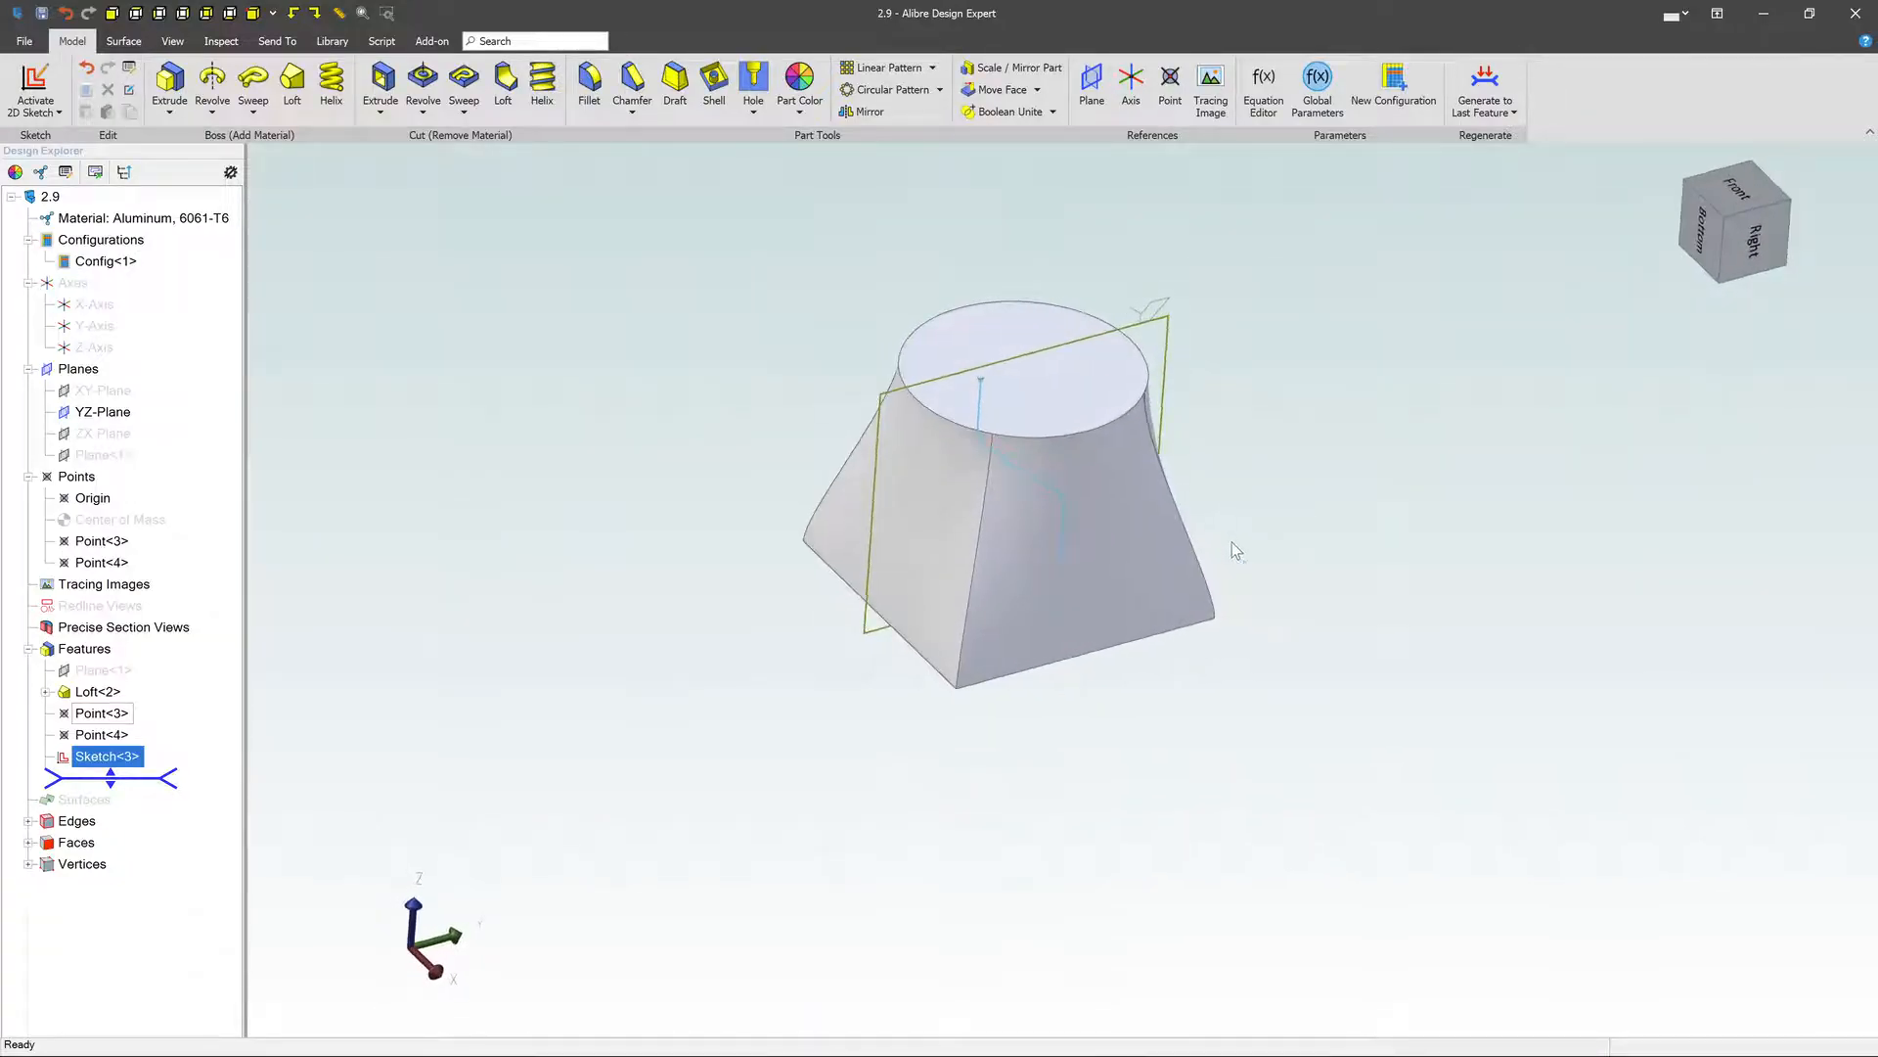
{"action": "left_click", "coordinate": [1018, 344]}
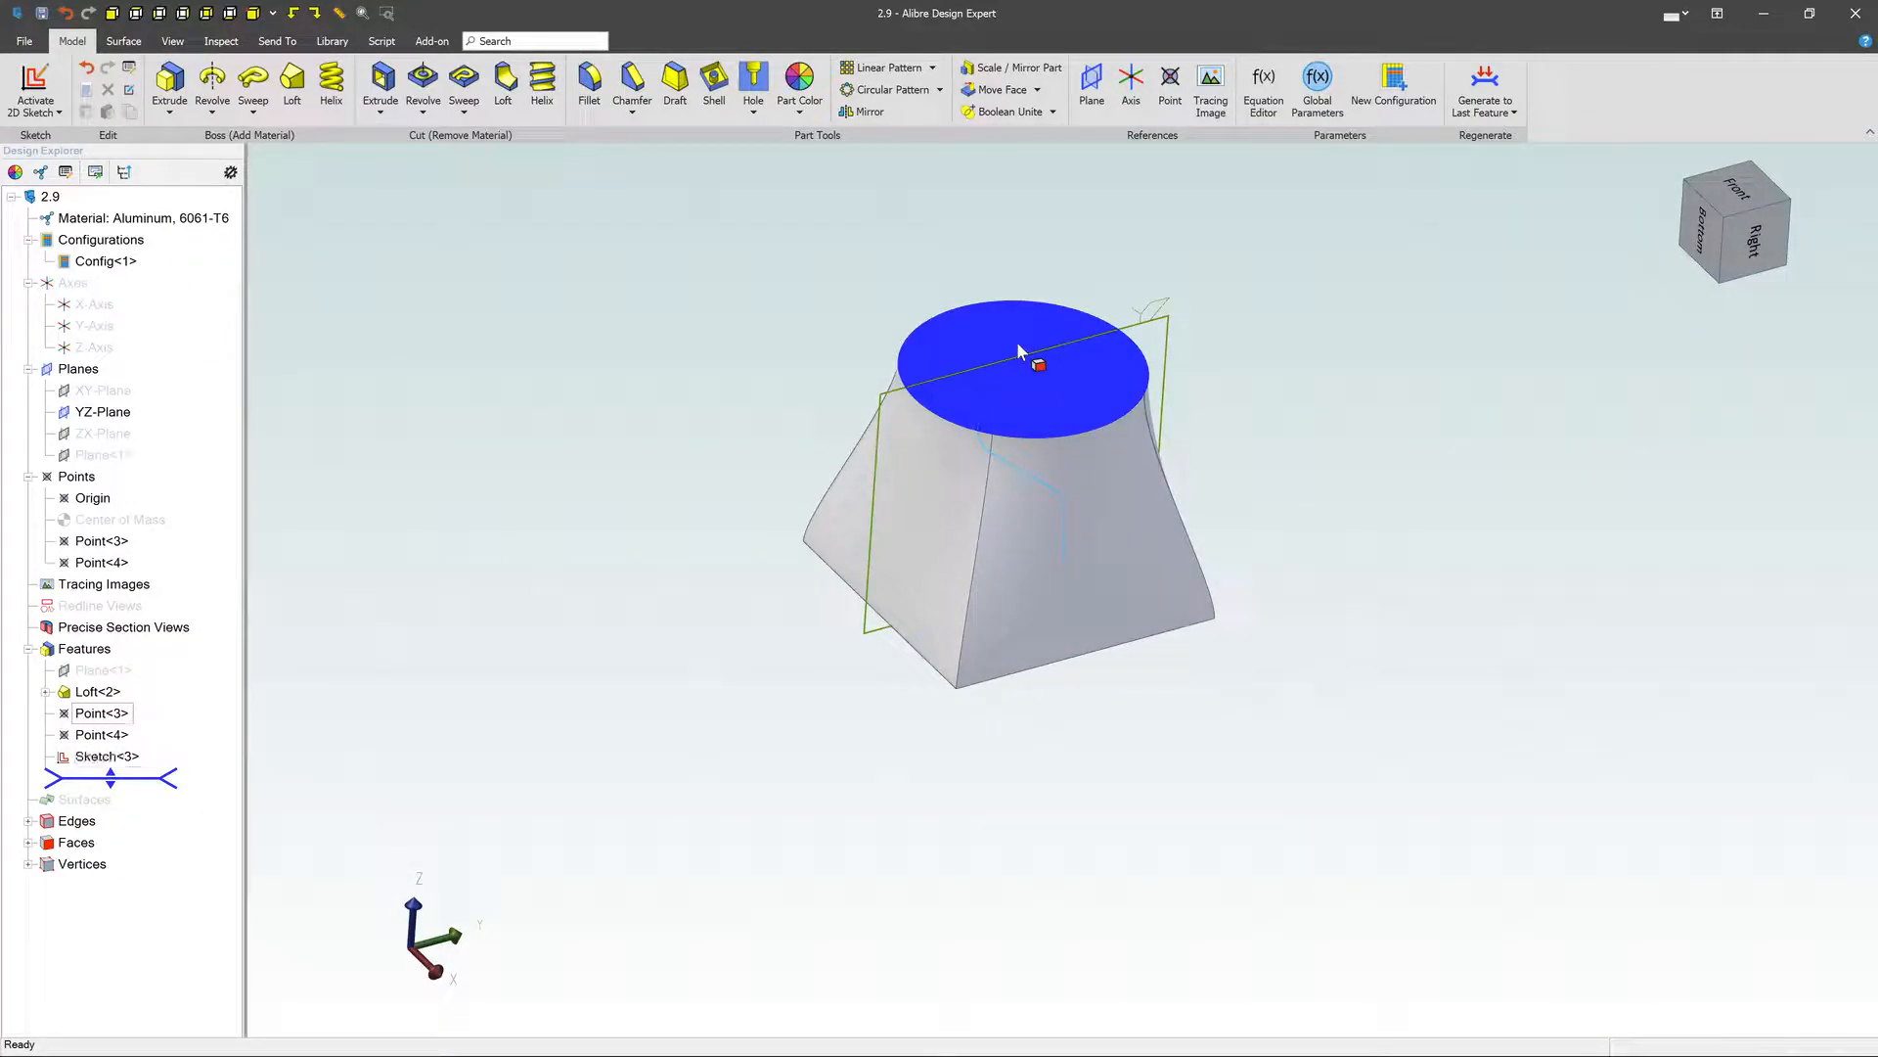
{"action": "right_click", "coordinate": [1017, 344]}
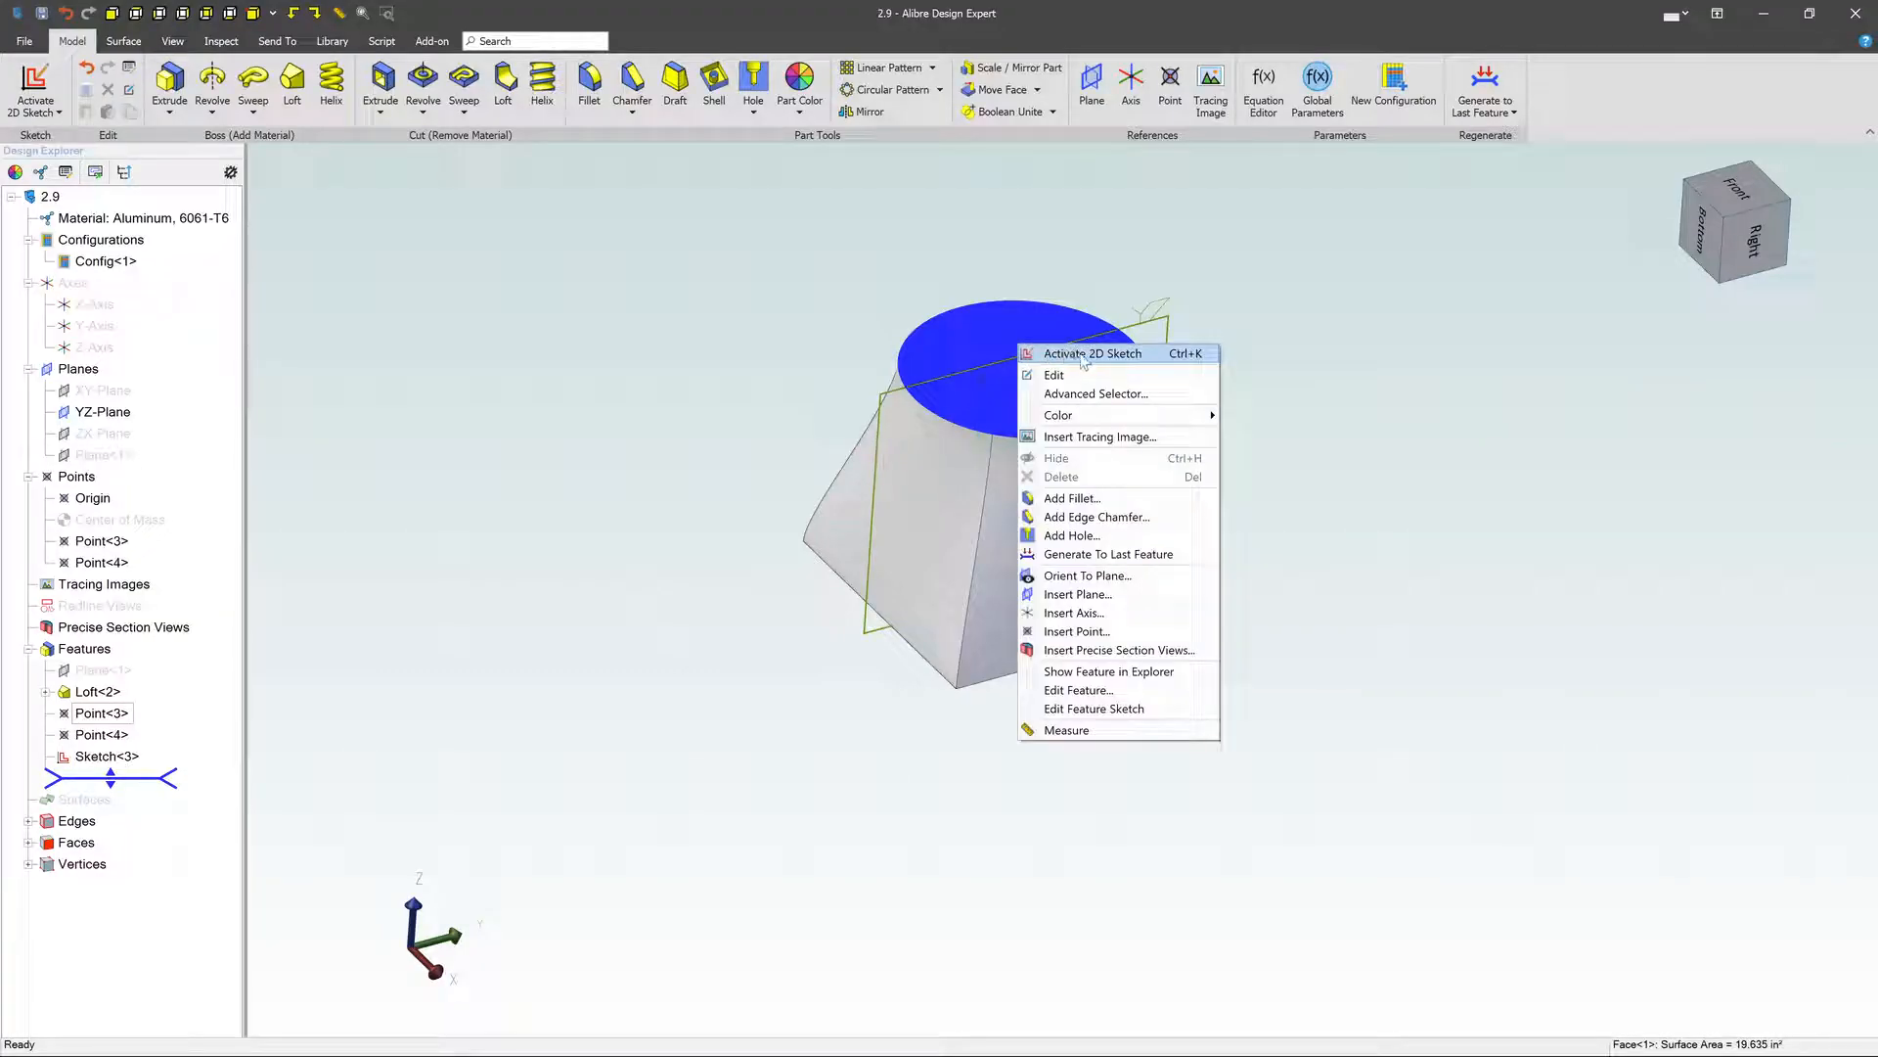
{"action": "left_click", "coordinate": [1083, 354]}
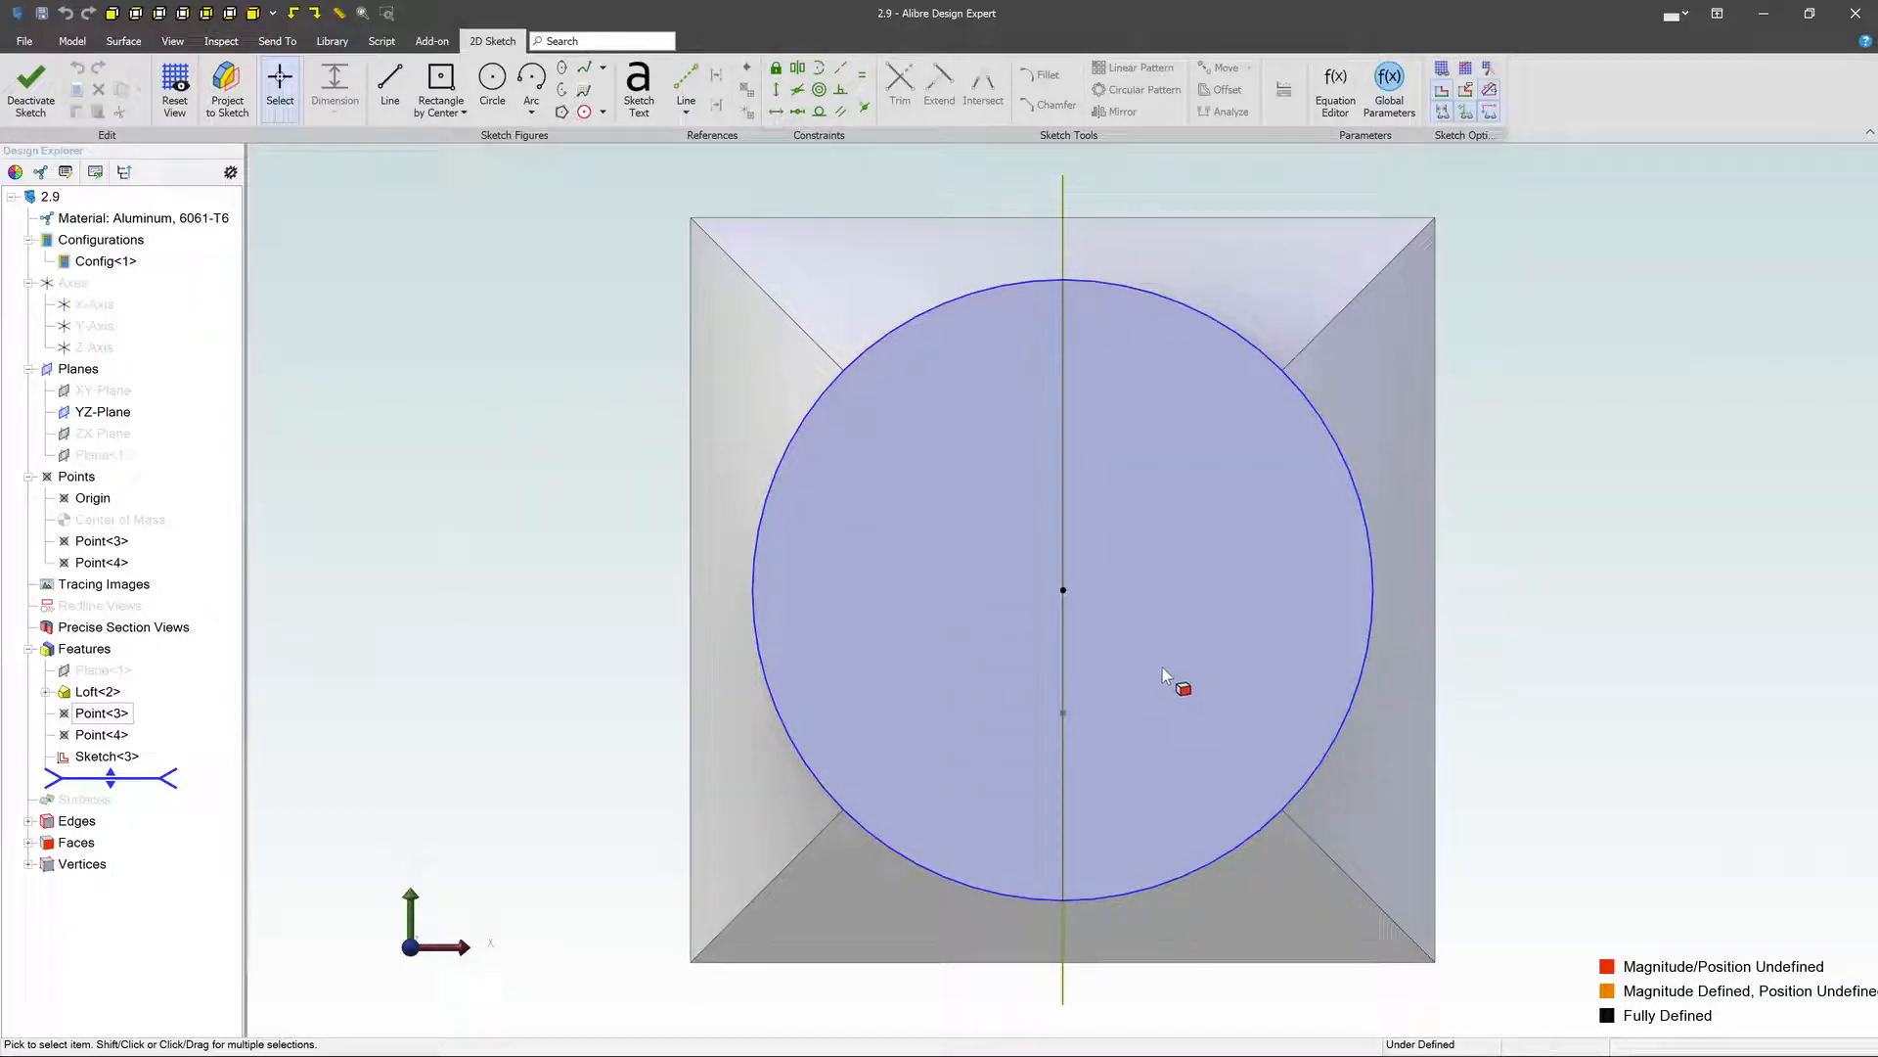
{"action": "left_click", "coordinate": [437, 87]}
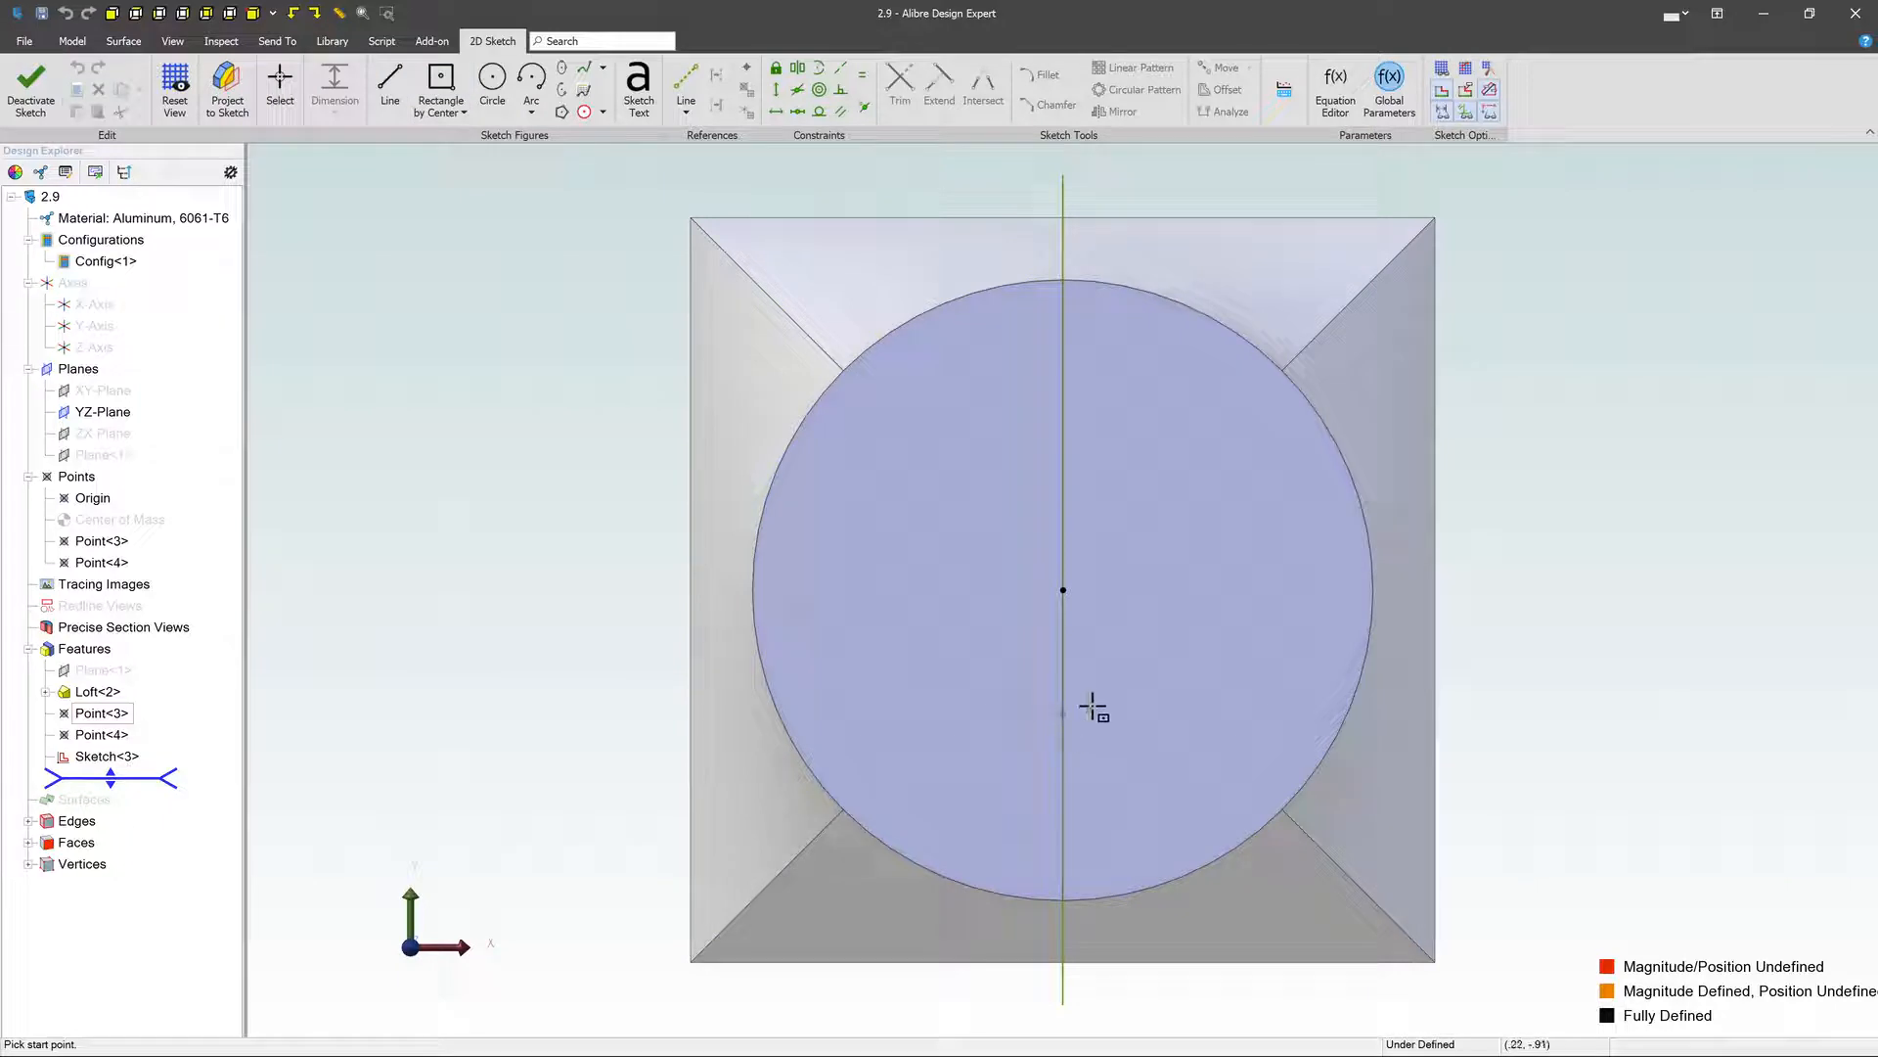
{"action": "left_click", "coordinate": [1127, 705]}
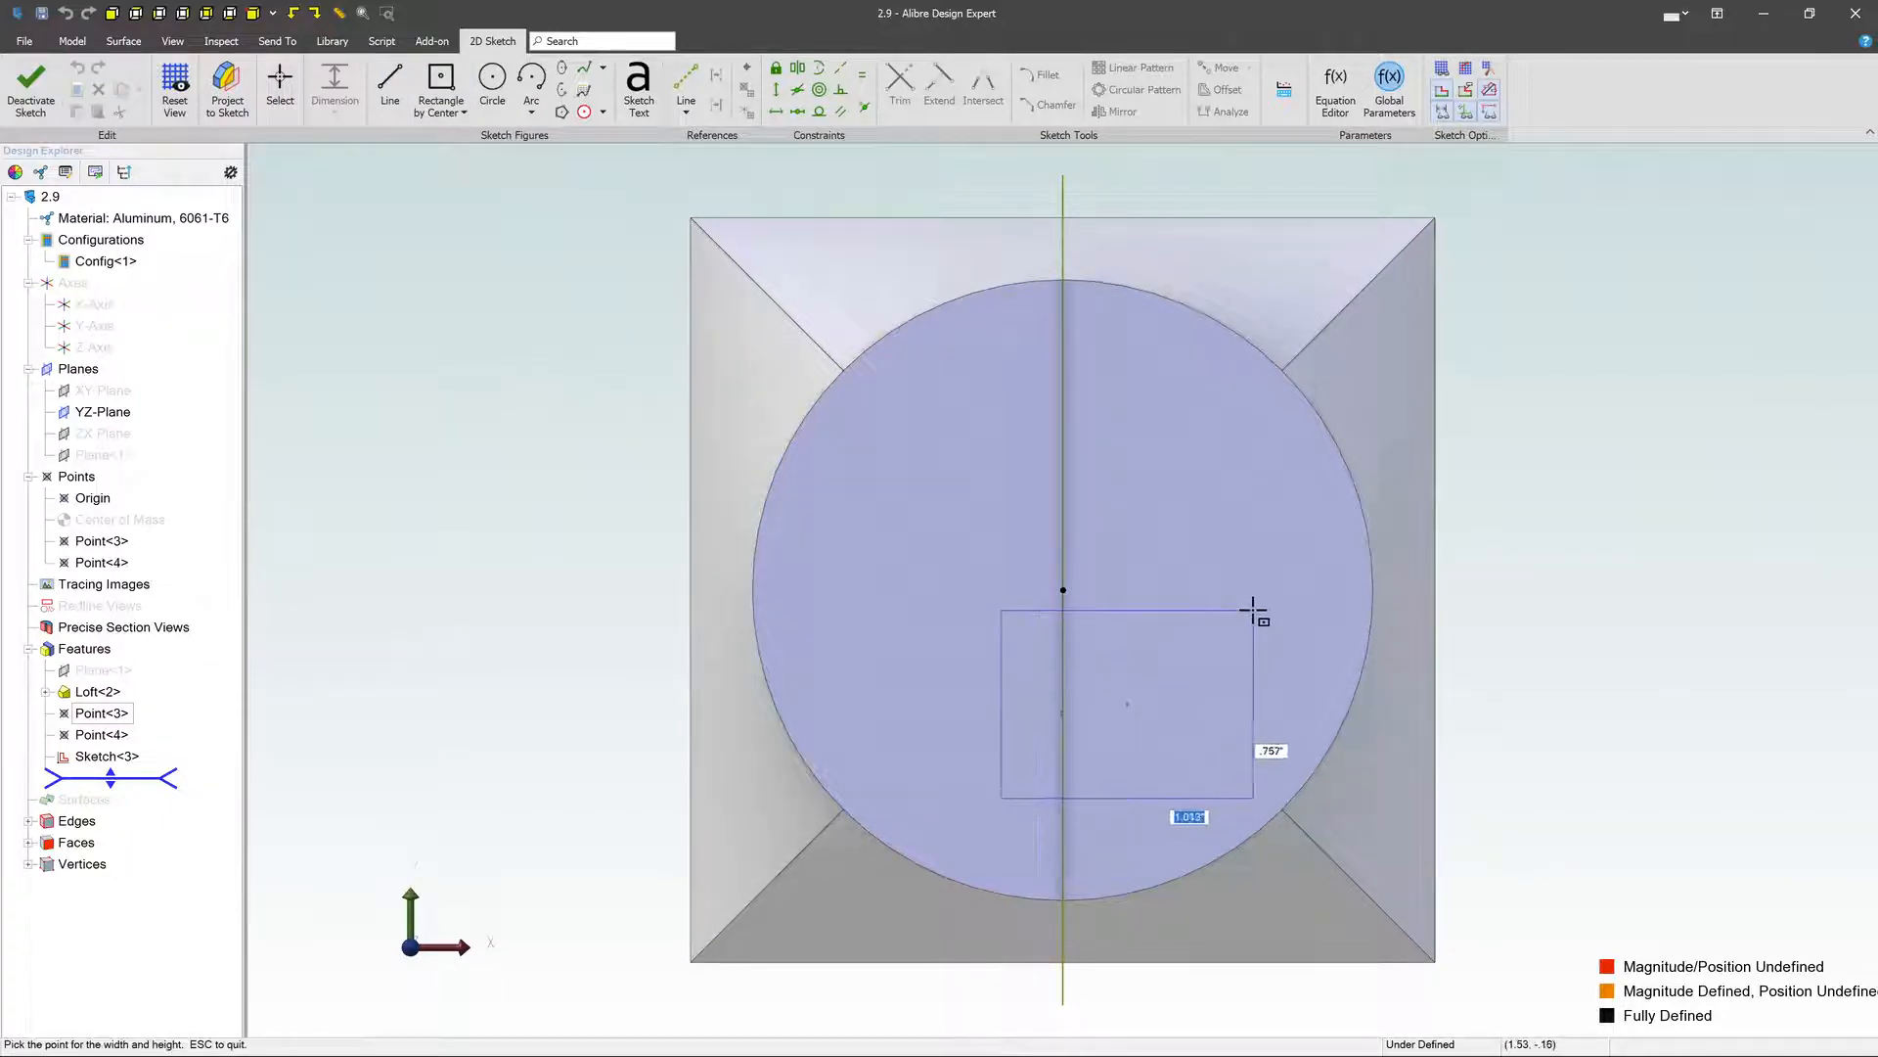
{"action": "left_click", "coordinate": [1240, 620]}
{"action": "key", "text": "Escape"}
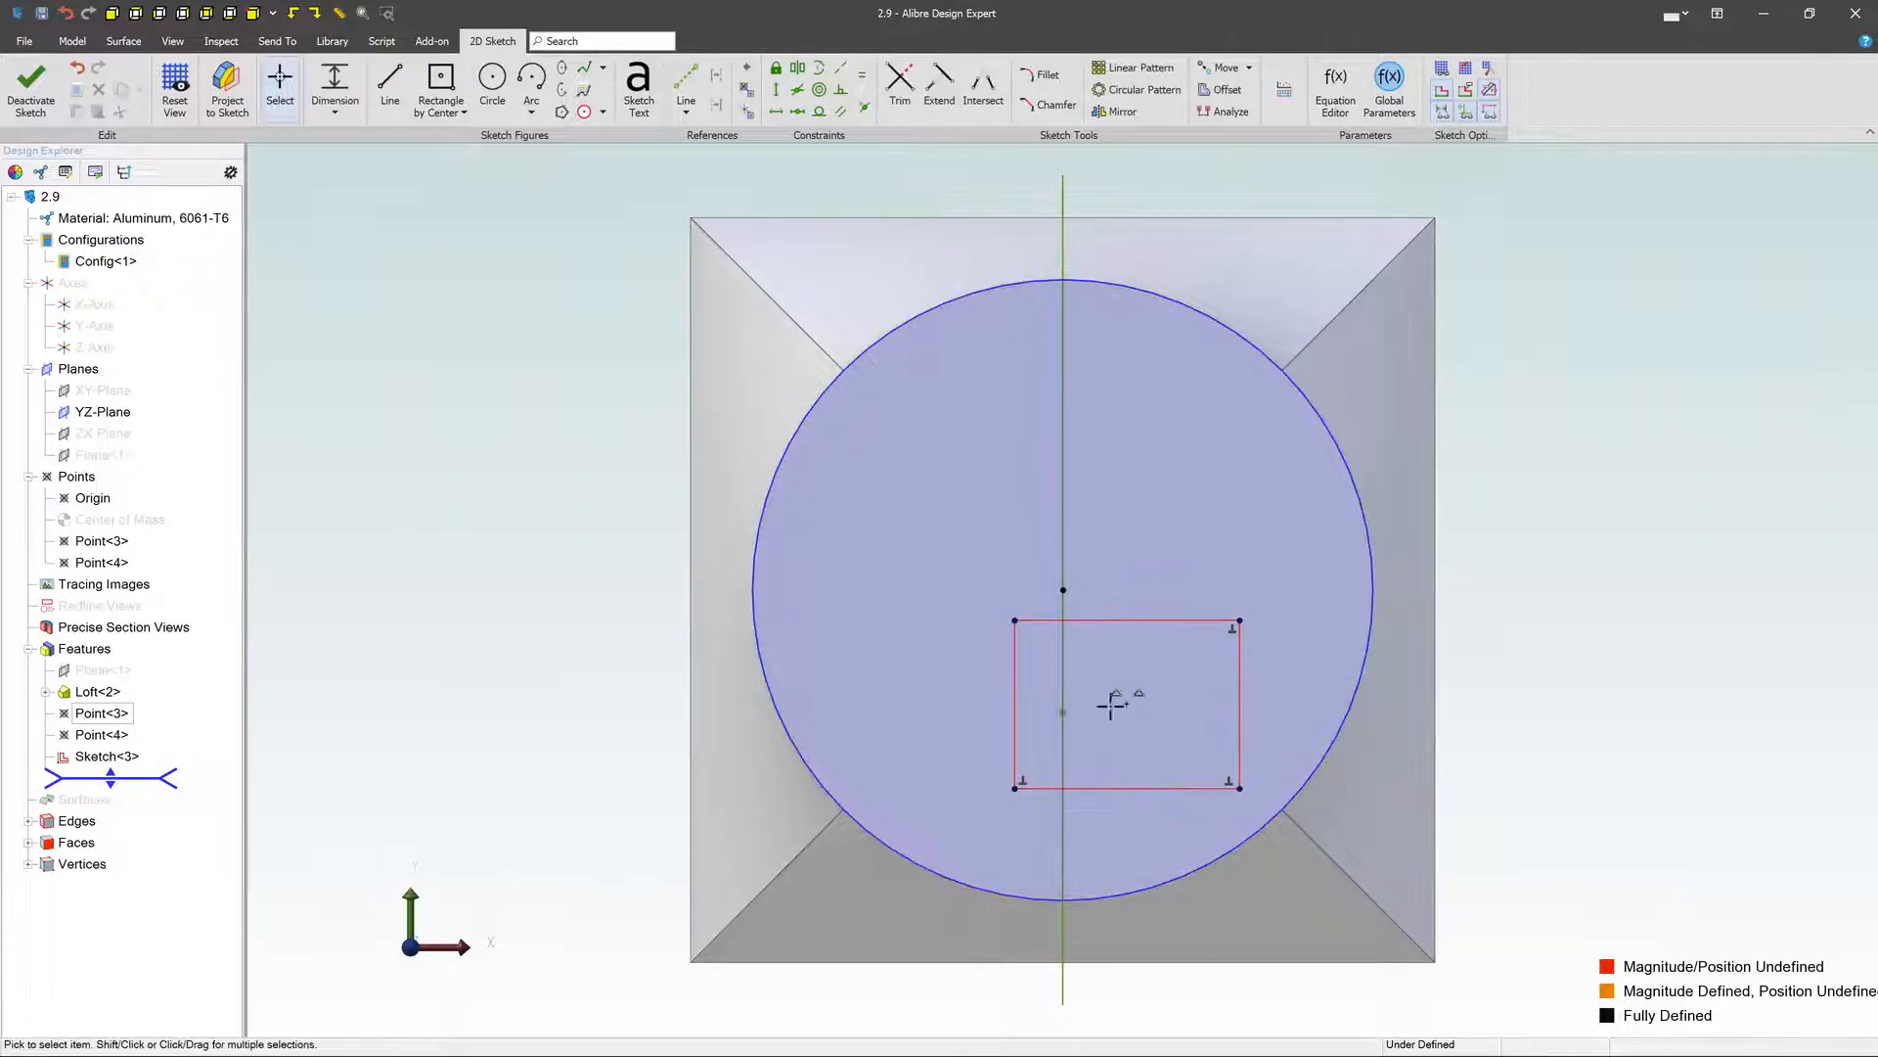
- Dimension the rectangle's center .5 in horizontally from the path's endpoint to bring that point into the sketch, and remove the dimension
{"action": "left_click", "coordinate": [336, 86]}
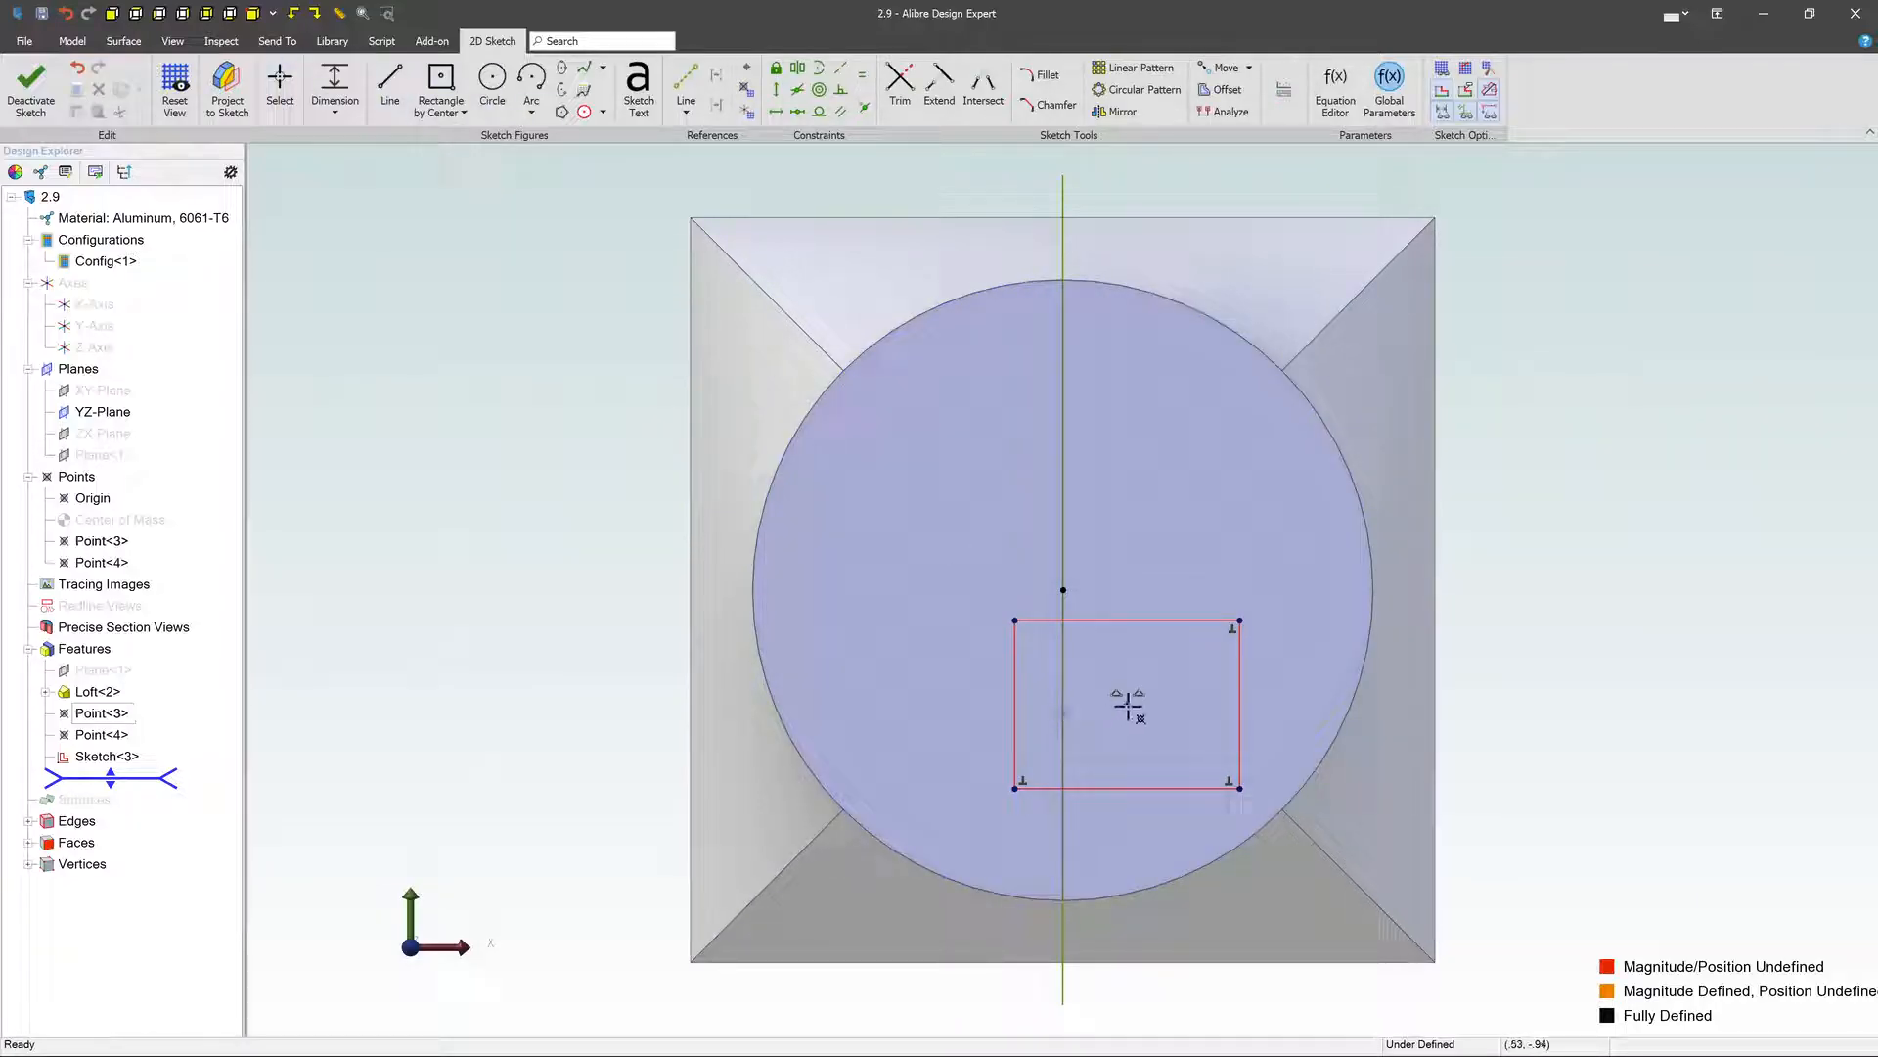
{"action": "left_click", "coordinate": [1127, 706]}
{"action": "left_click", "coordinate": [1101, 761]}
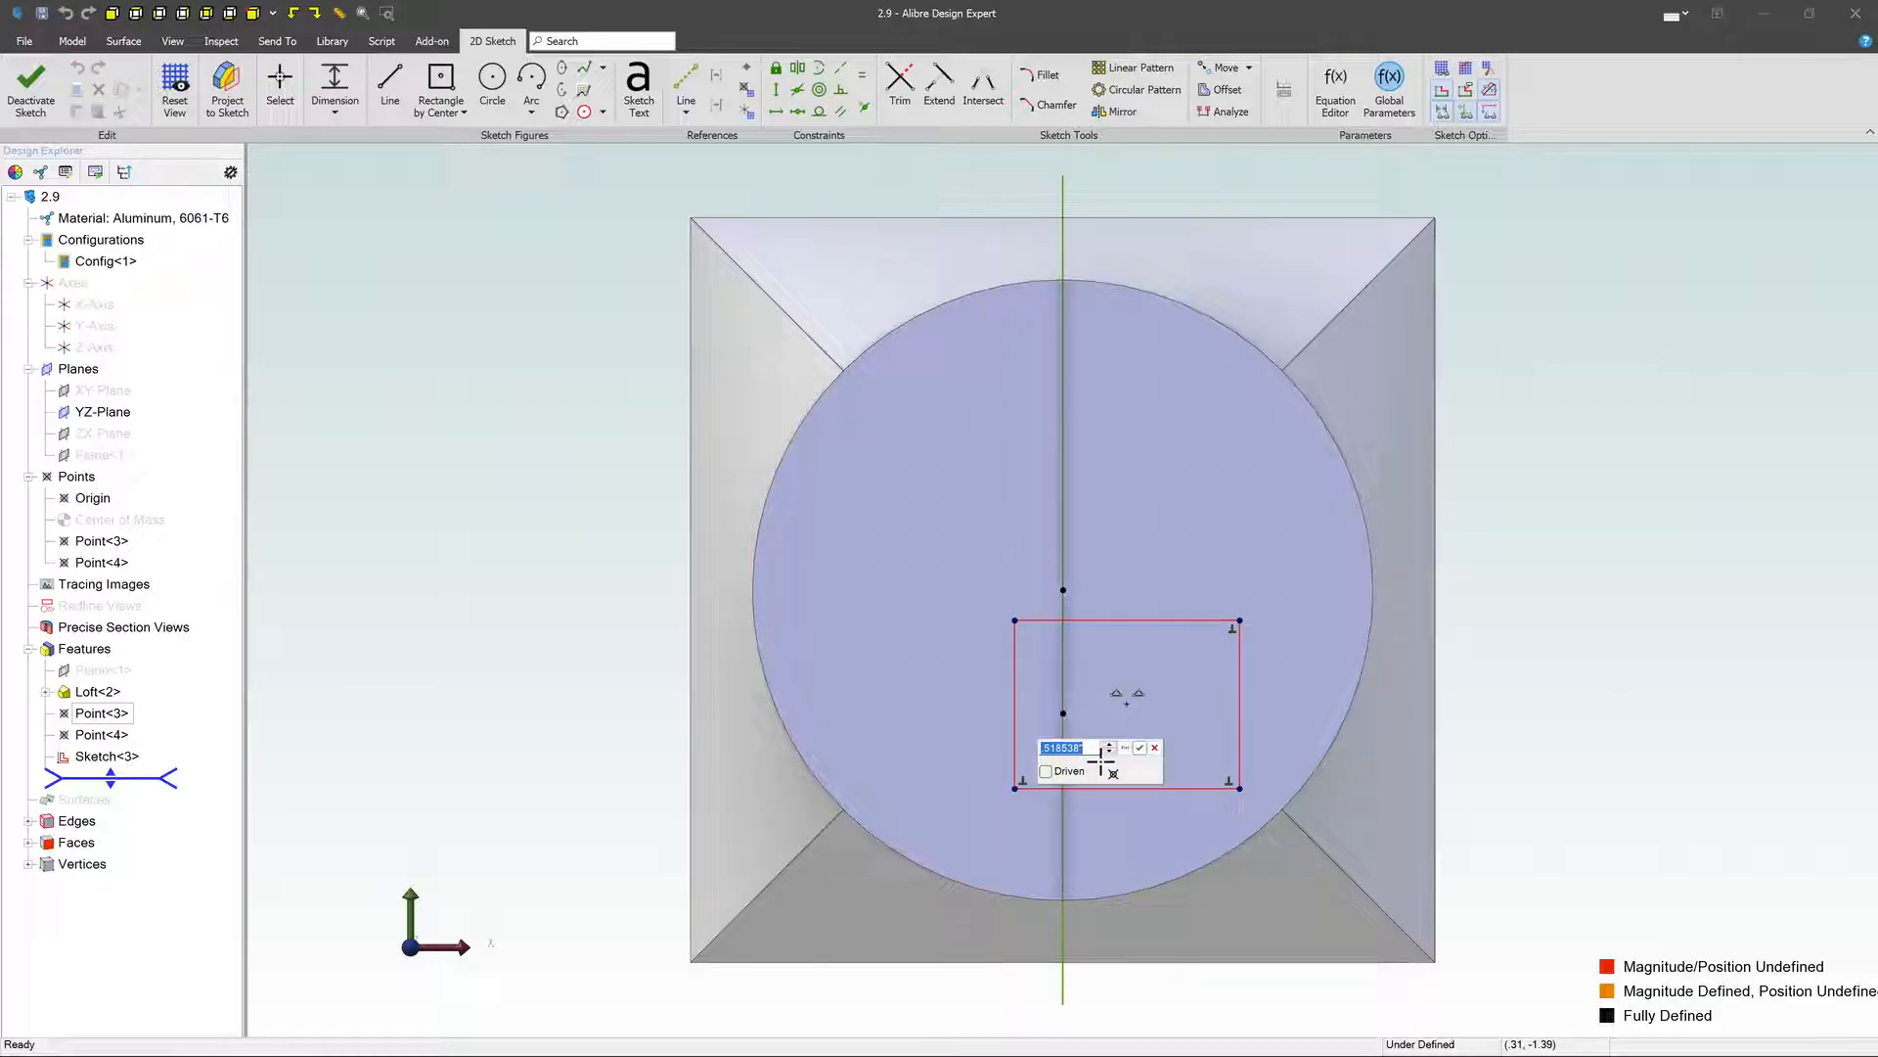
{"action": "type", "text": ".5"}
{"action": "key", "text": "Return"}
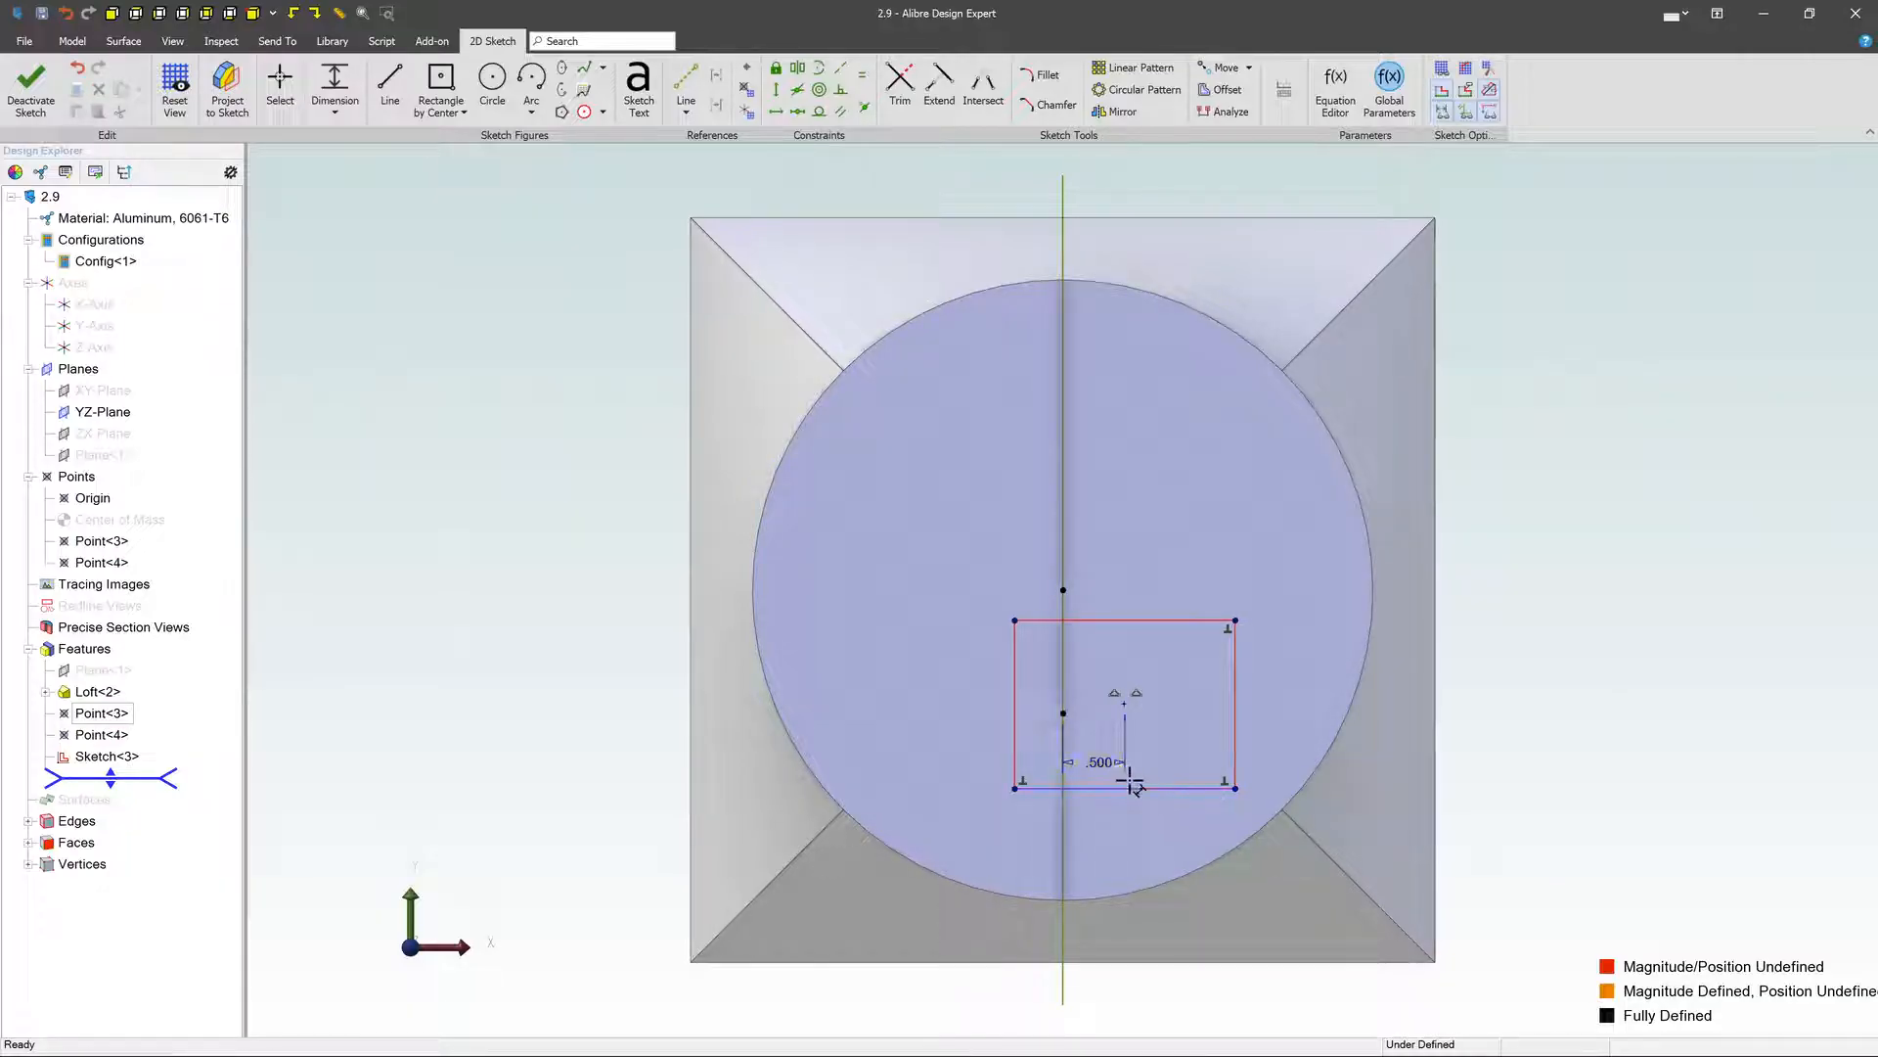
{"action": "key", "text": "Escape"}
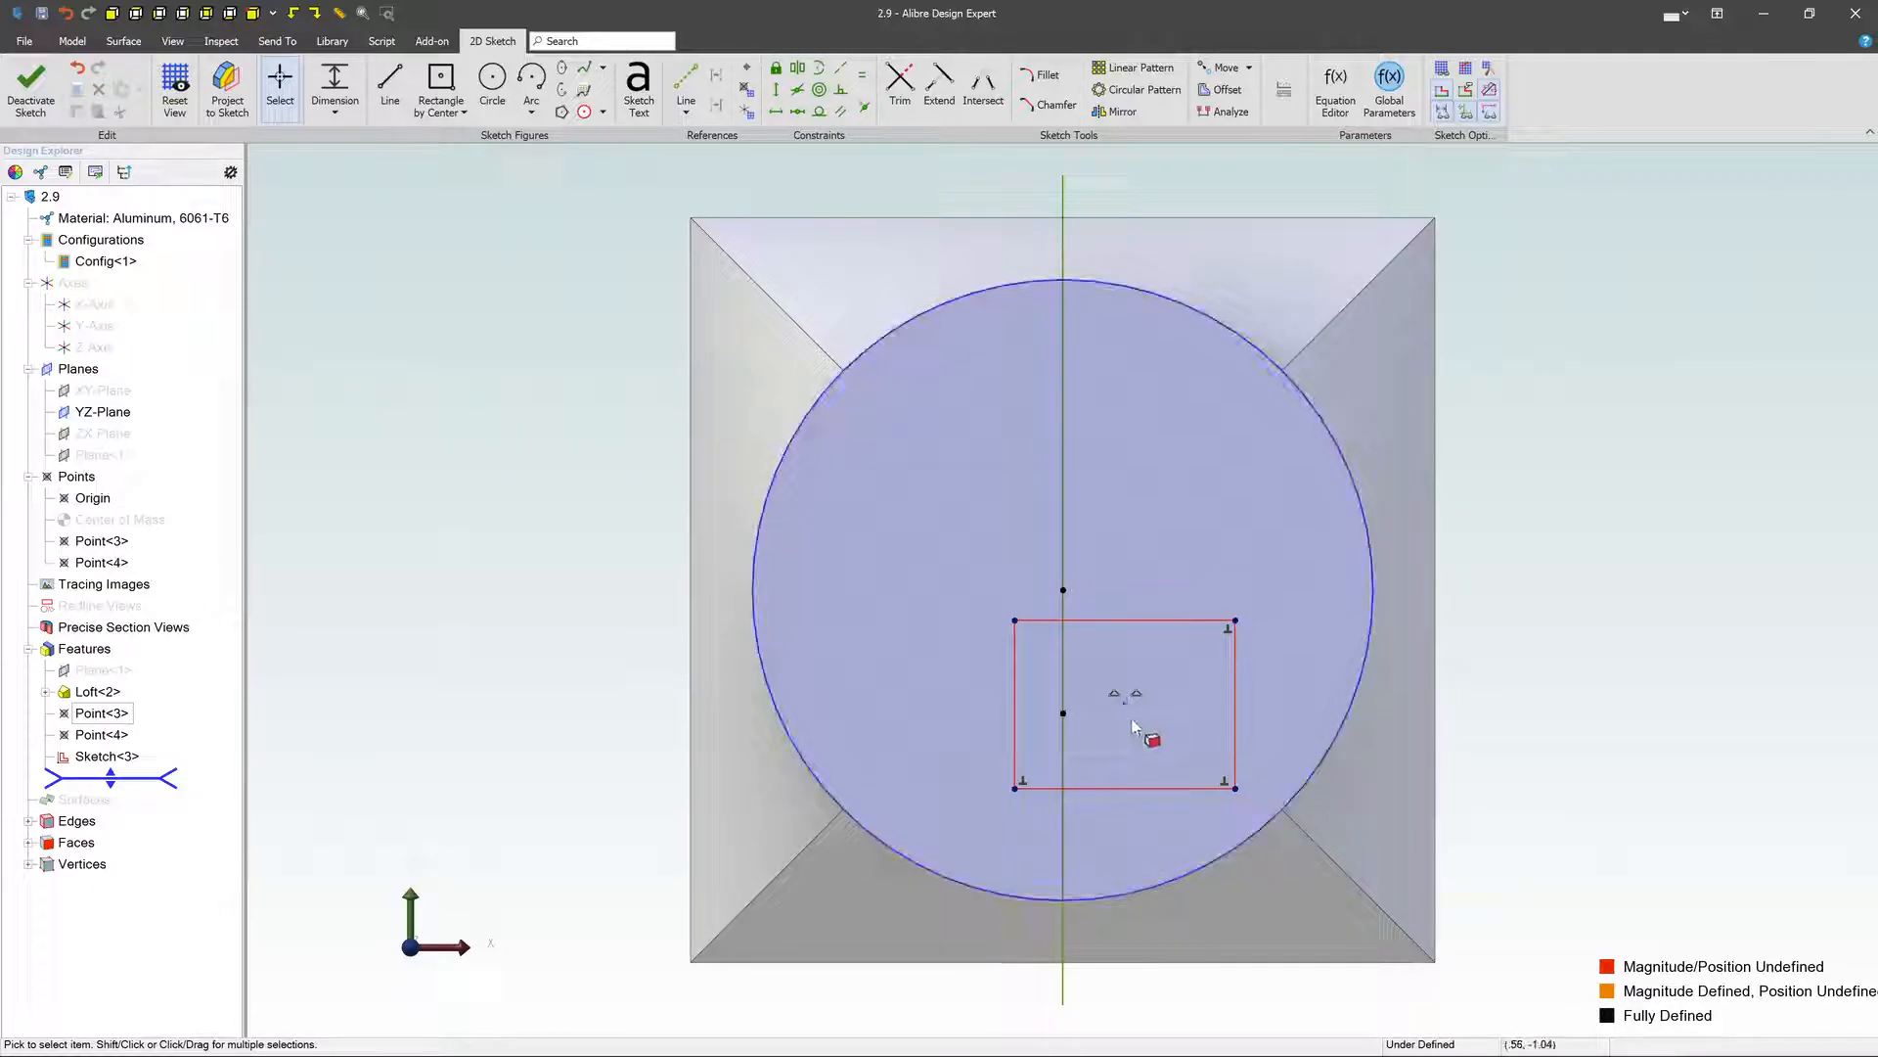
- Move the rectangle's center onto the path's endpoint, resize it to a wider, shorter rectangle, and exit the sketch
{"action": "left_click_drag", "start_coordinate": [1125, 697], "coordinate": [1063, 712]}
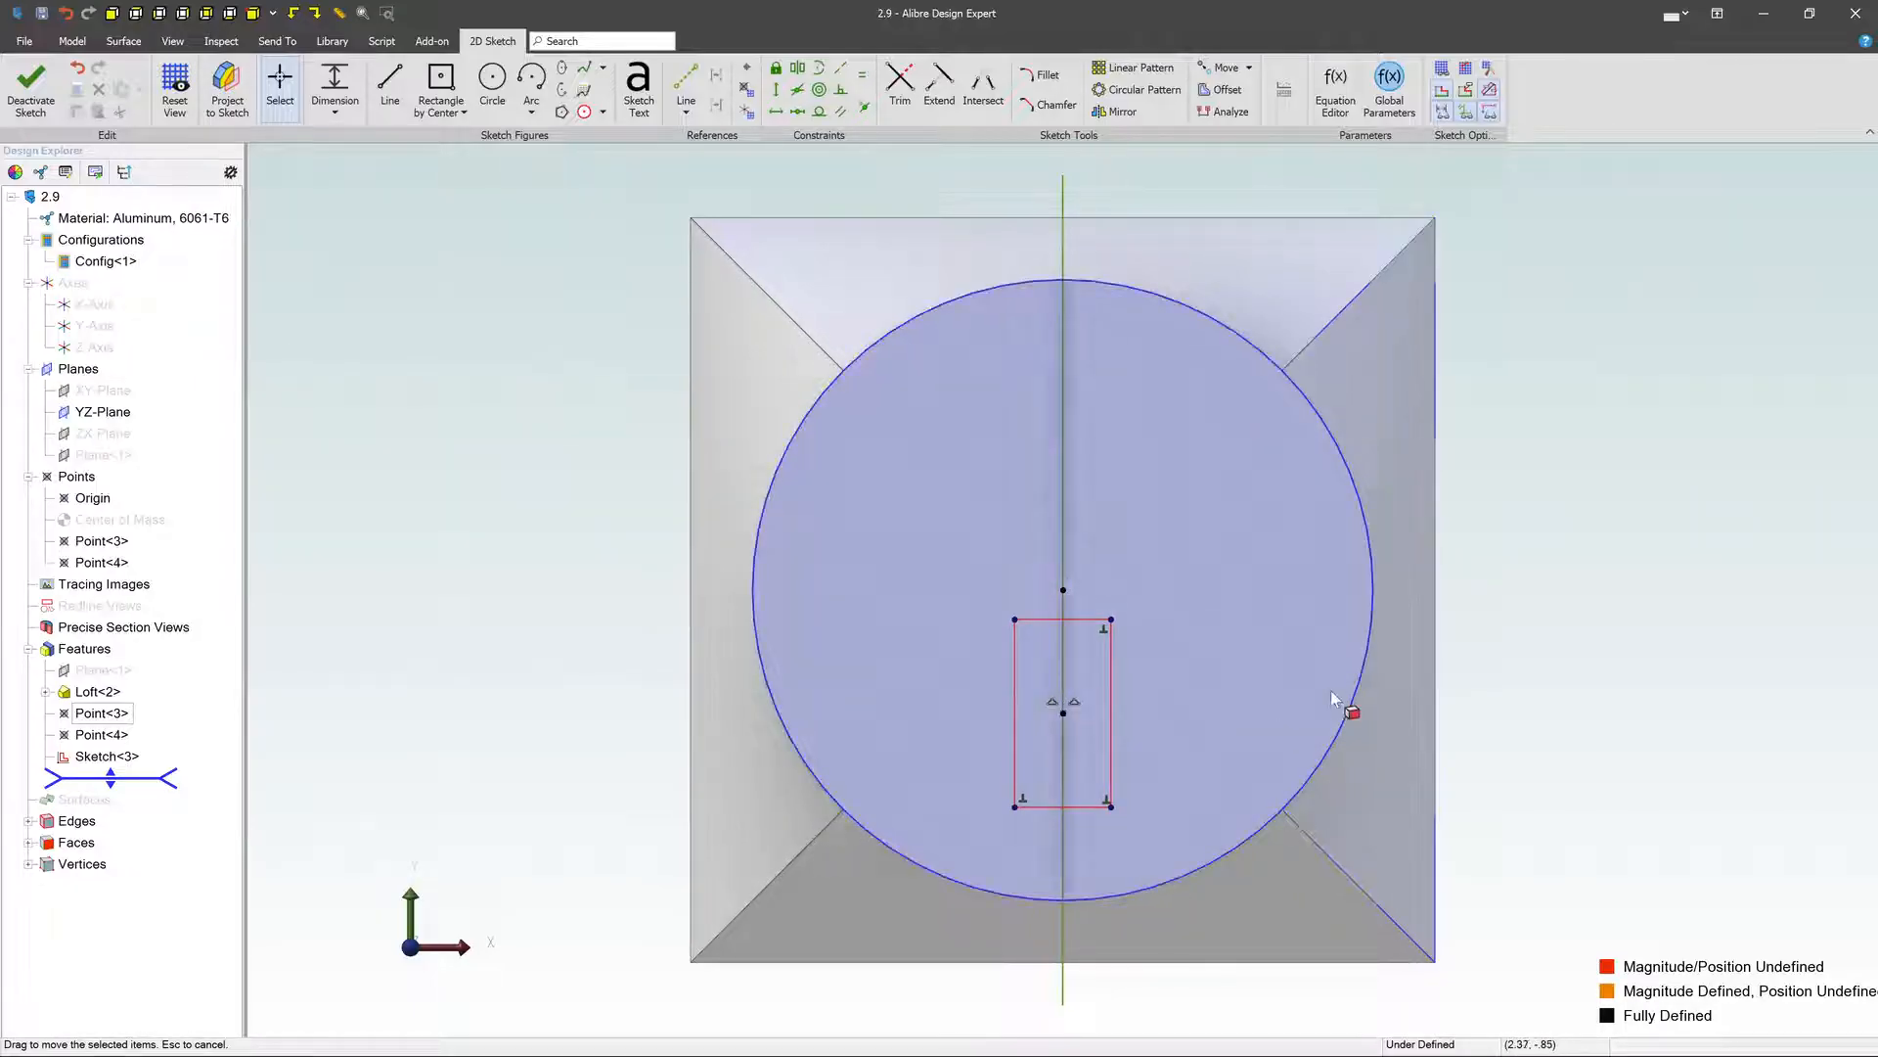
{"action": "left_click_drag", "start_coordinate": [1112, 807], "coordinate": [1154, 771]}
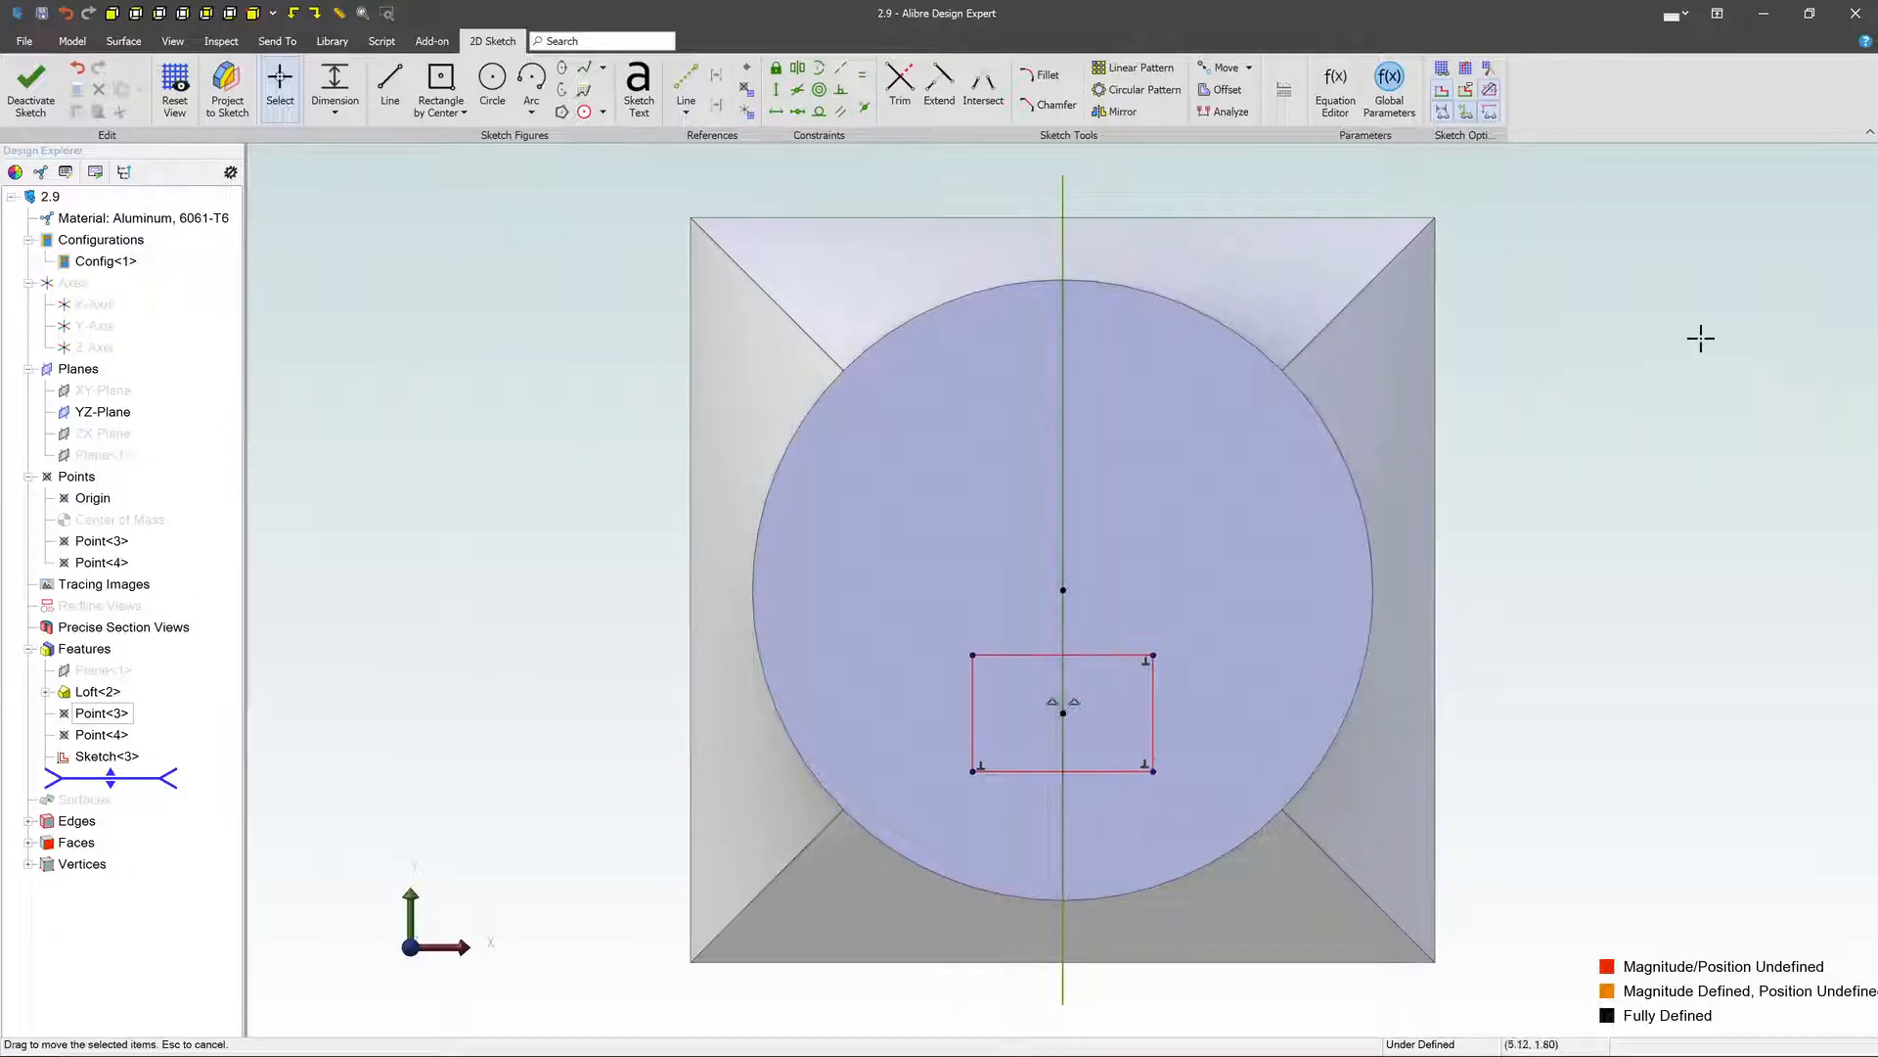
{"action": "left_click", "coordinate": [34, 80]}
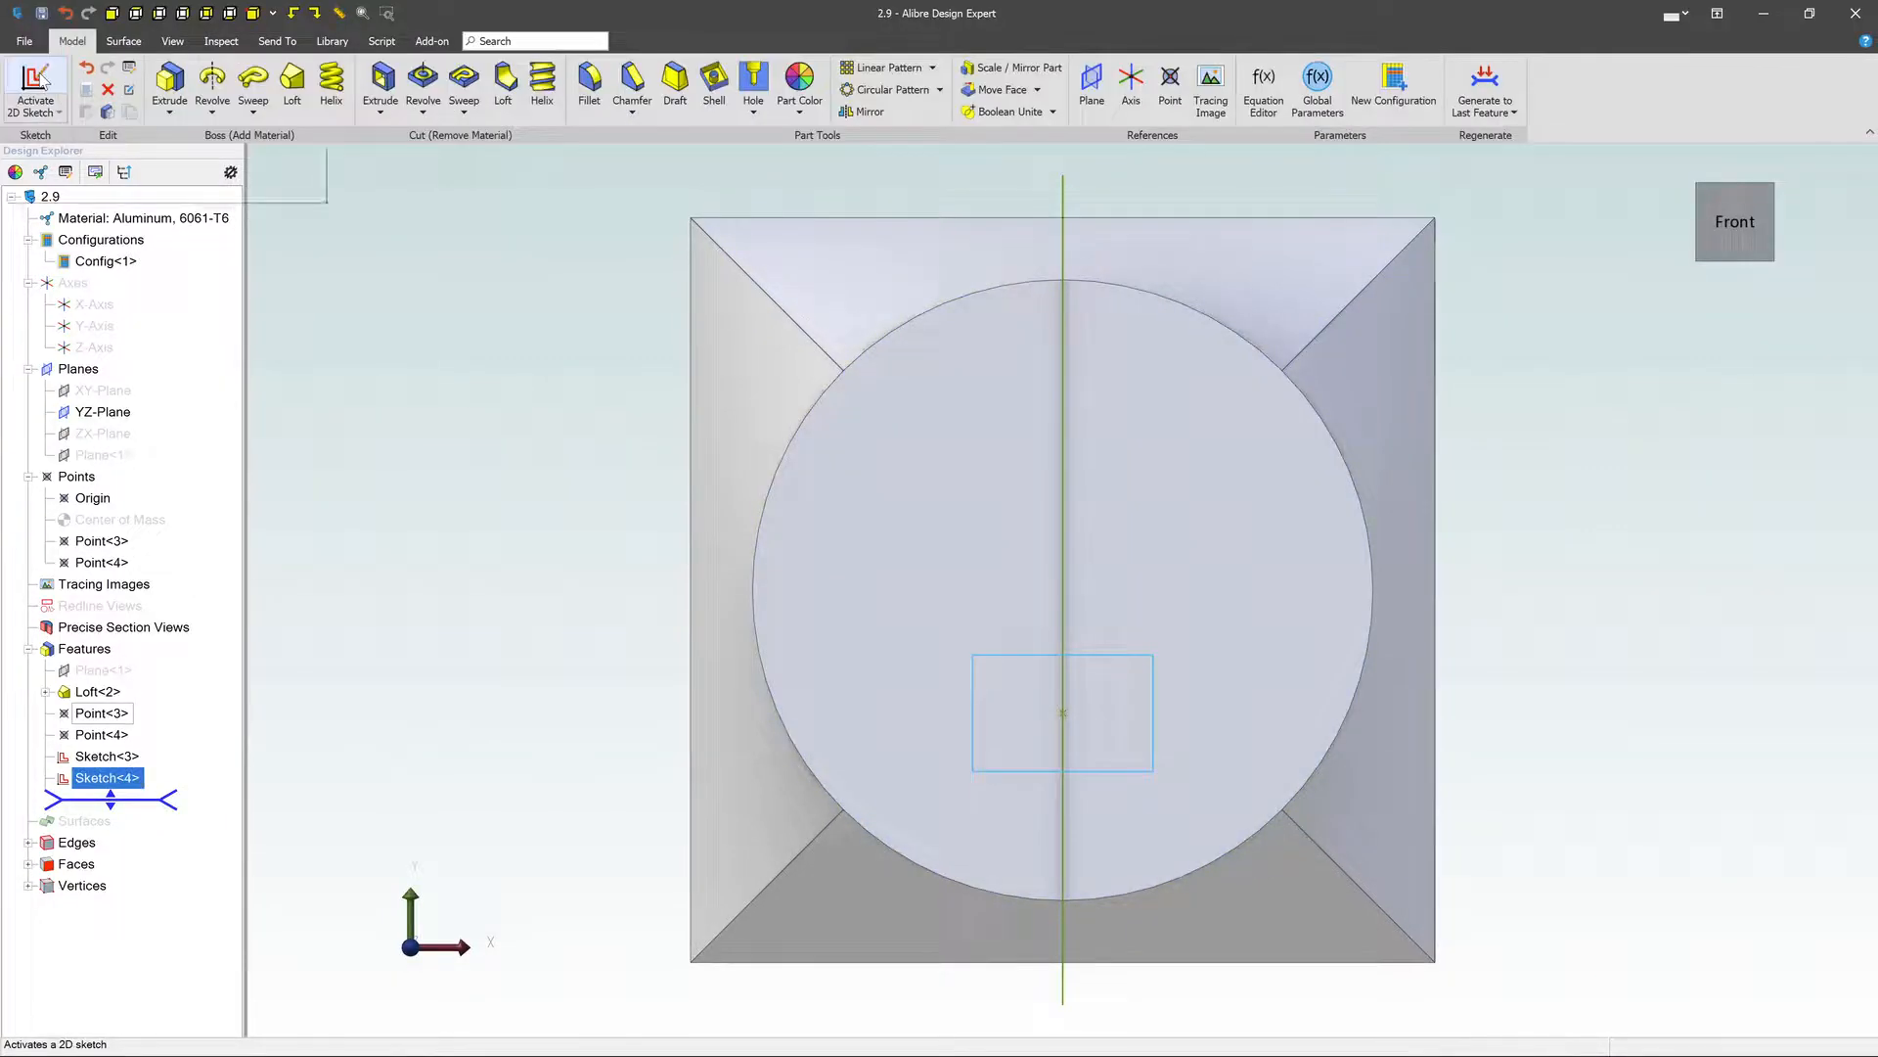
- Start a sketch on the loft's square base face and draw a circle about 2.09 in in diameter beside the path's other endpoint
{"action": "scroll", "coordinate": [1438, 479], "scroll_direction": "down", "scroll_amount": 4}
{"action": "mouse_move", "coordinate": [1491, 578]}
{"action": "middle_mouse_down"}
{"action": "mouse_move", "coordinate": [1478, 536]}
{"action": "mouse_move", "coordinate": [1464, 550]}
{"action": "middle_mouse_up"}
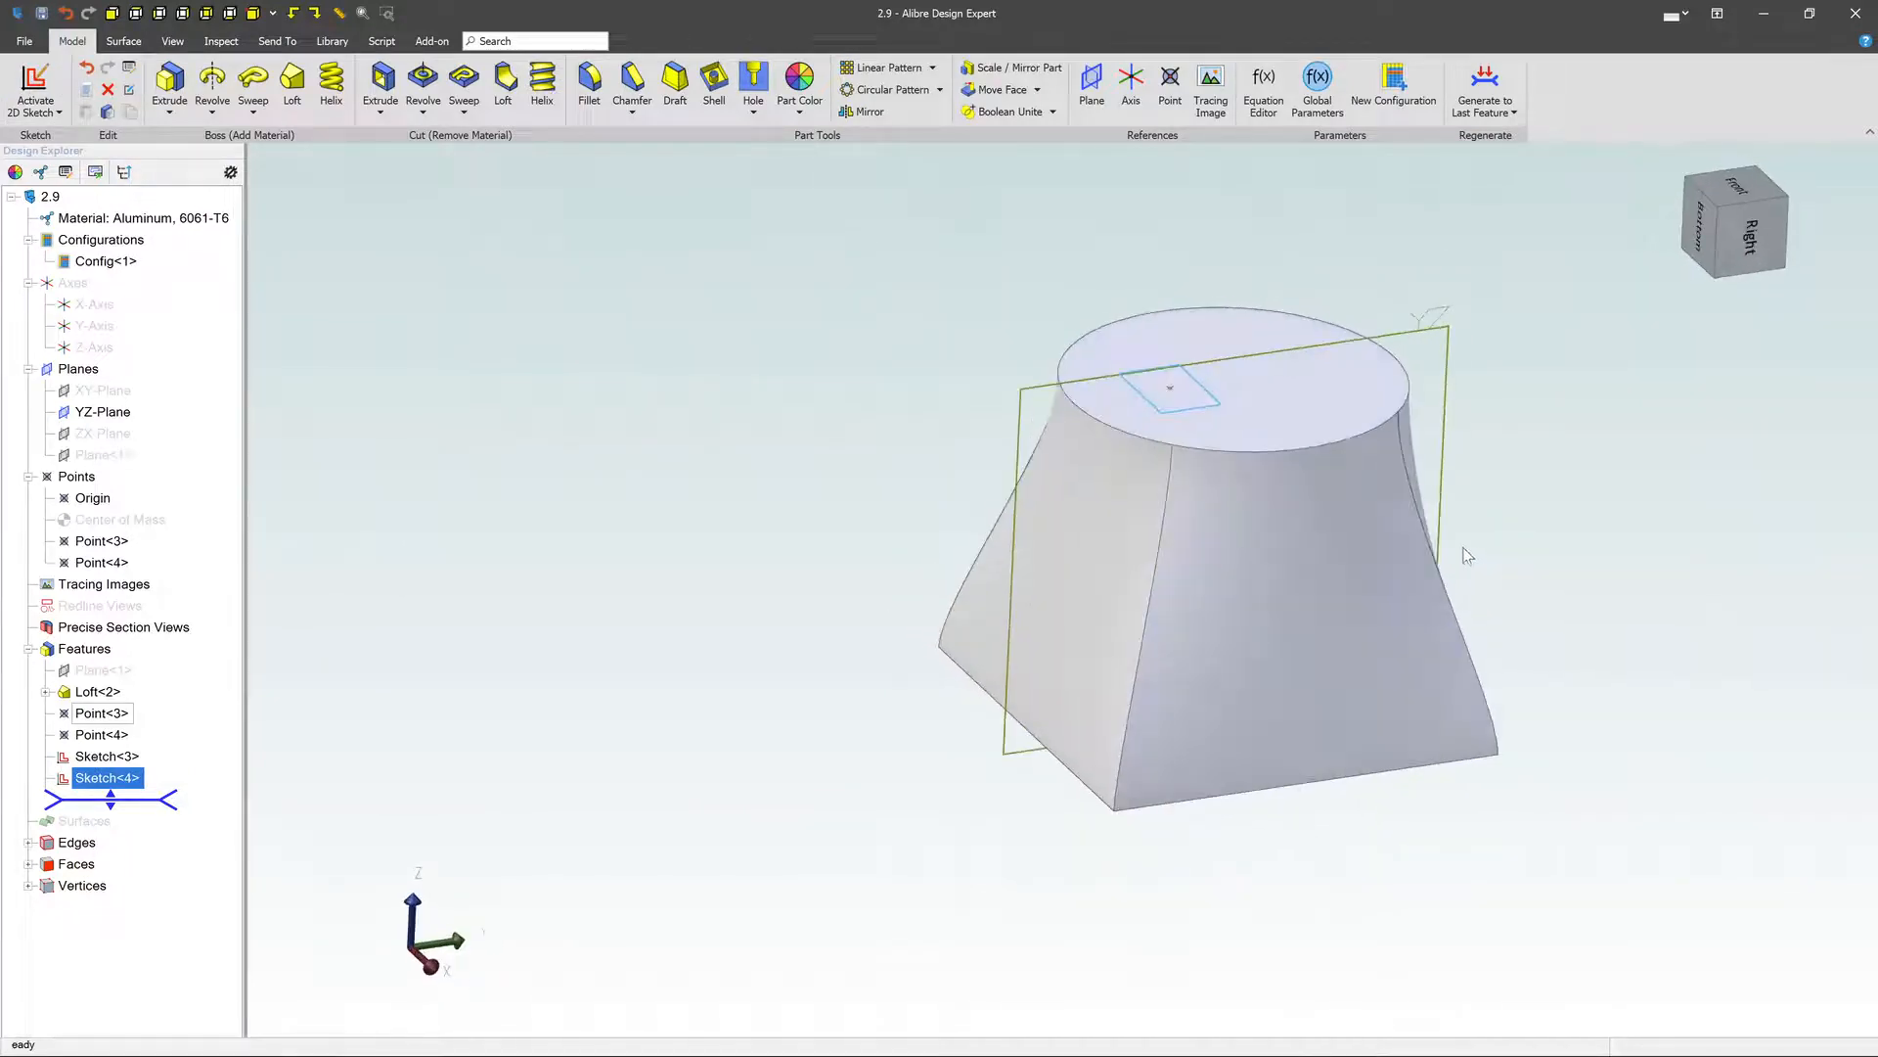
{"action": "left_click", "coordinate": [76, 760]}
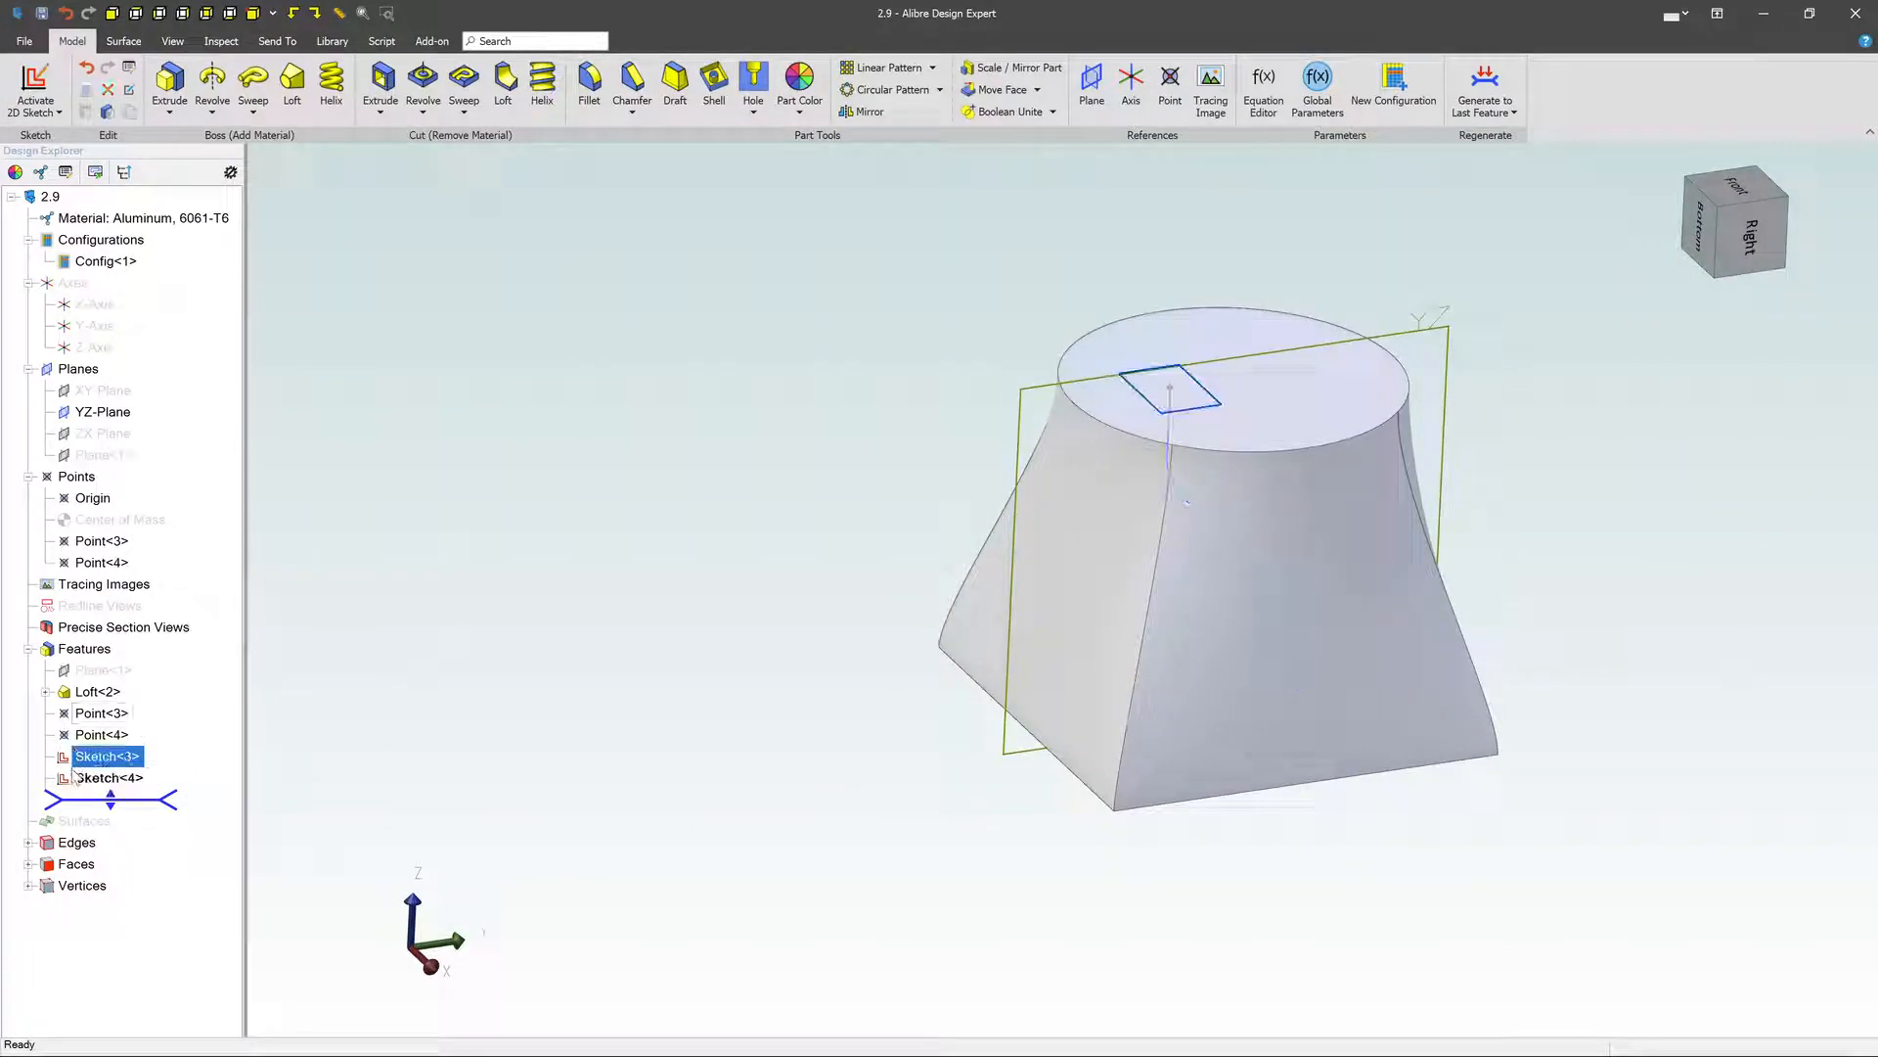
{"action": "left_click", "coordinate": [76, 777]}
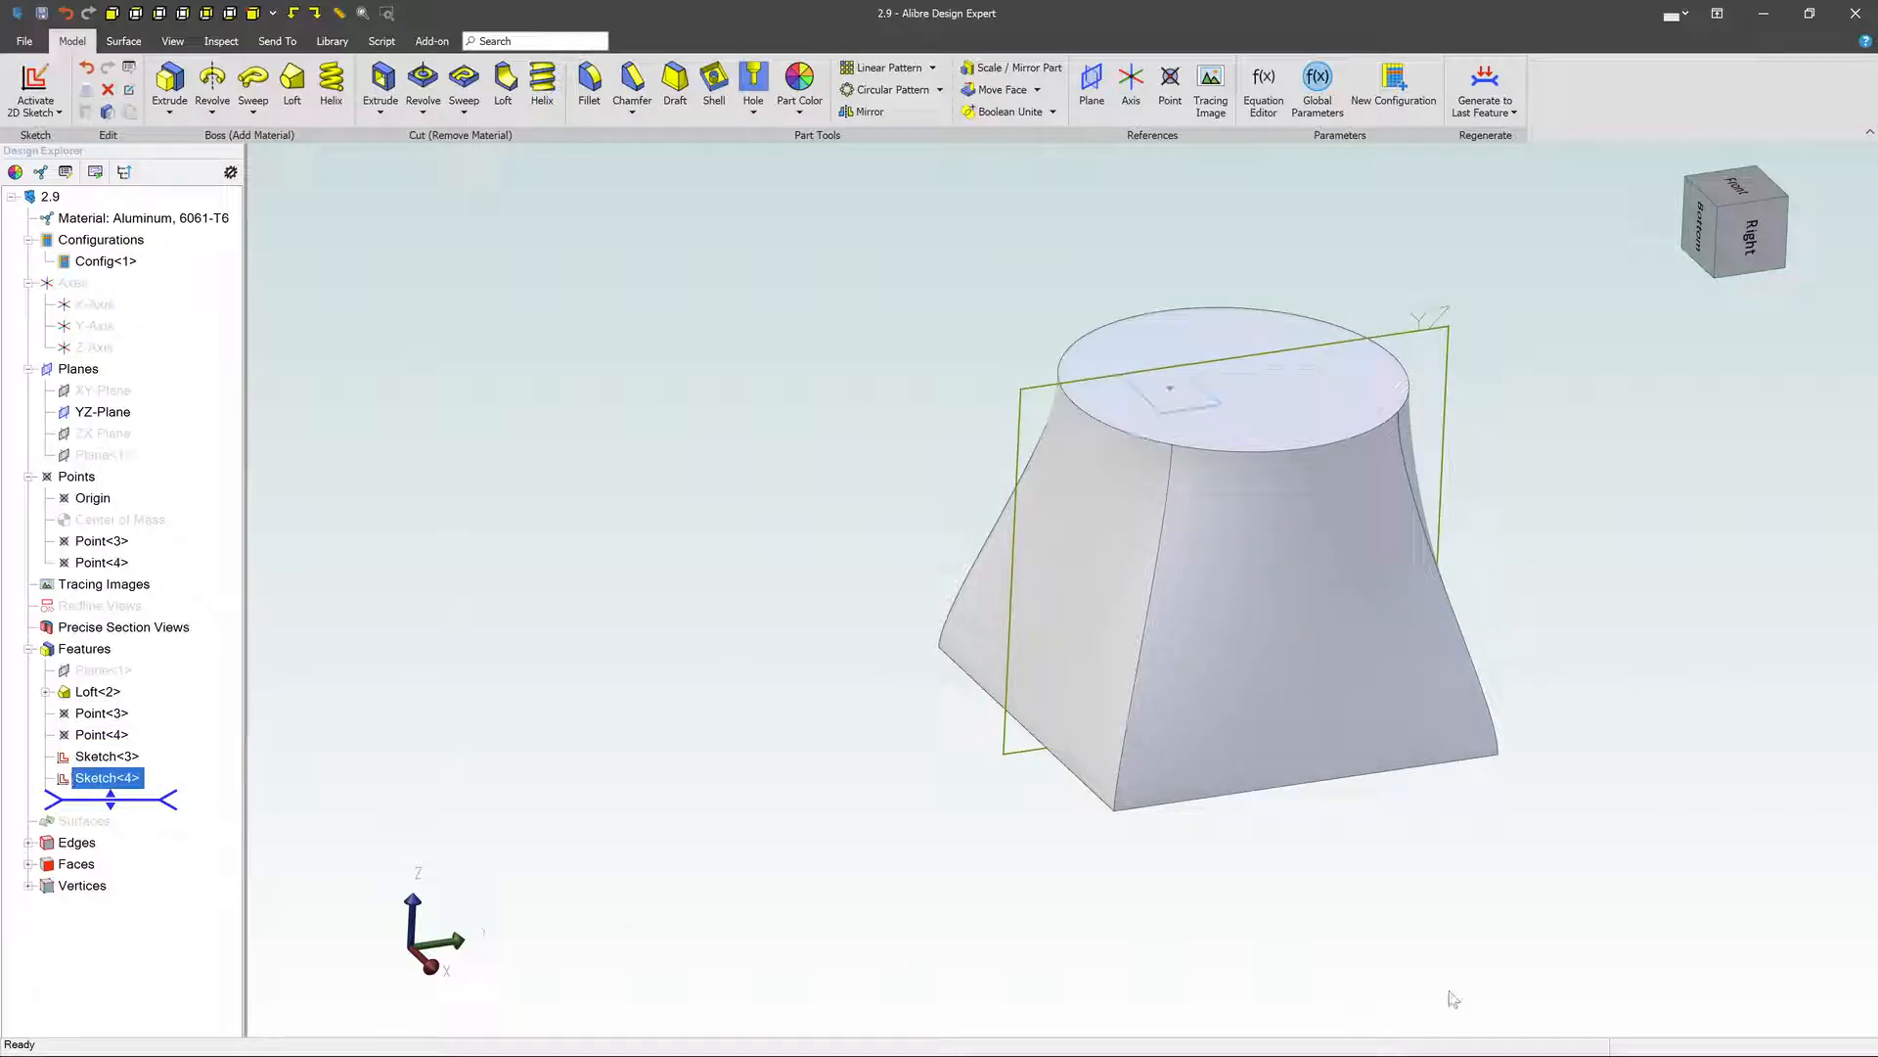
{"action": "middle_click_drag", "start_coordinate": [1476, 930], "coordinate": [1409, 648]}
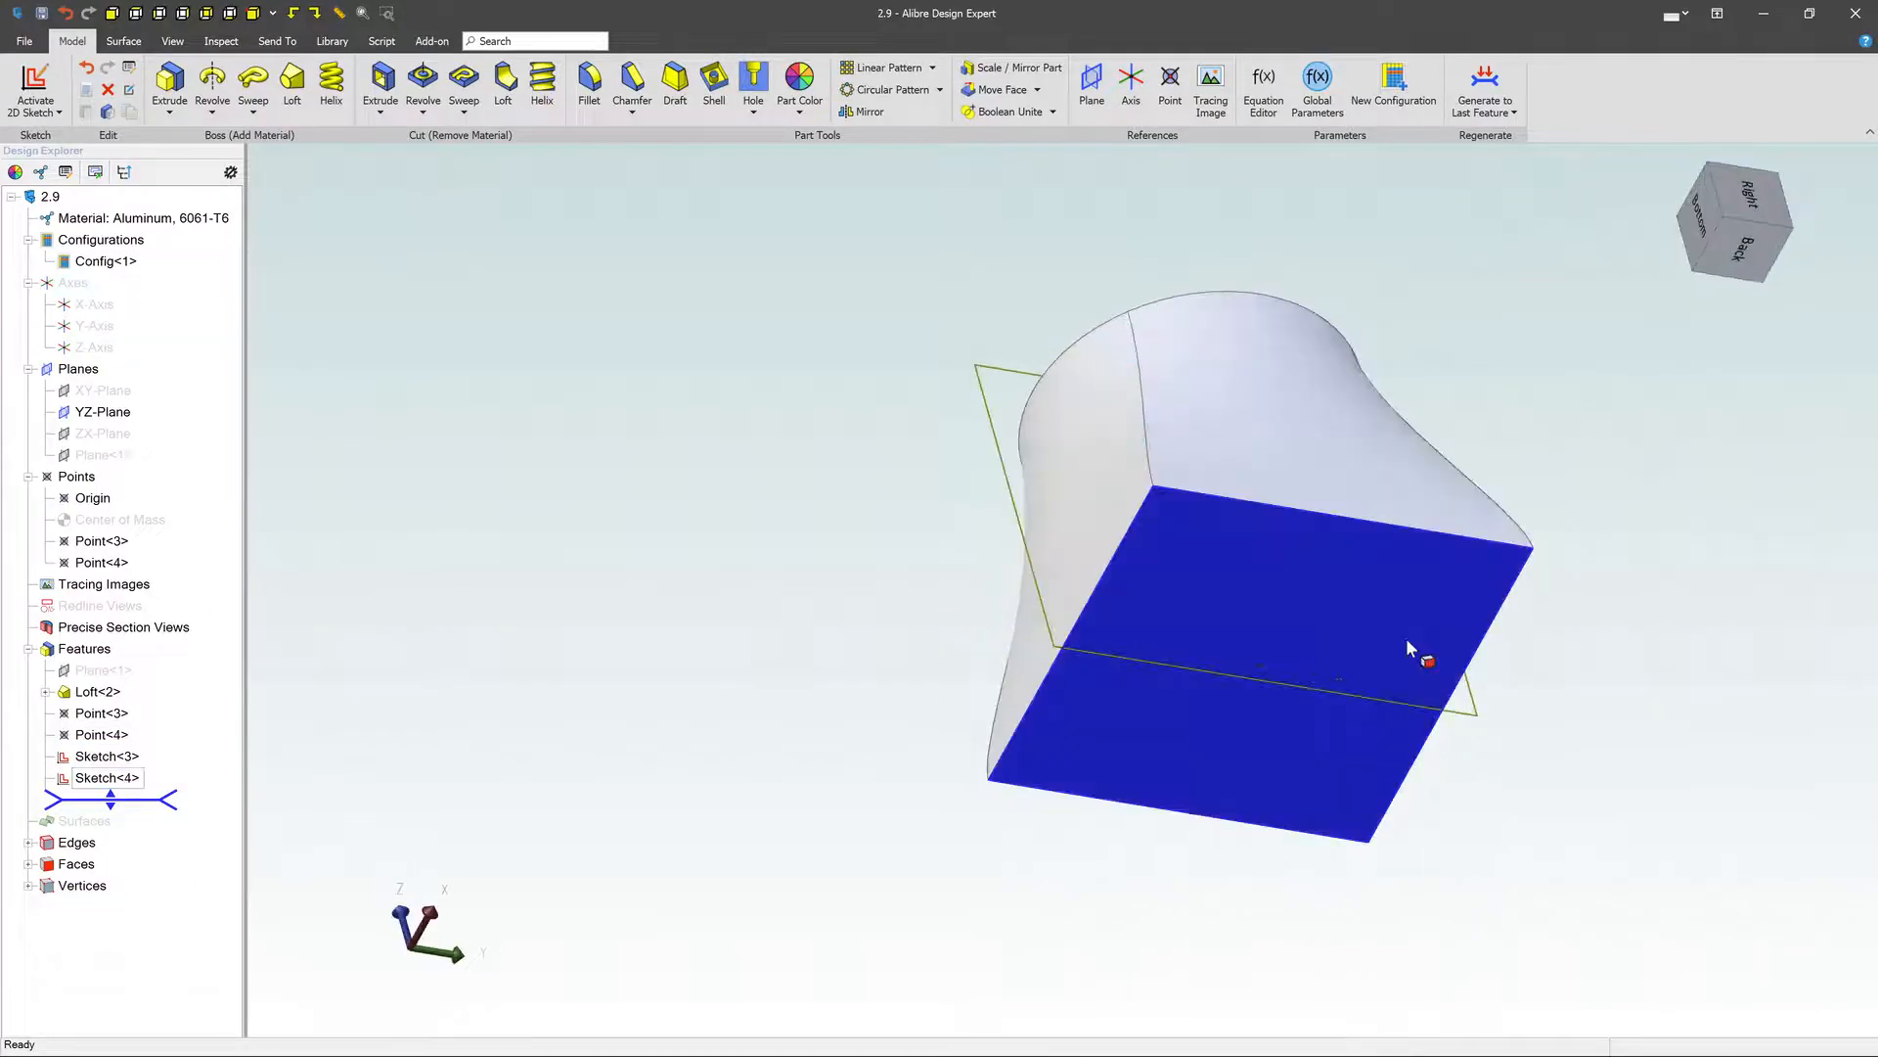
{"action": "right_click", "coordinate": [1405, 637]}
{"action": "left_click", "coordinate": [1452, 648]}
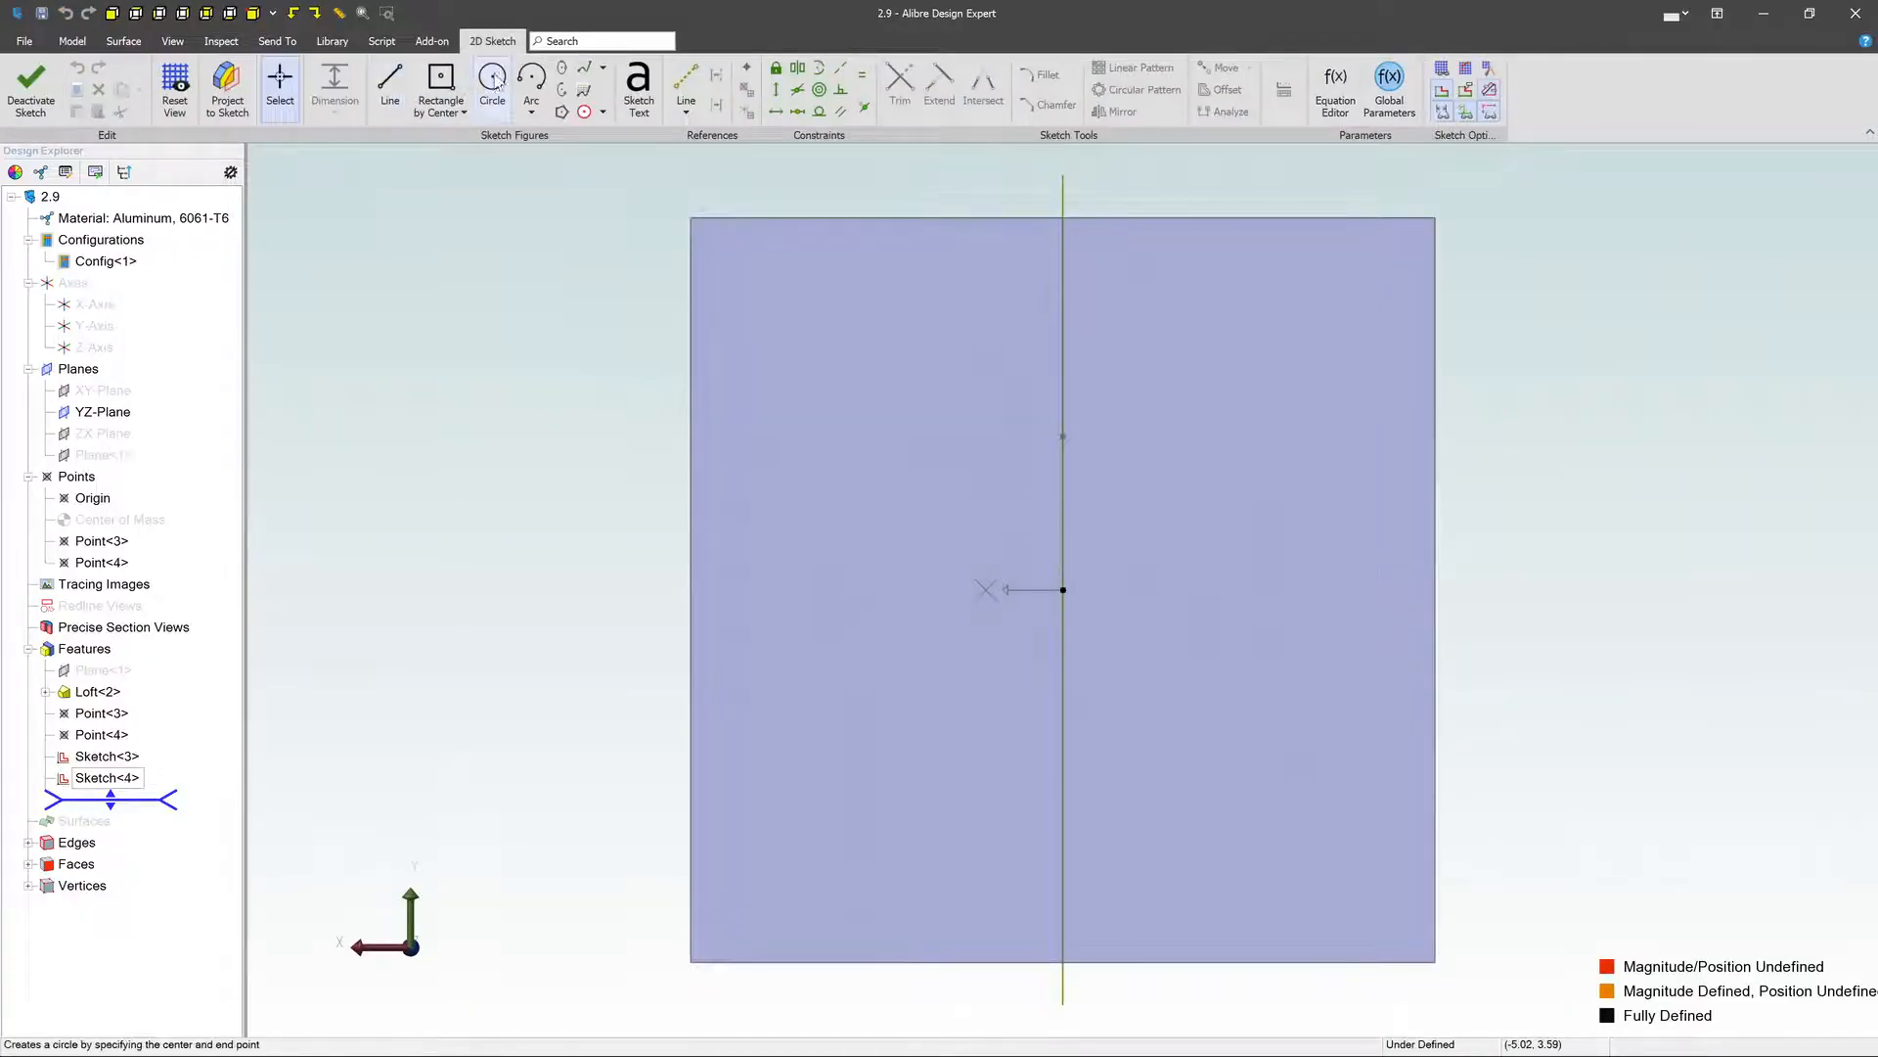
{"action": "left_click", "coordinate": [495, 80]}
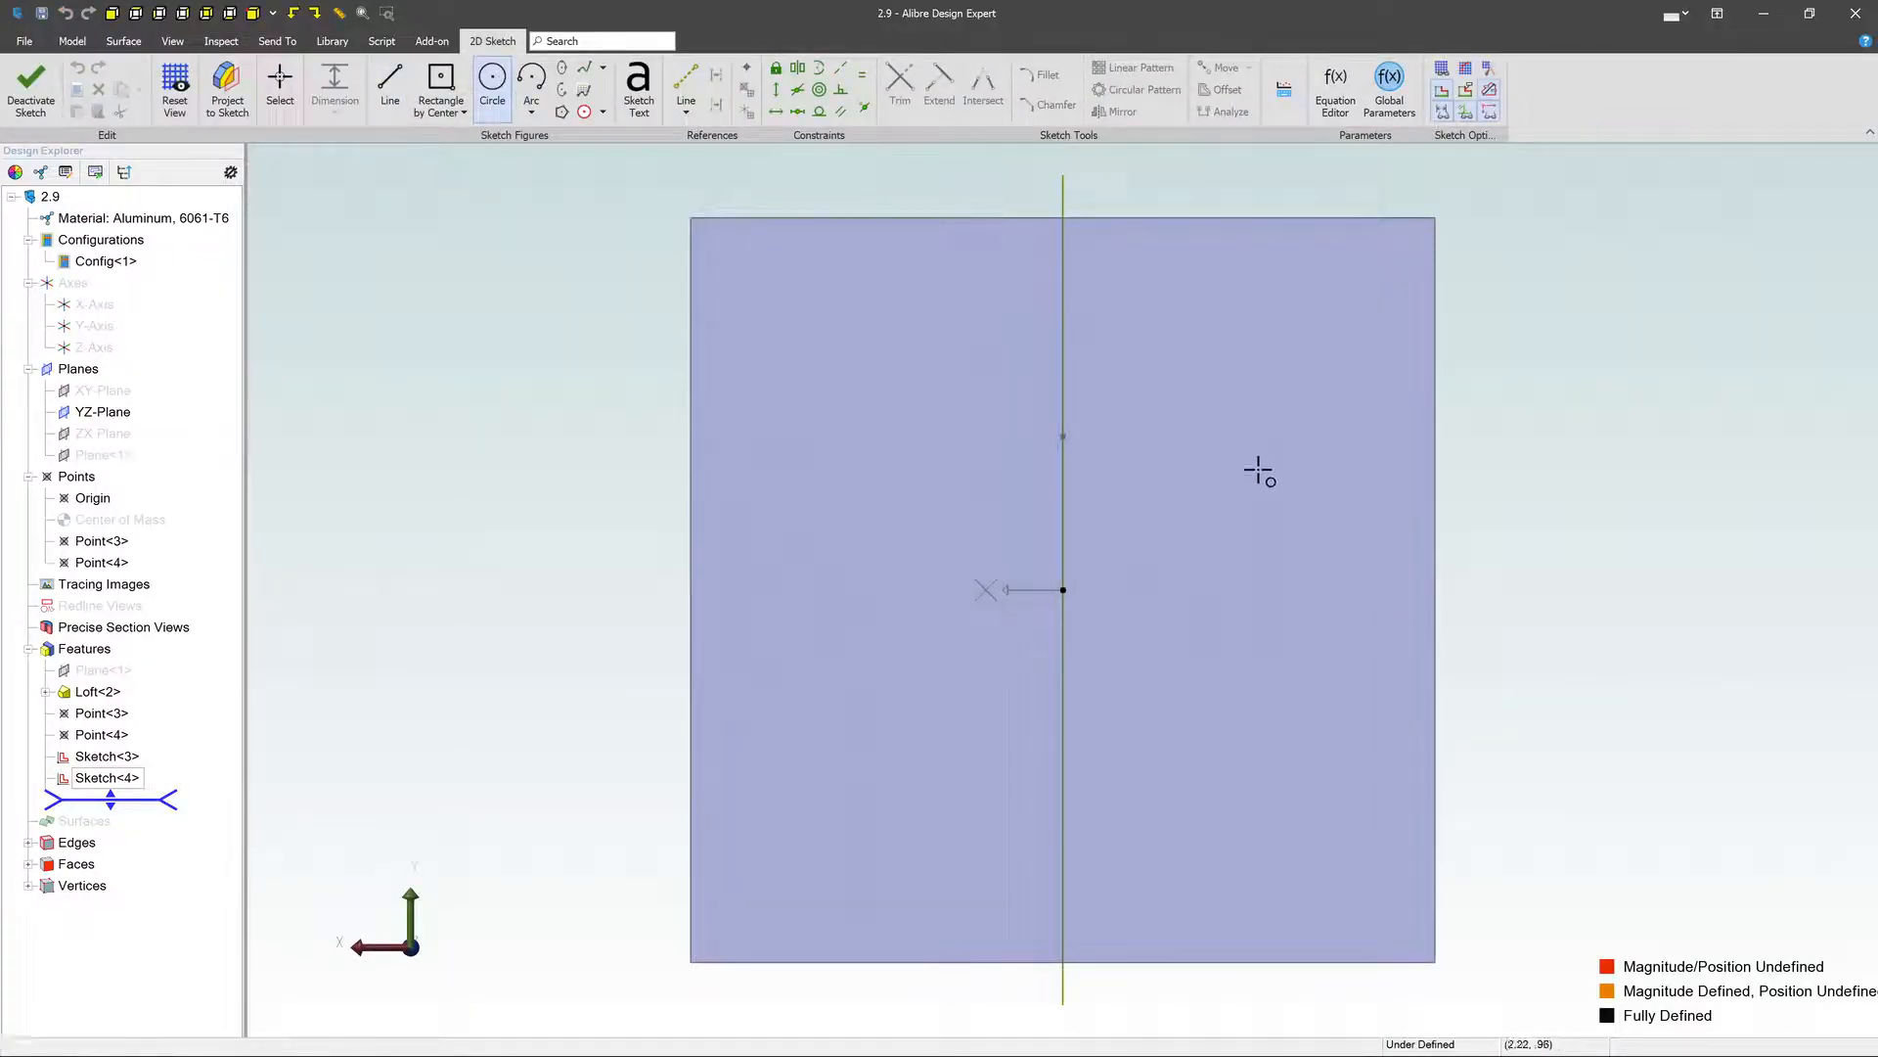
{"action": "left_click", "coordinate": [1133, 441]}
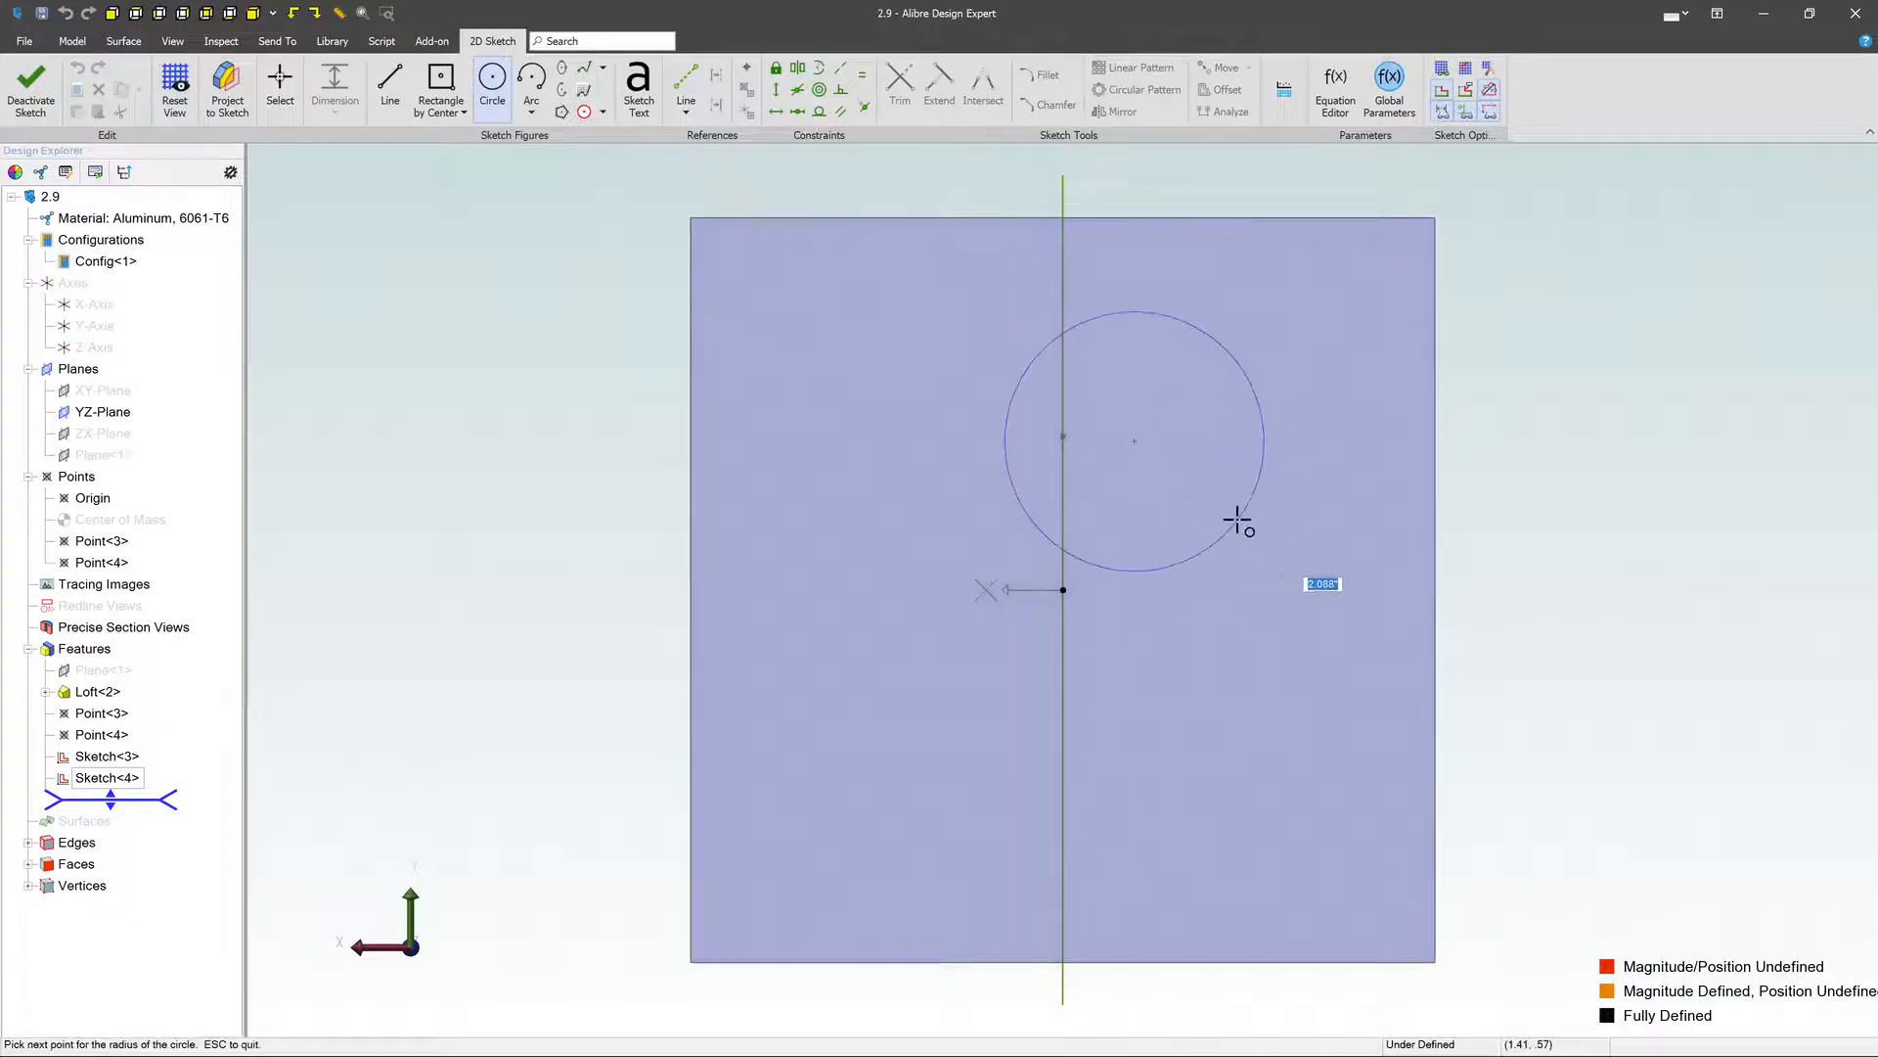
{"action": "left_click", "coordinate": [1237, 521]}
{"action": "key", "text": "Escape"}
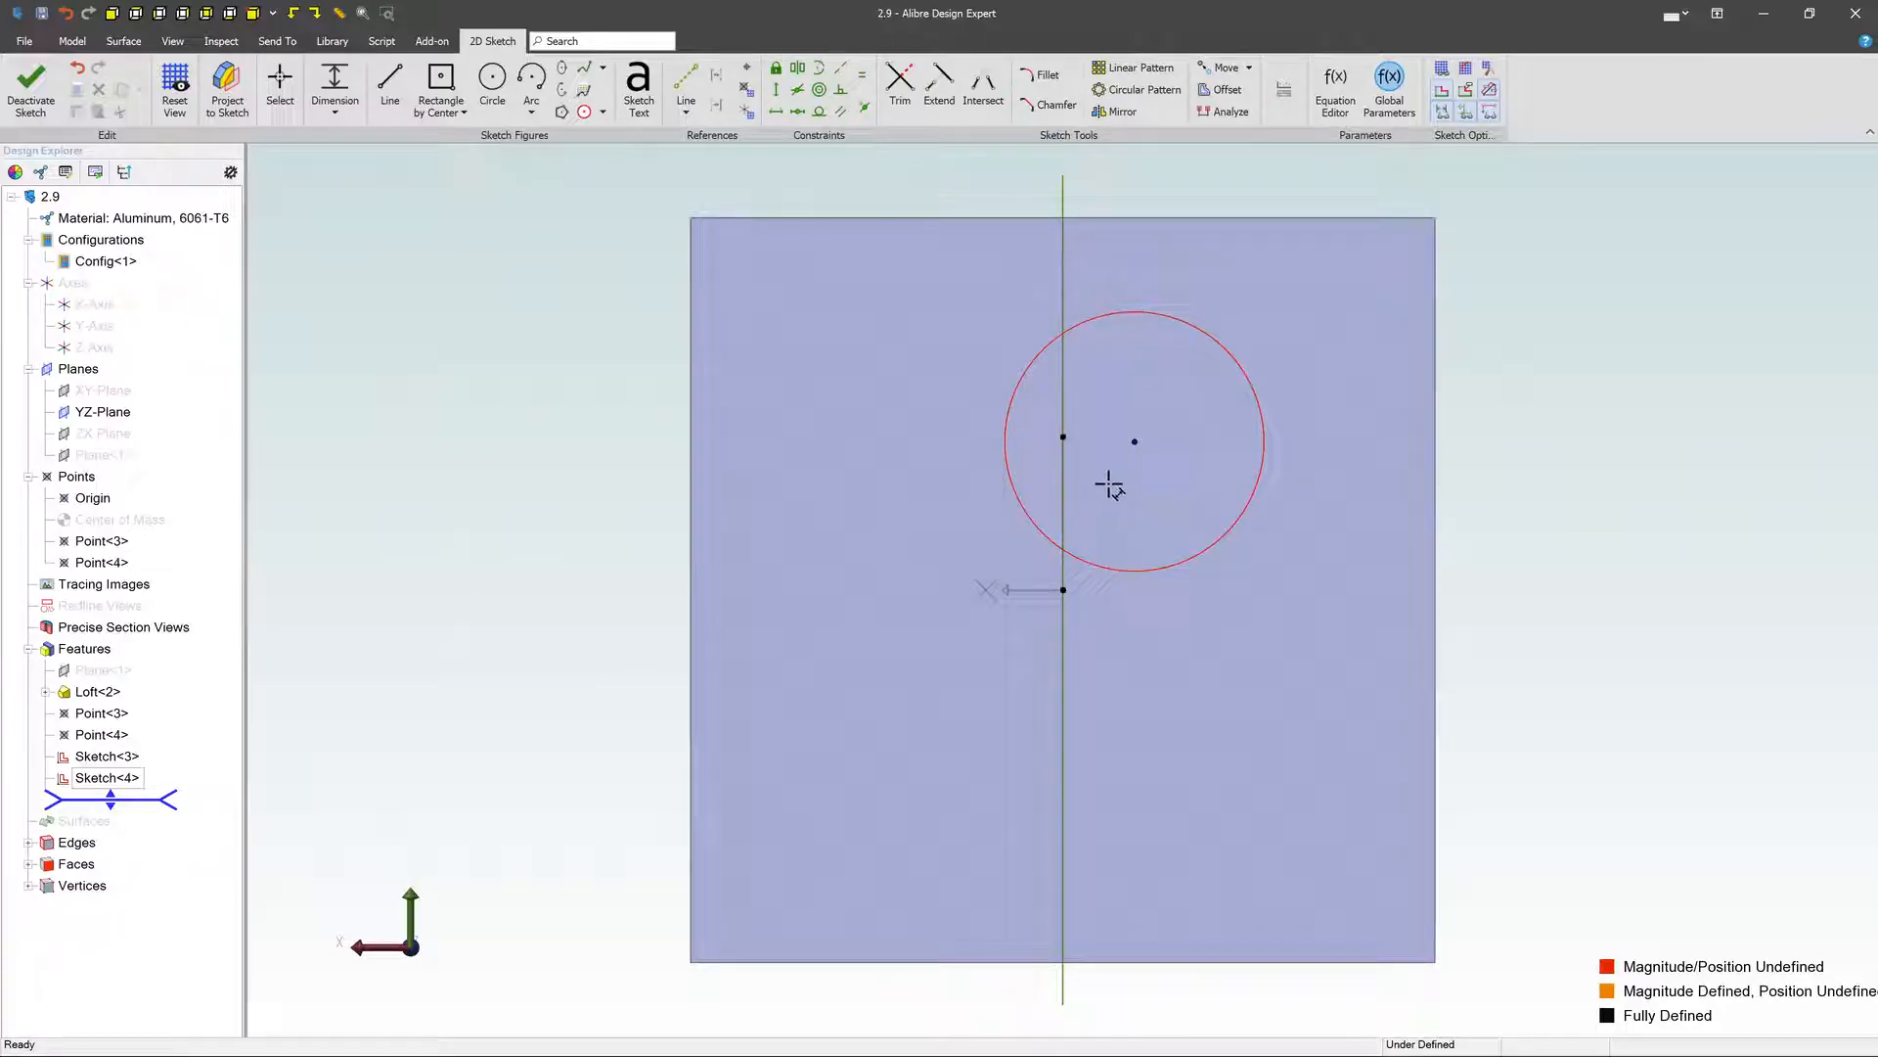
- Dimension the horizontal distance between the circle's center and the path's endpoint to bring that point into the sketch, and delete the dimension
{"action": "left_click", "coordinate": [1064, 439]}
{"action": "left_click", "coordinate": [1108, 490]}
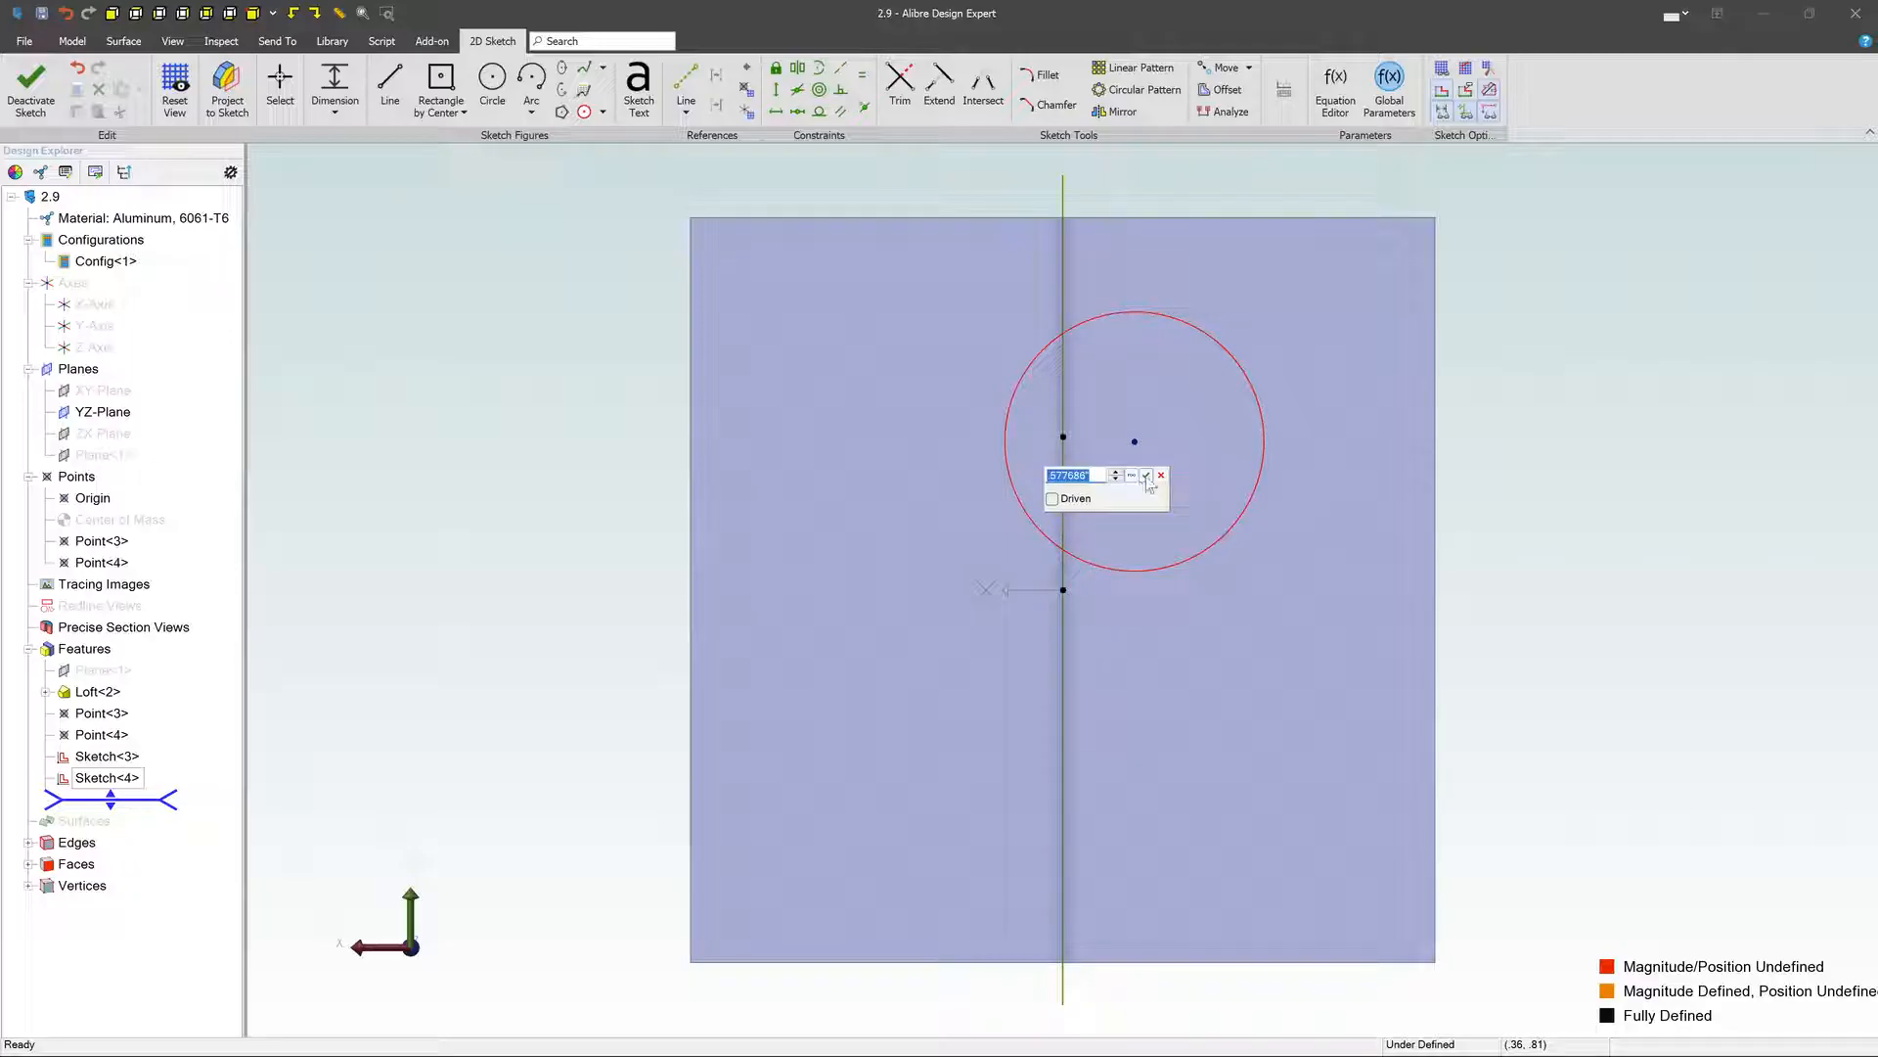
{"action": "left_click", "coordinate": [1147, 477]}
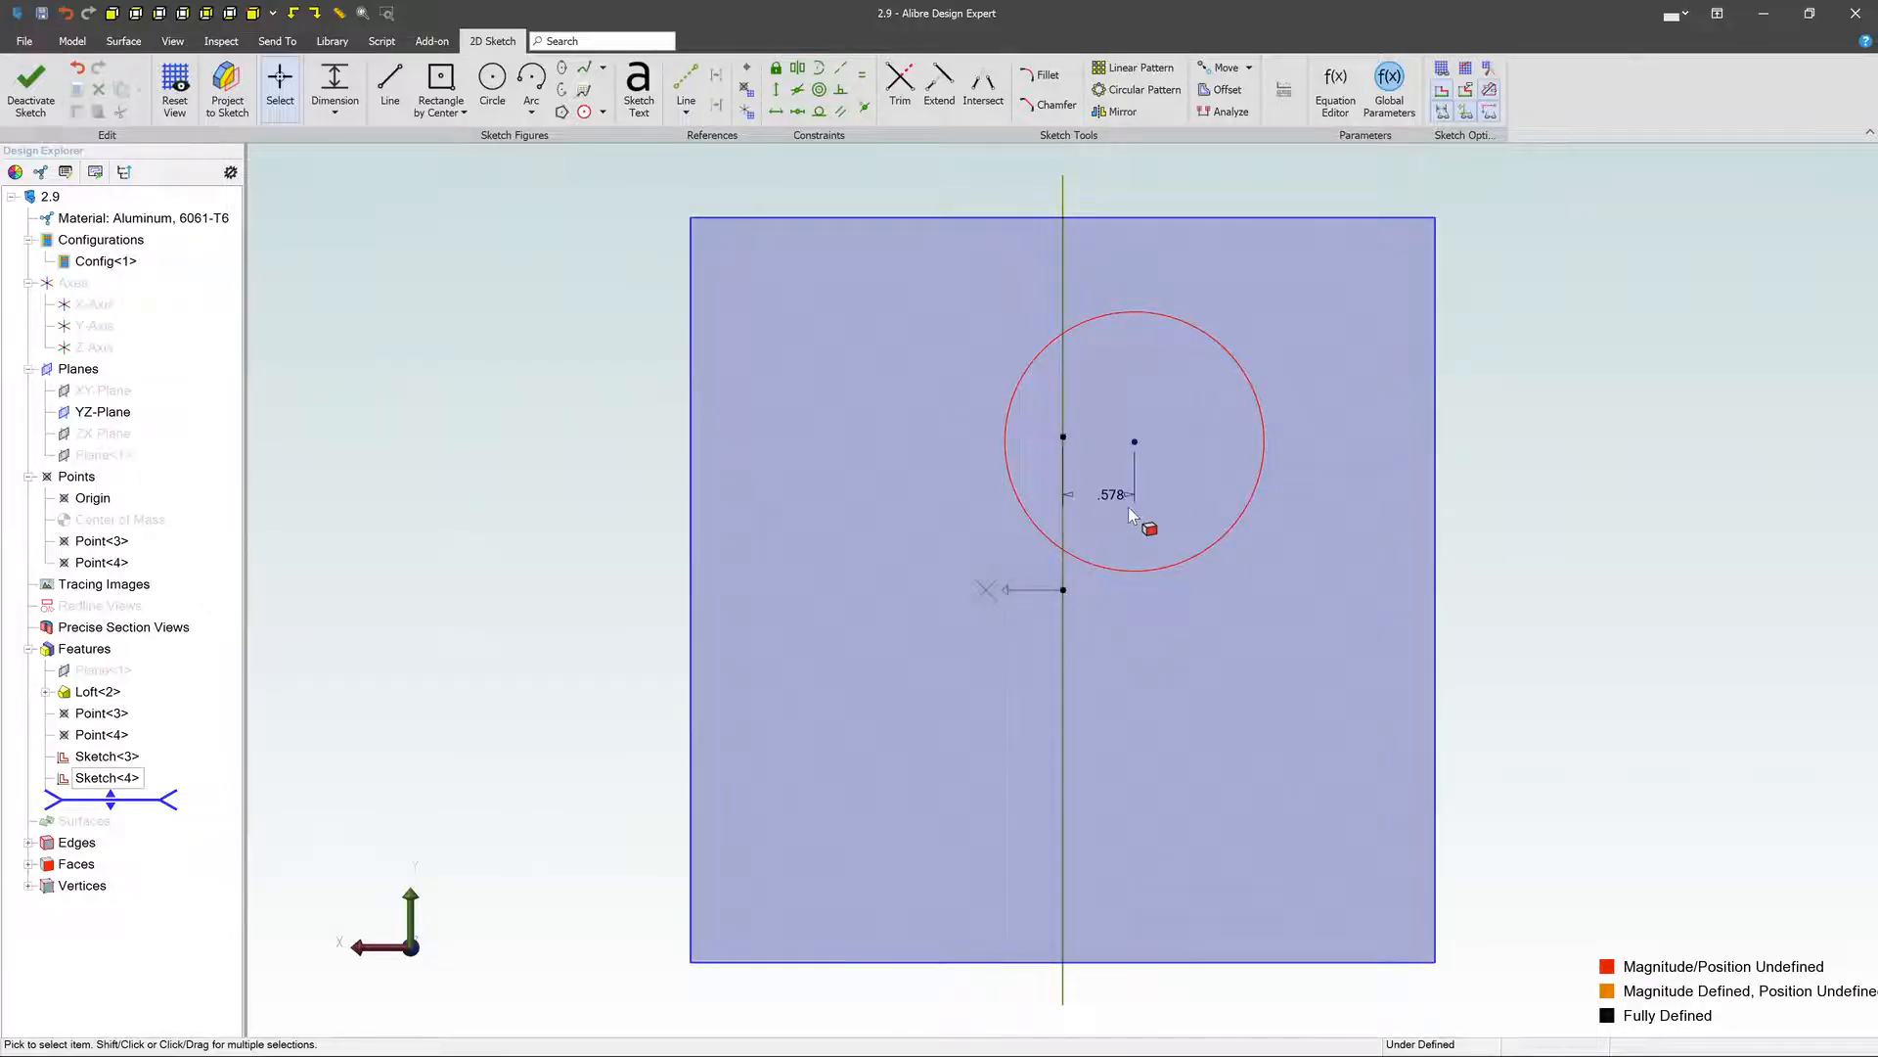
{"action": "key", "text": "Delete"}
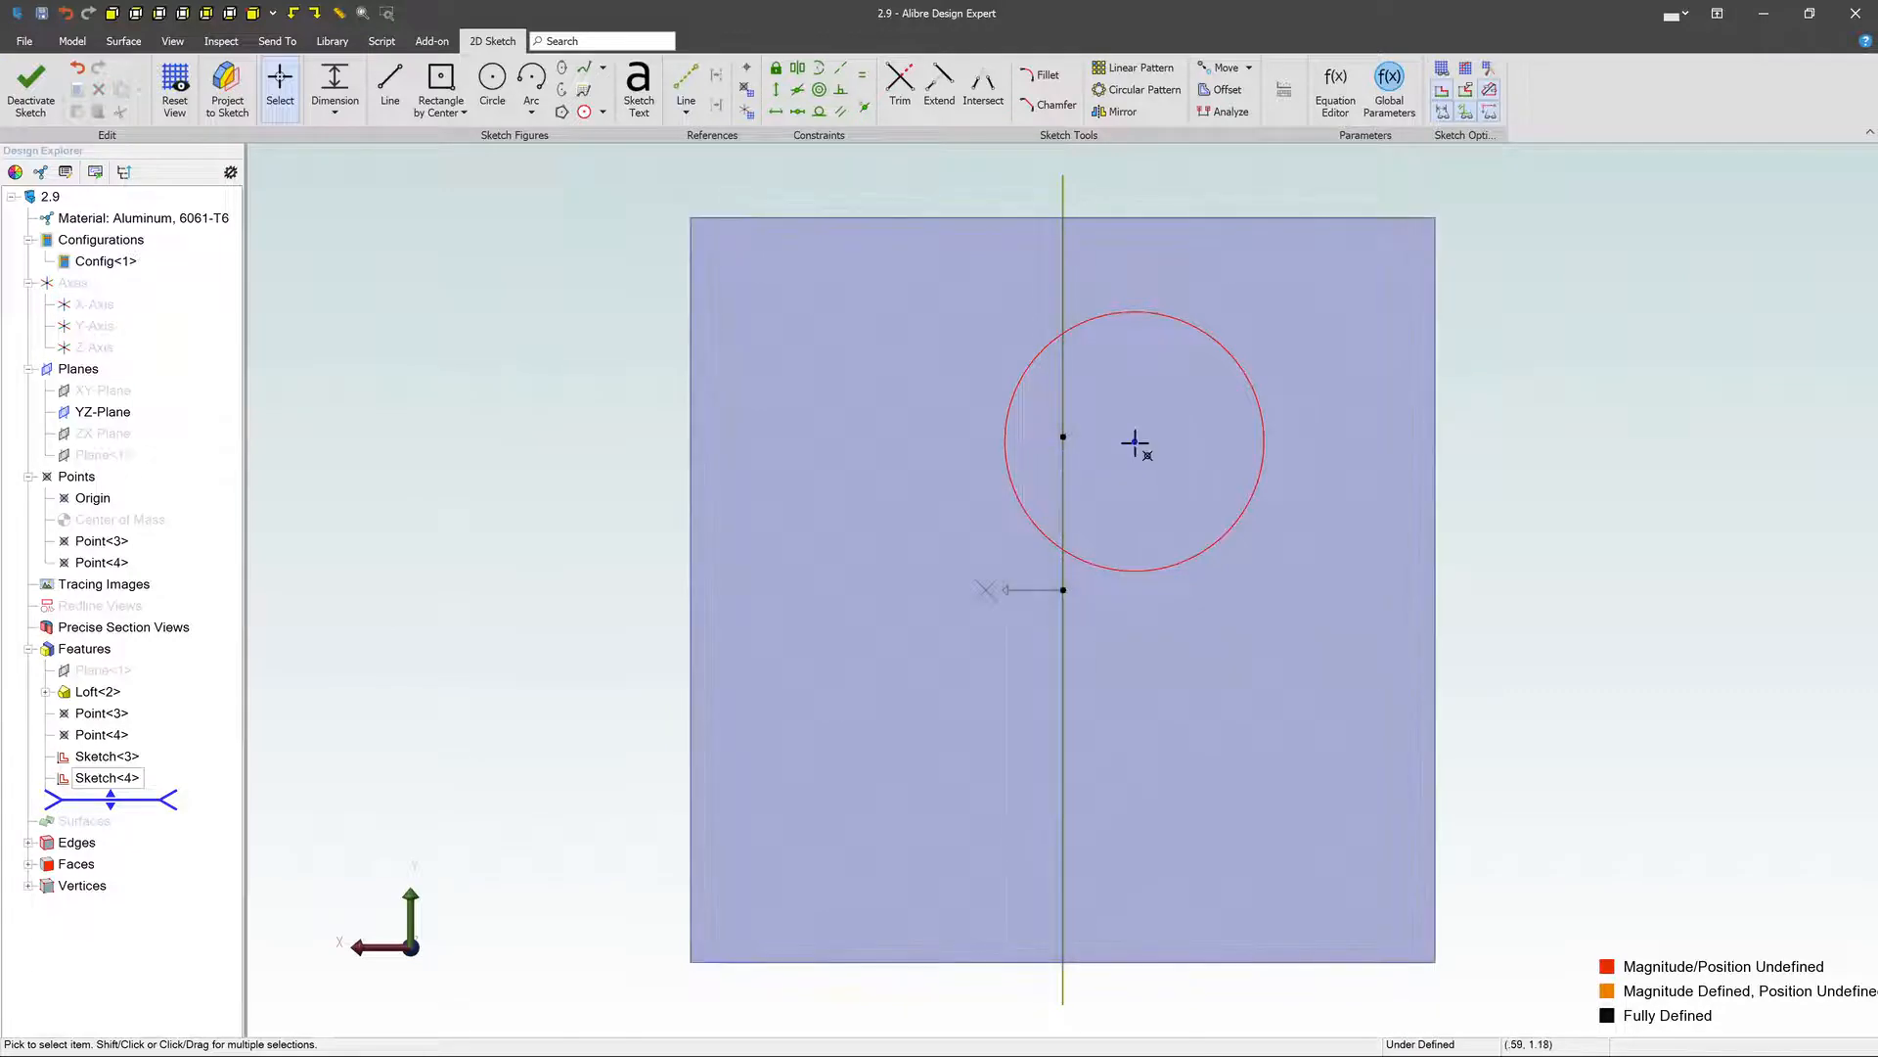
- Move the circle's center onto the path's endpoint, shrink the circle, and exit the sketch
{"action": "left_click_drag", "start_coordinate": [1135, 442], "coordinate": [1063, 438]}
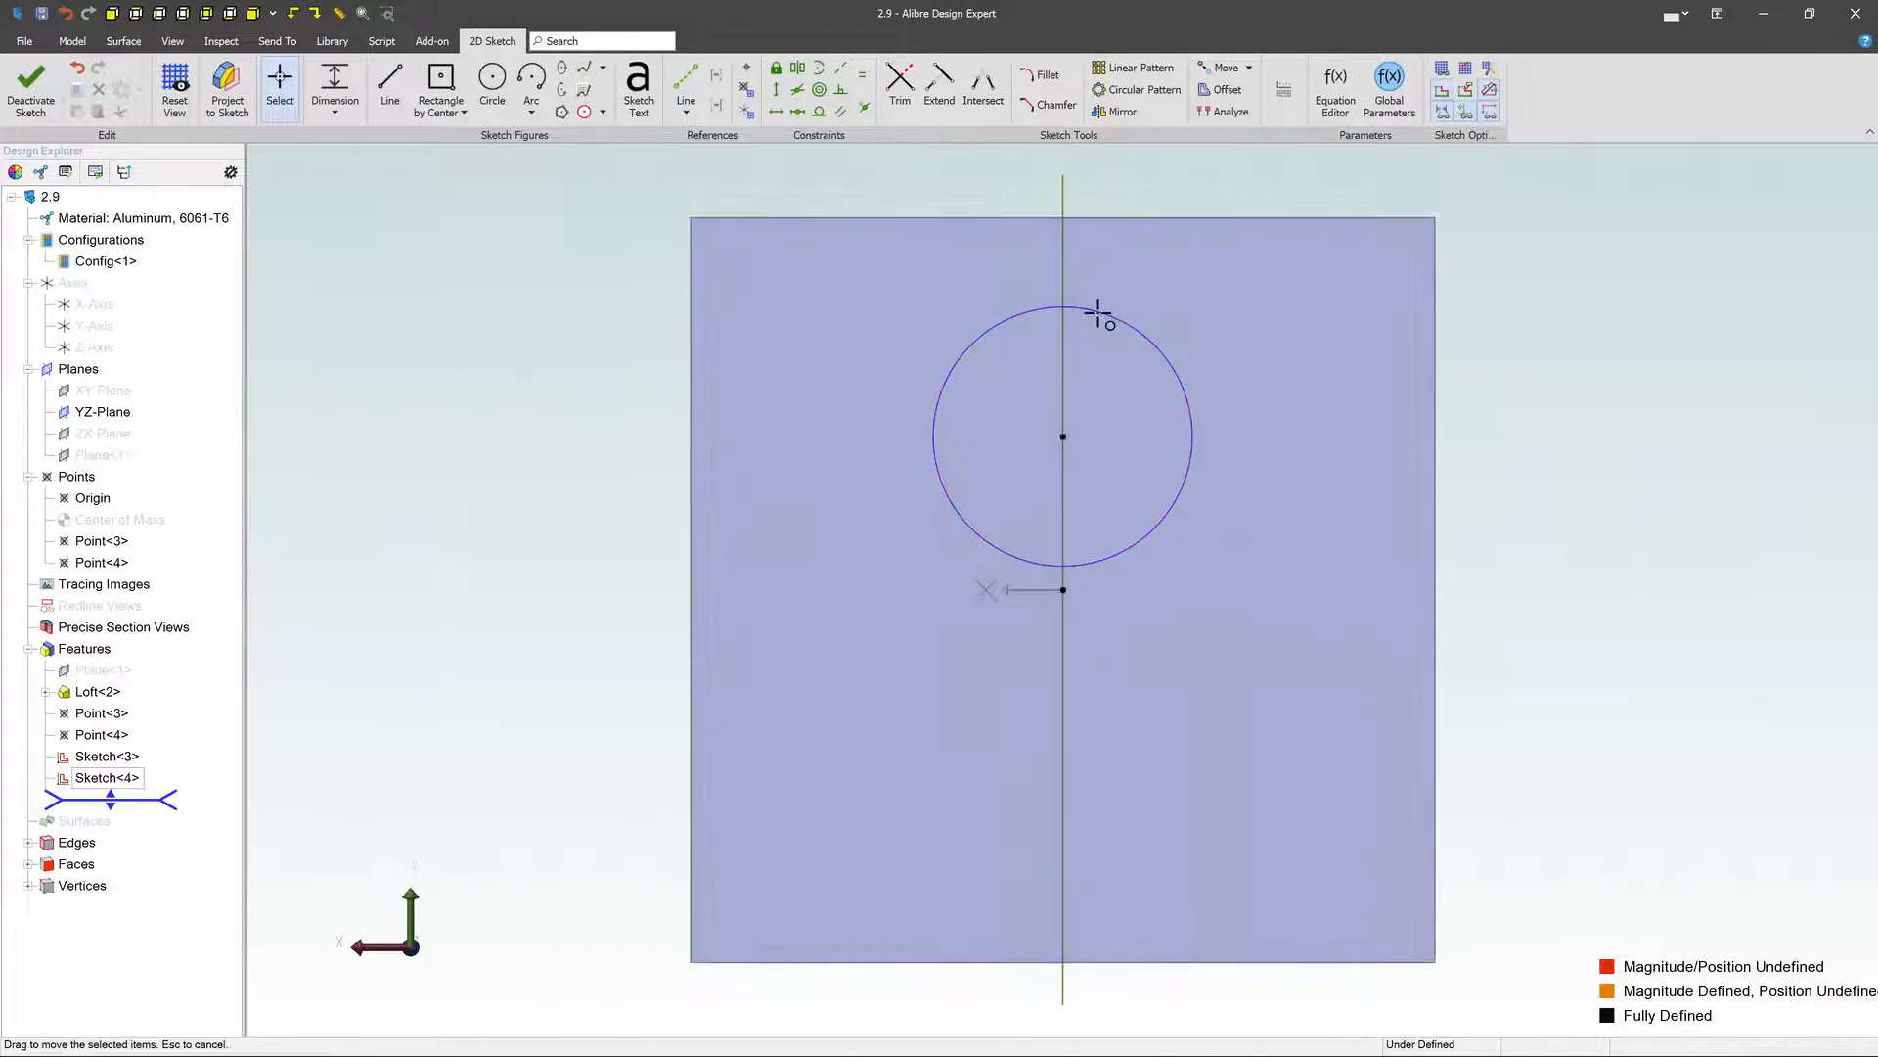
{"action": "left_click_drag", "start_coordinate": [1099, 313], "coordinate": [1132, 362]}
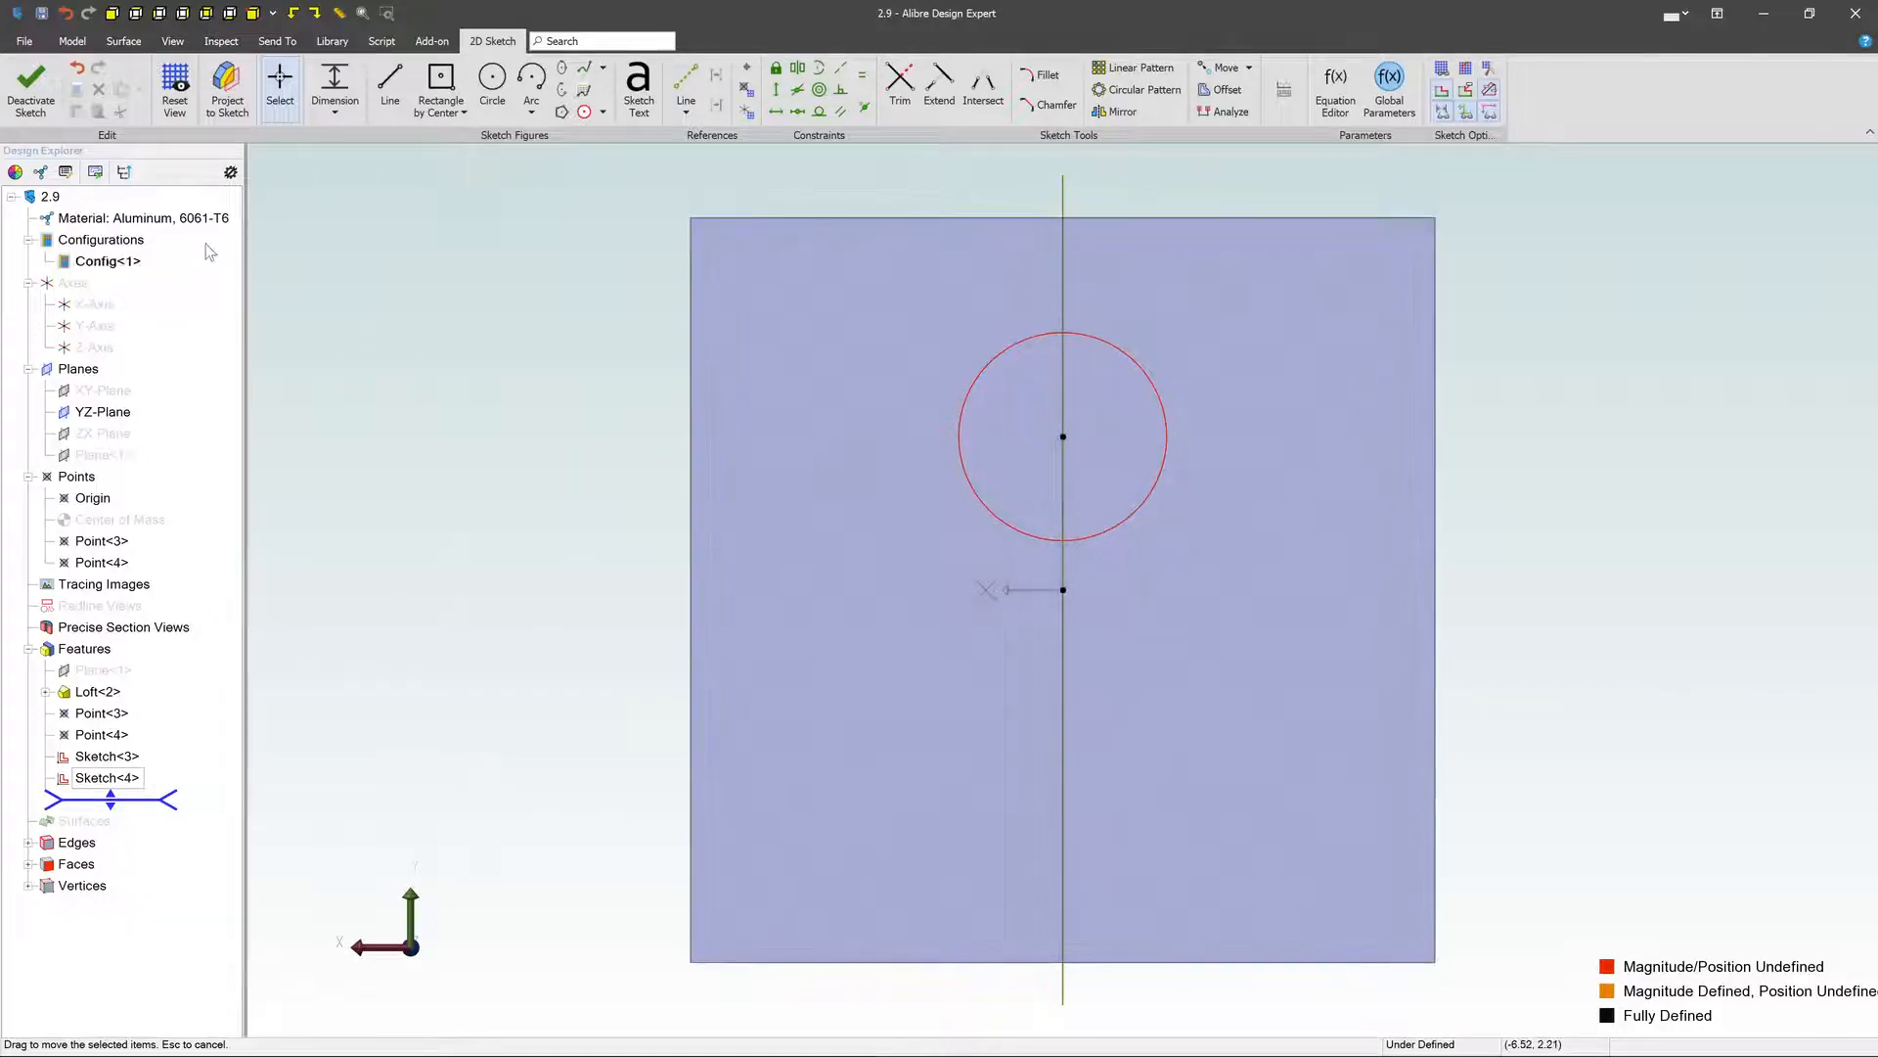
{"action": "left_click", "coordinate": [30, 86]}
- Examine the path sketch and the rectangle and circle profile sketches at its two ends
{"action": "scroll", "coordinate": [1370, 607], "scroll_direction": "up", "scroll_amount": 2}
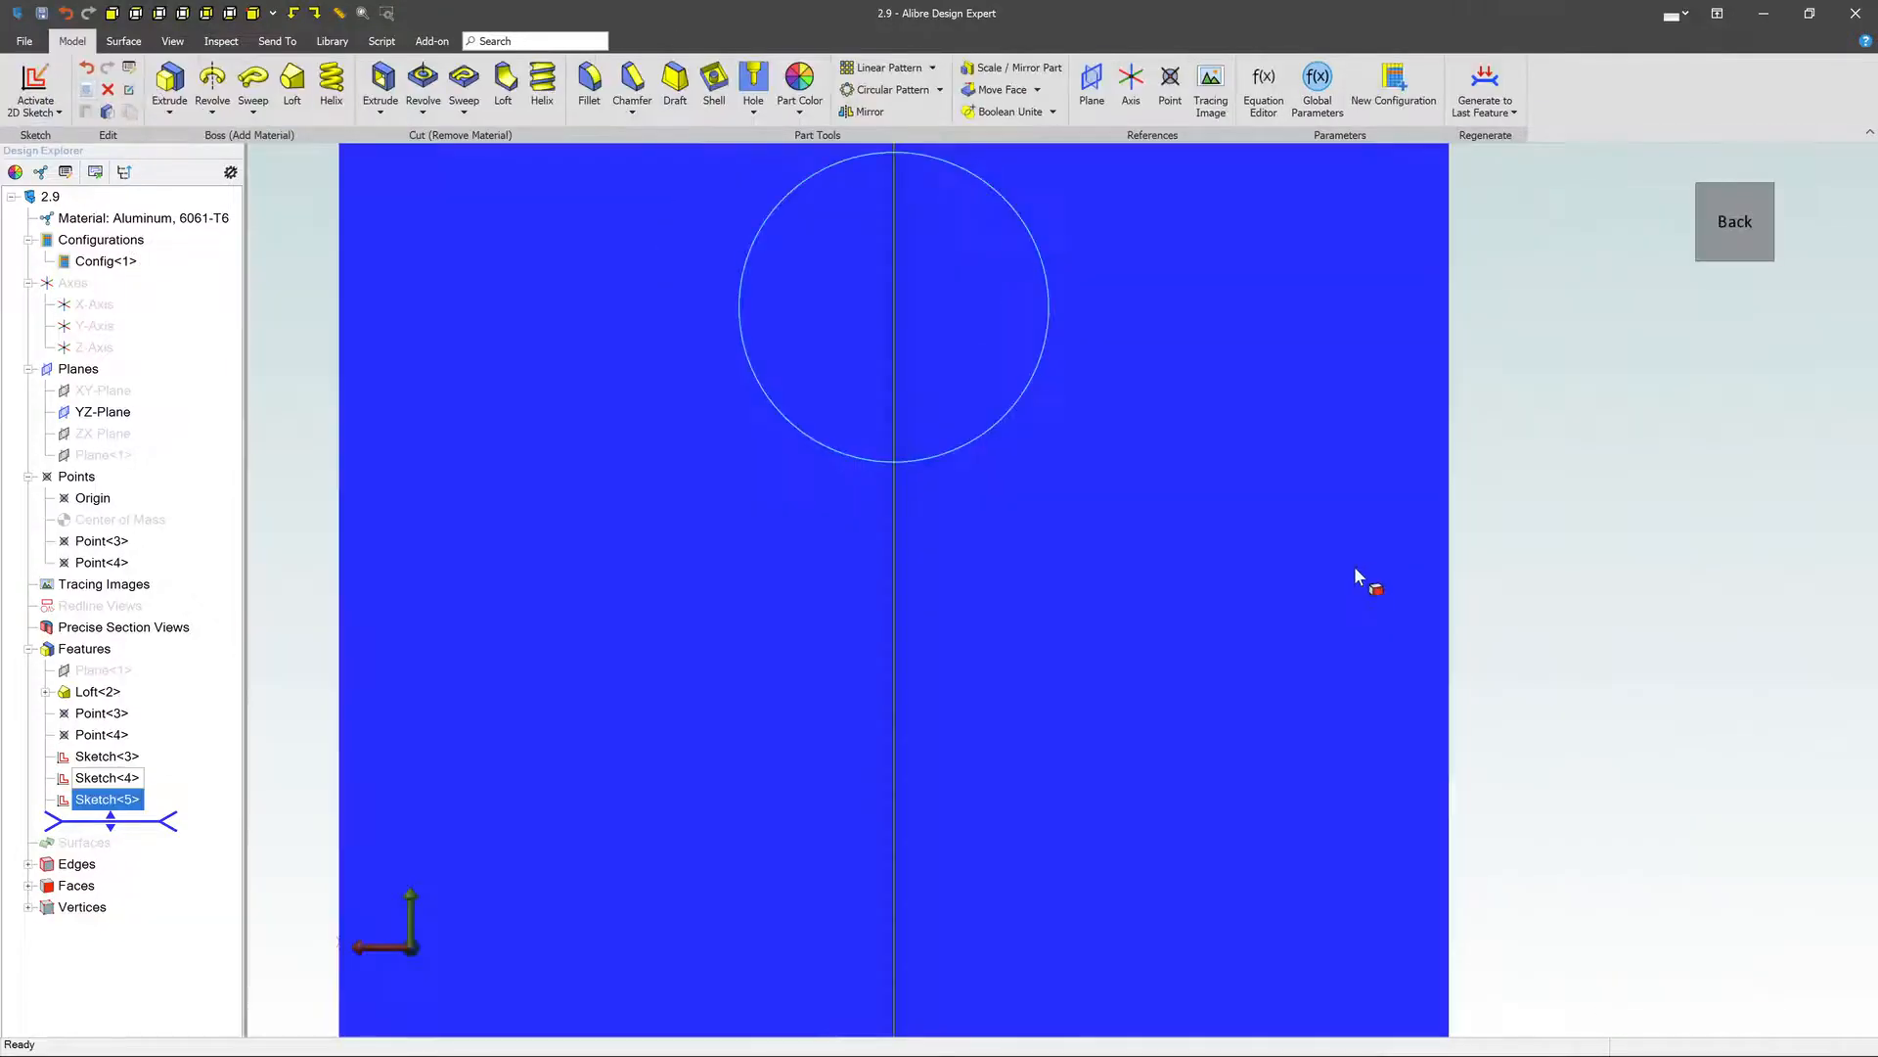
{"action": "scroll", "coordinate": [1379, 509], "scroll_direction": "down", "scroll_amount": 5}
{"action": "middle_click_drag", "start_coordinate": [1449, 351], "coordinate": [1523, 408]}
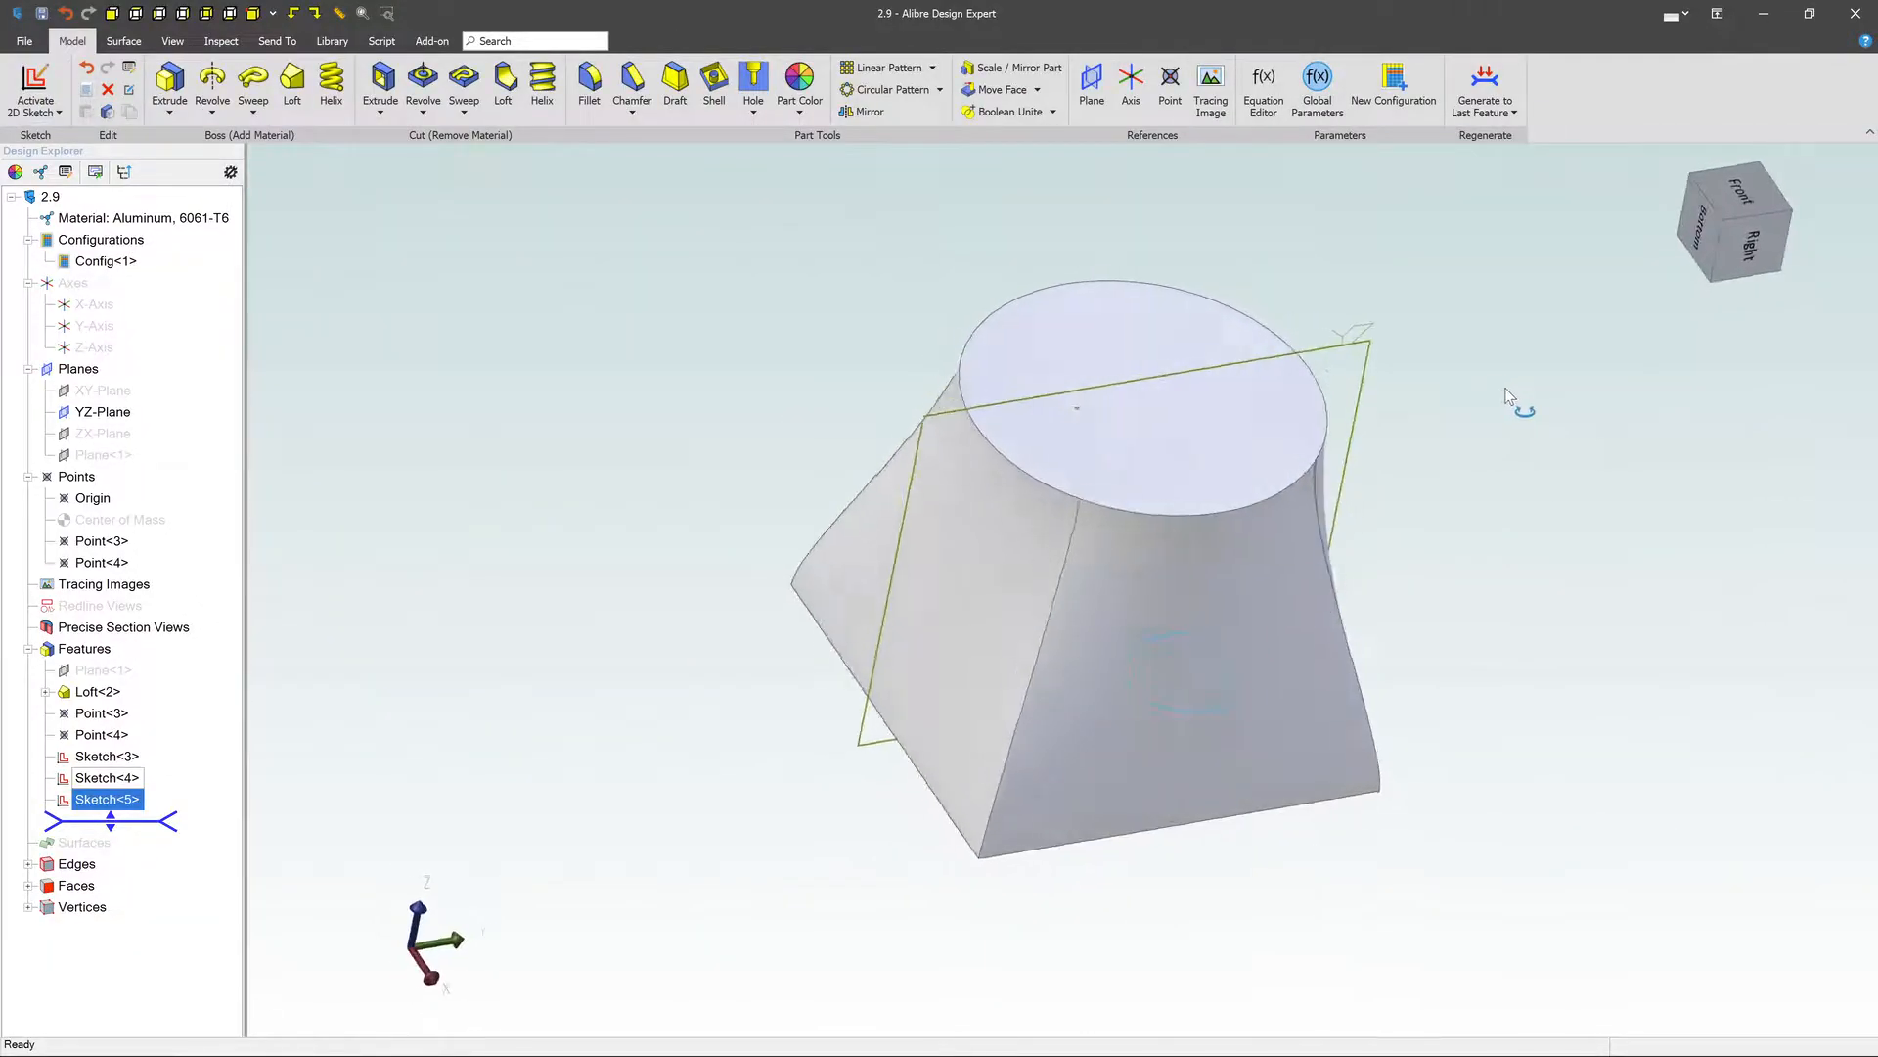
{"action": "left_click", "coordinate": [113, 757]}
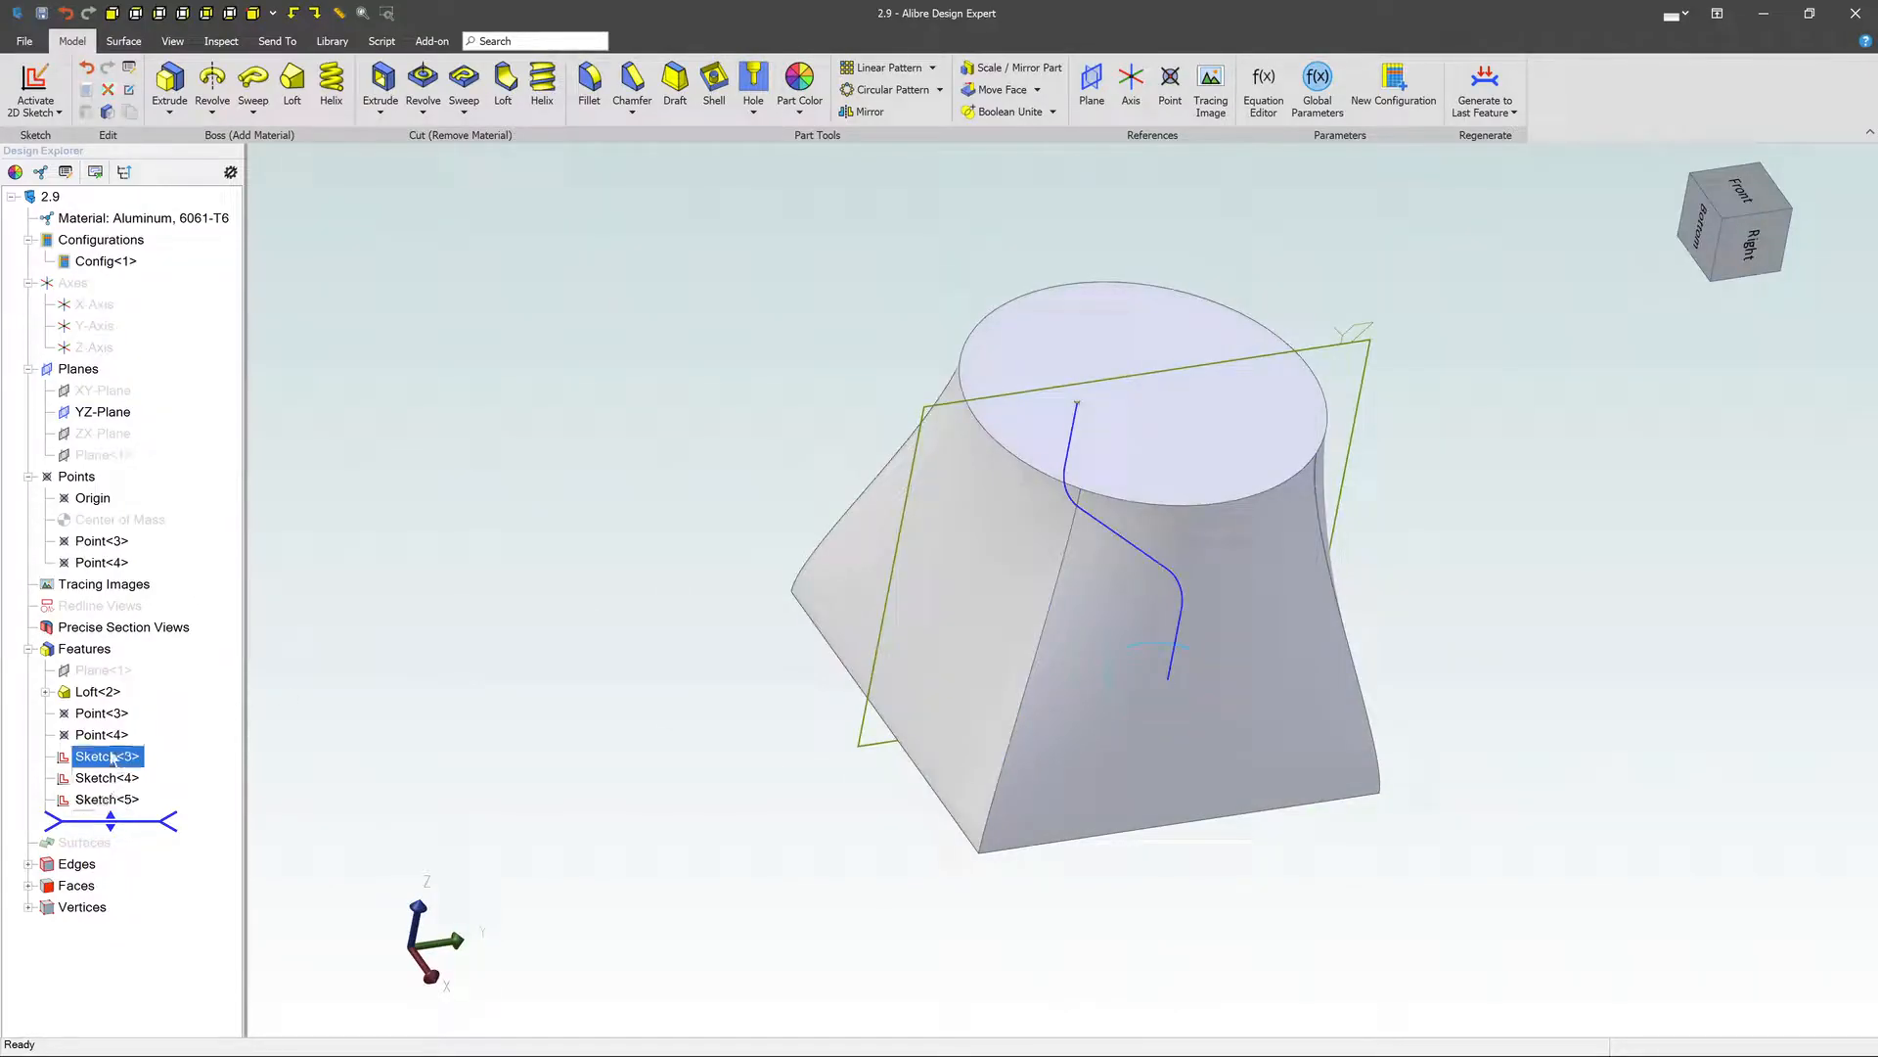
{"action": "left_click", "coordinate": [102, 777]}
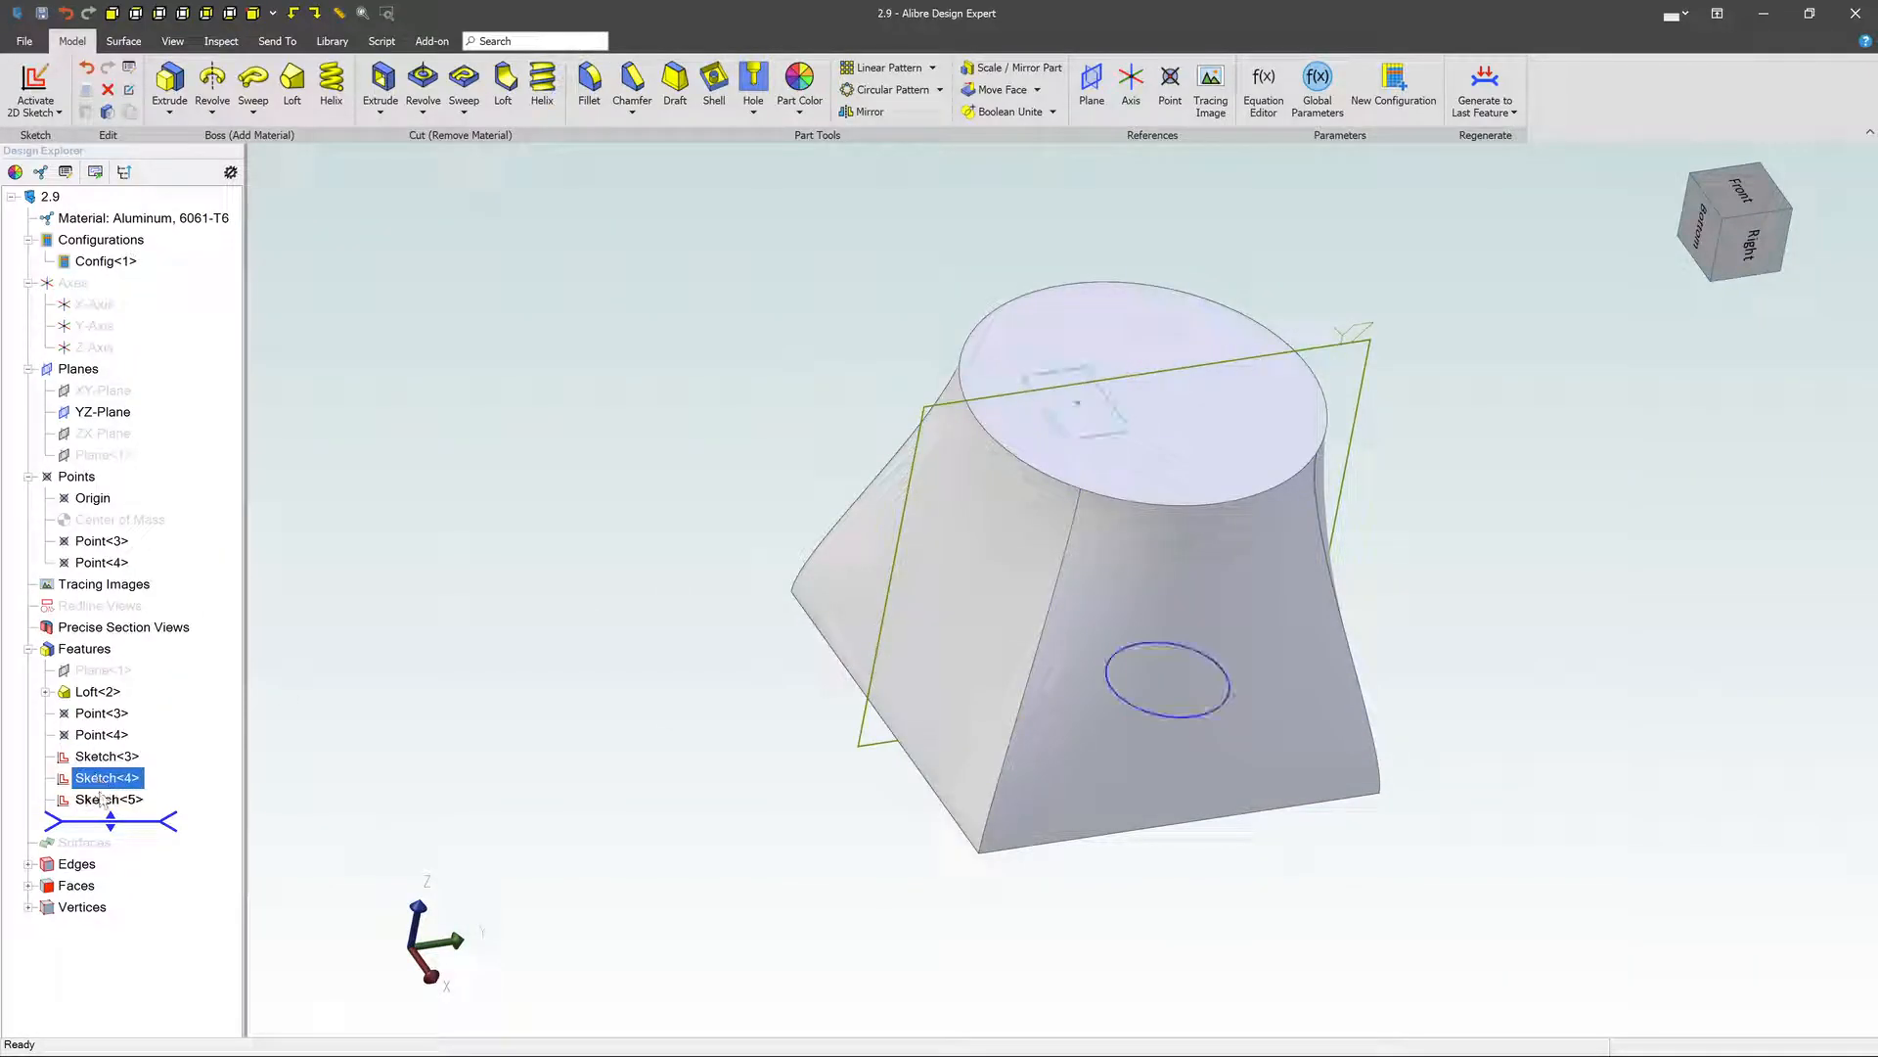
{"action": "left_click", "coordinate": [106, 799]}
{"action": "left_click", "coordinate": [426, 697]}
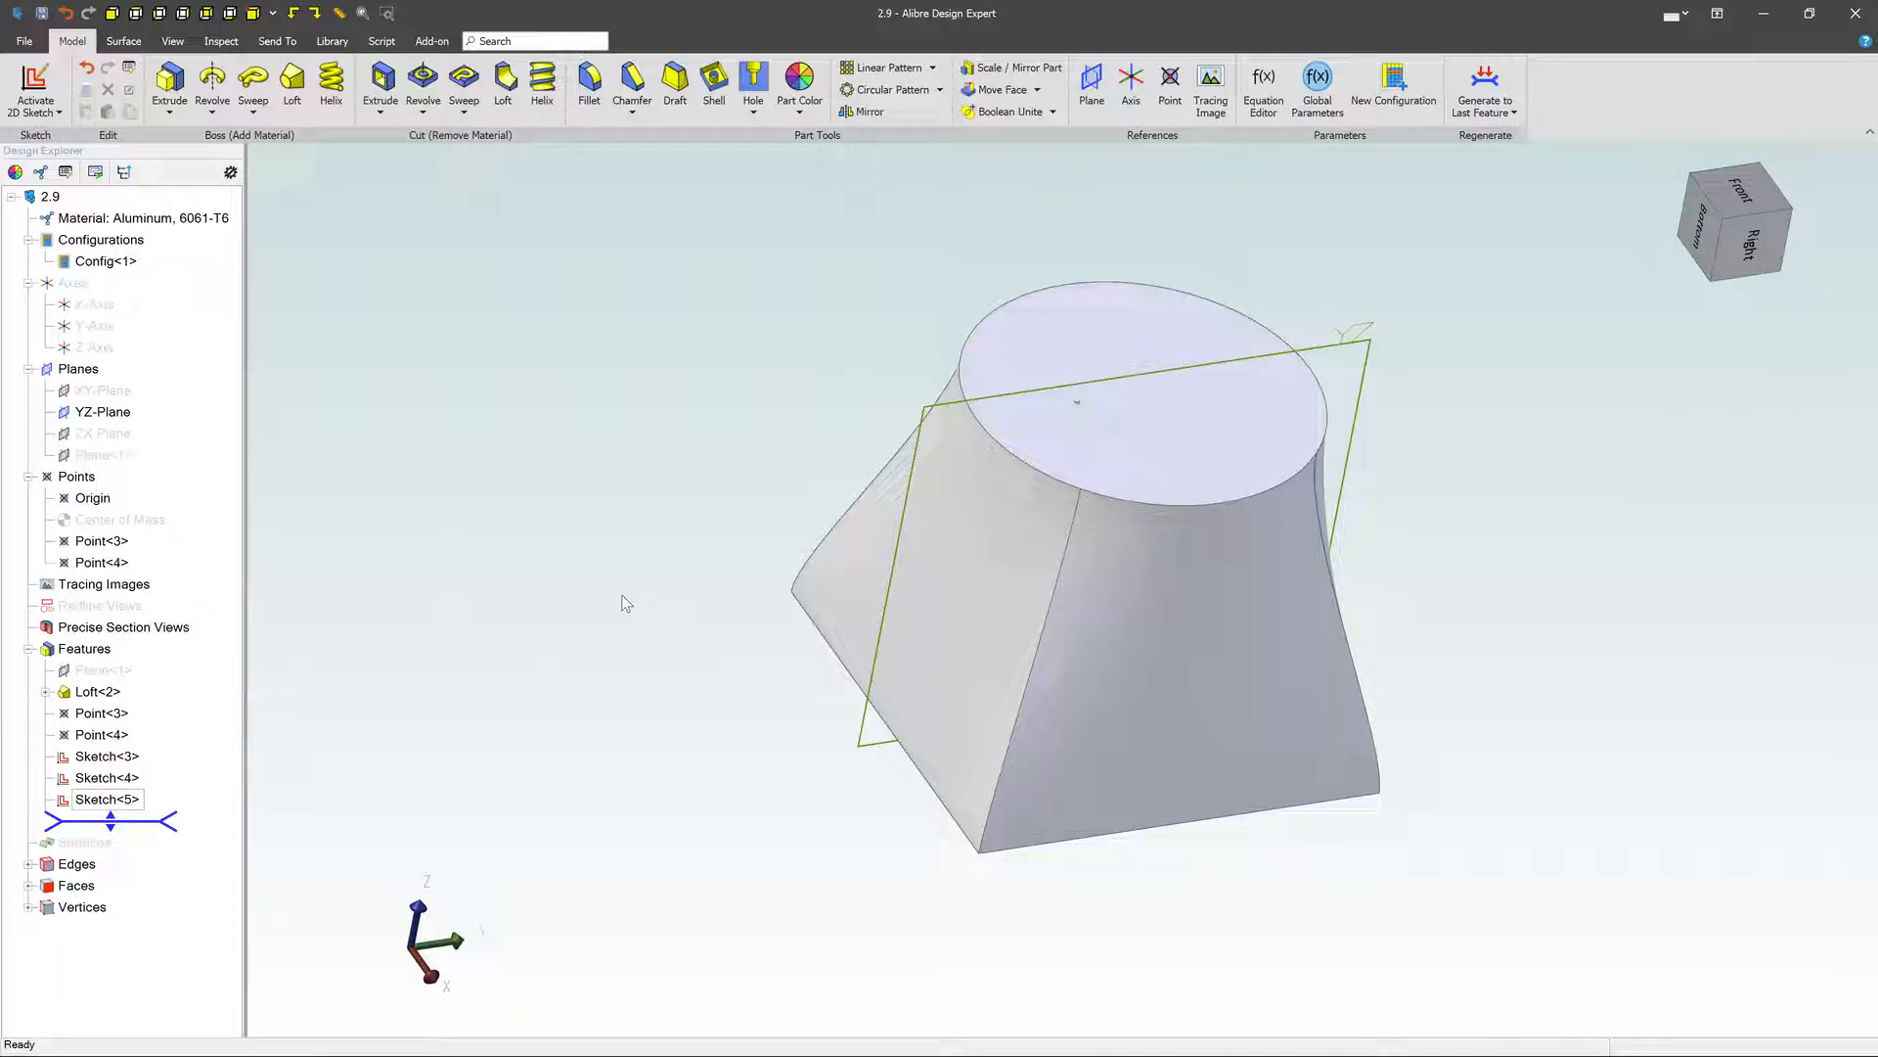
- Start a loft cut with the rectangle Sketch<4> and the circle Sketch<5> as its cross sections
{"action": "left_click", "coordinate": [505, 86]}
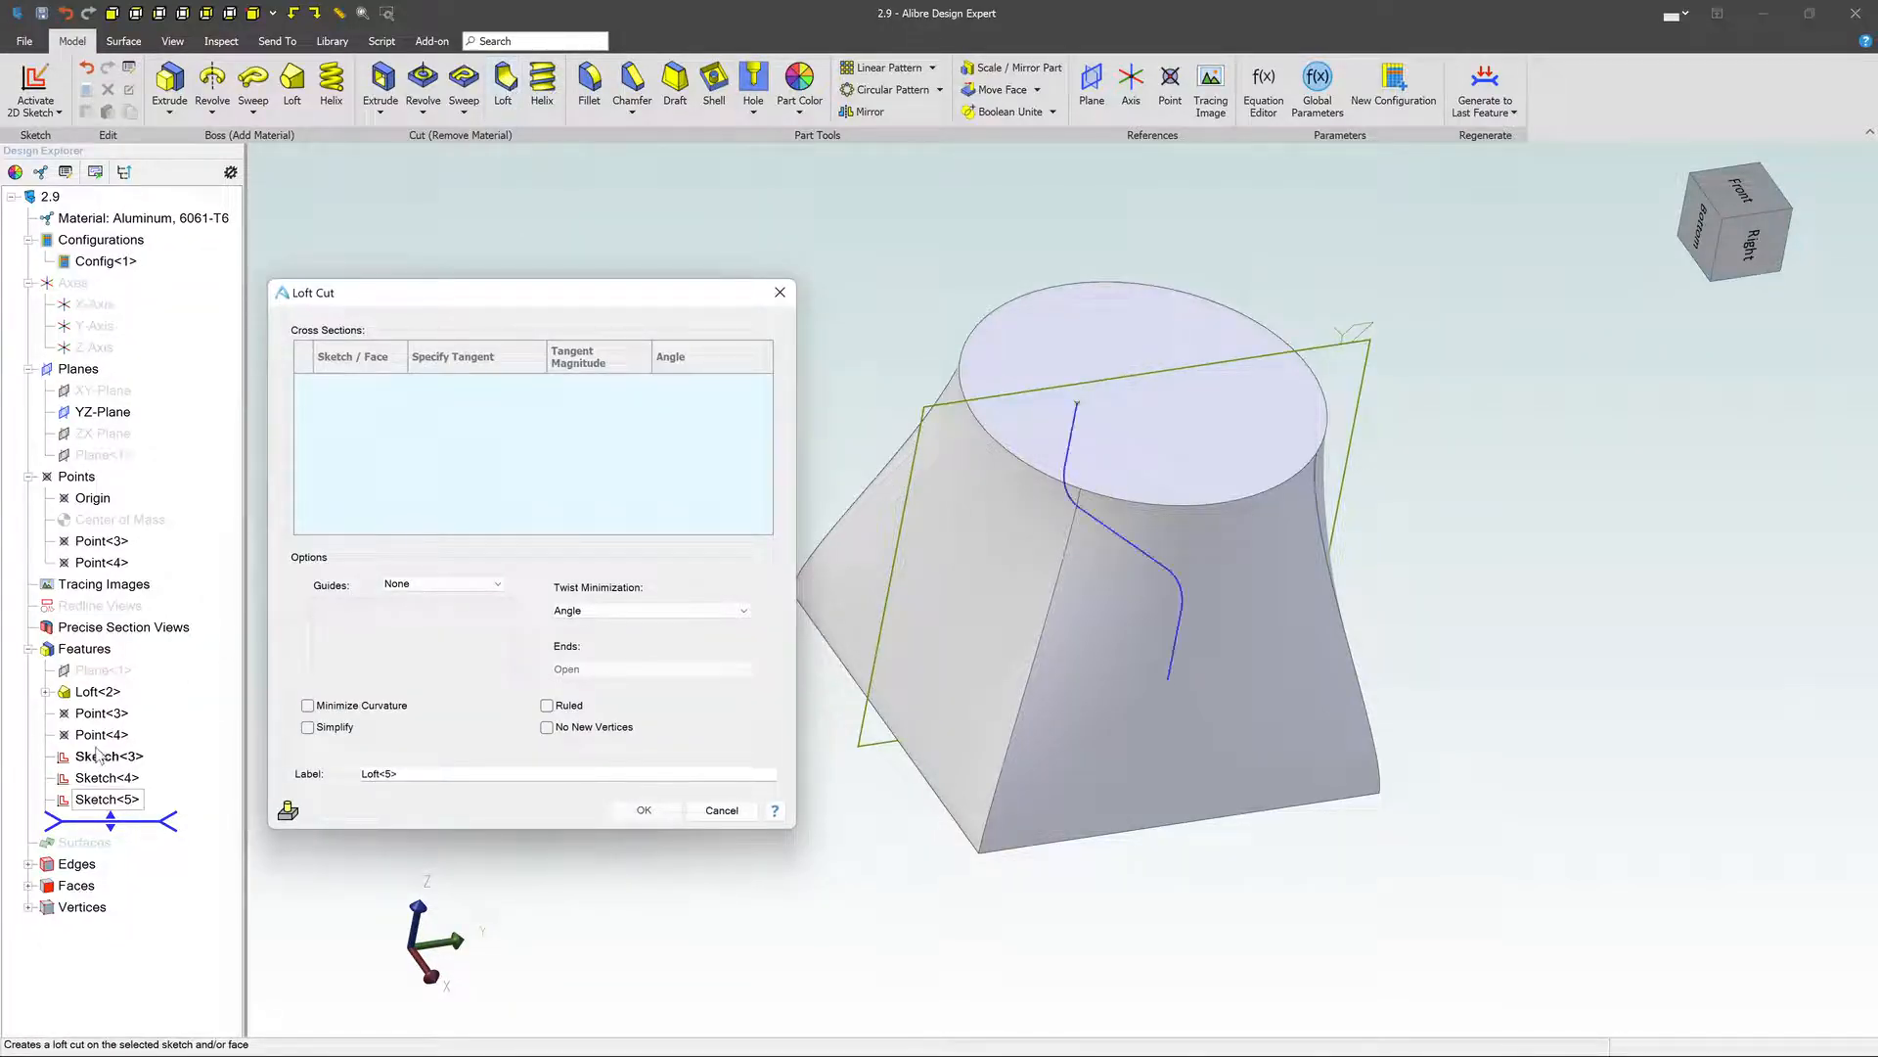
{"action": "left_click", "coordinate": [95, 777]}
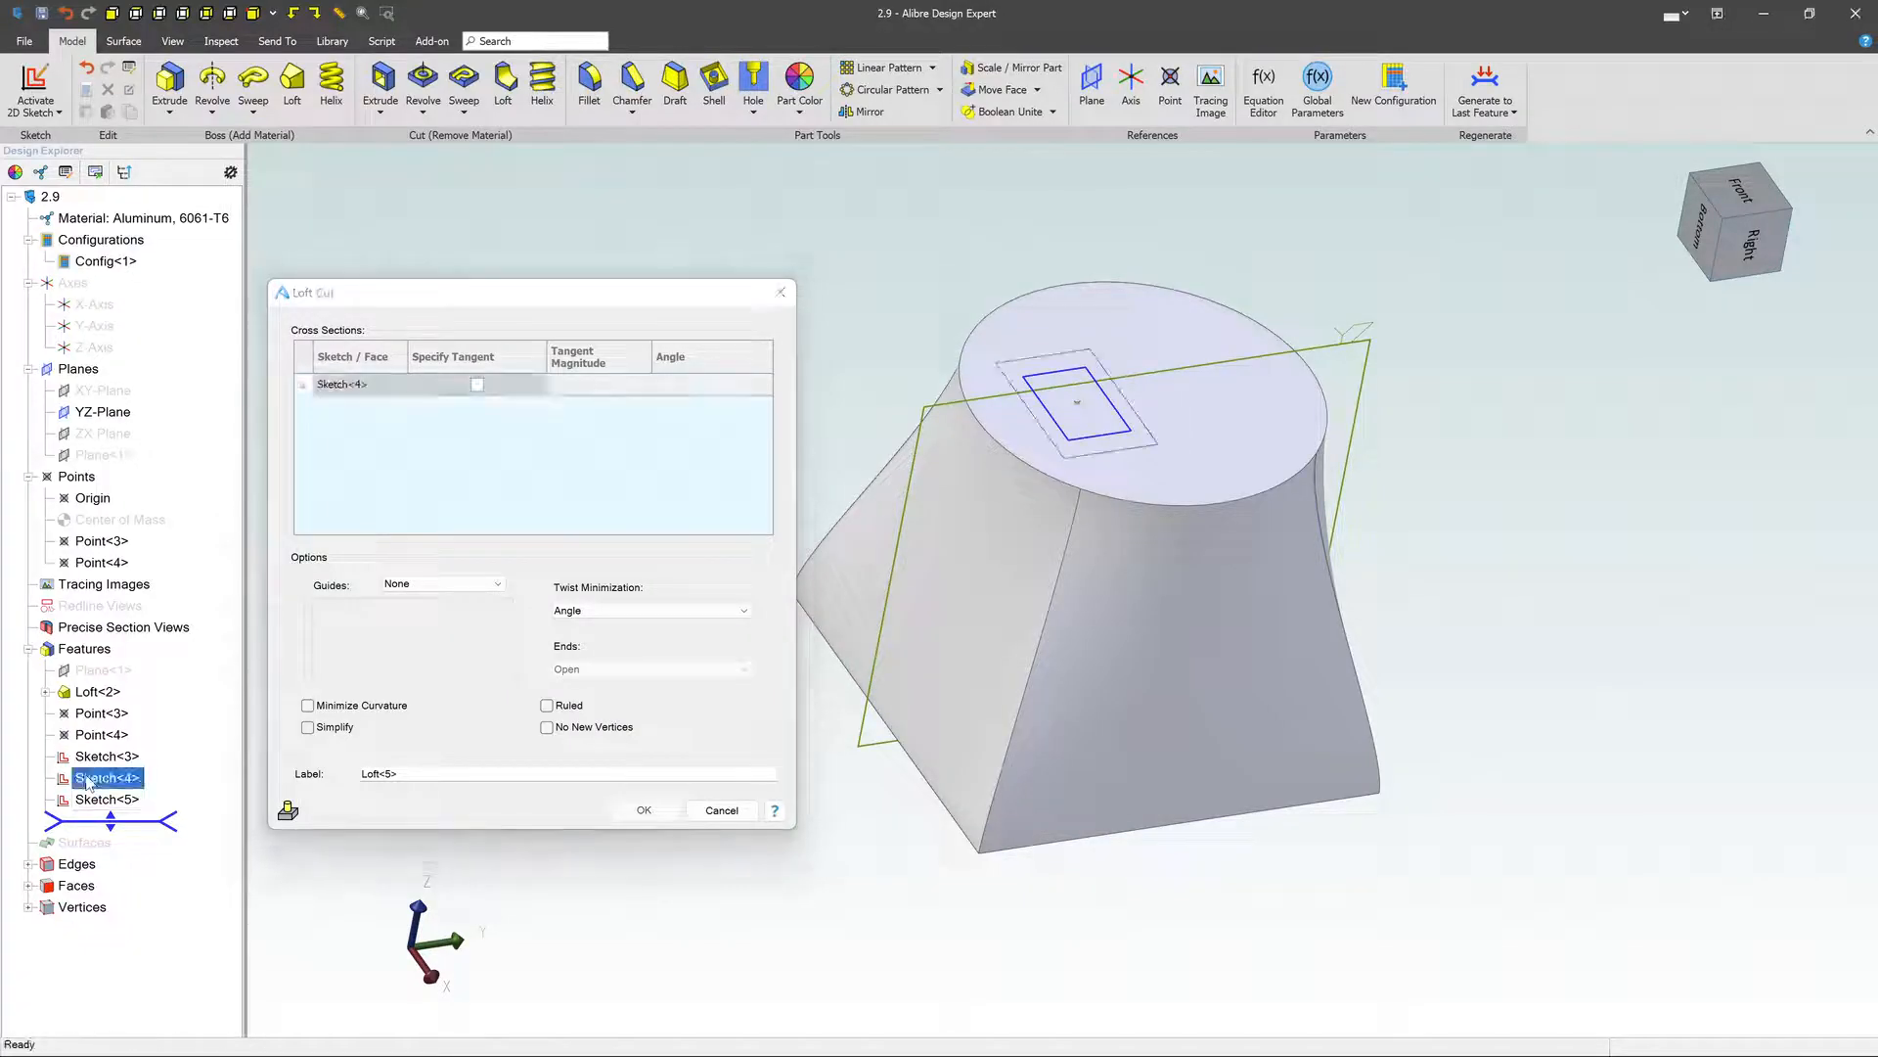
{"action": "left_click", "coordinate": [78, 801]}
{"action": "mouse_move", "coordinate": [1406, 440]}
{"action": "middle_mouse_down"}
{"action": "mouse_move", "coordinate": [1423, 469]}
{"action": "mouse_move", "coordinate": [1412, 452]}
{"action": "middle_mouse_up"}
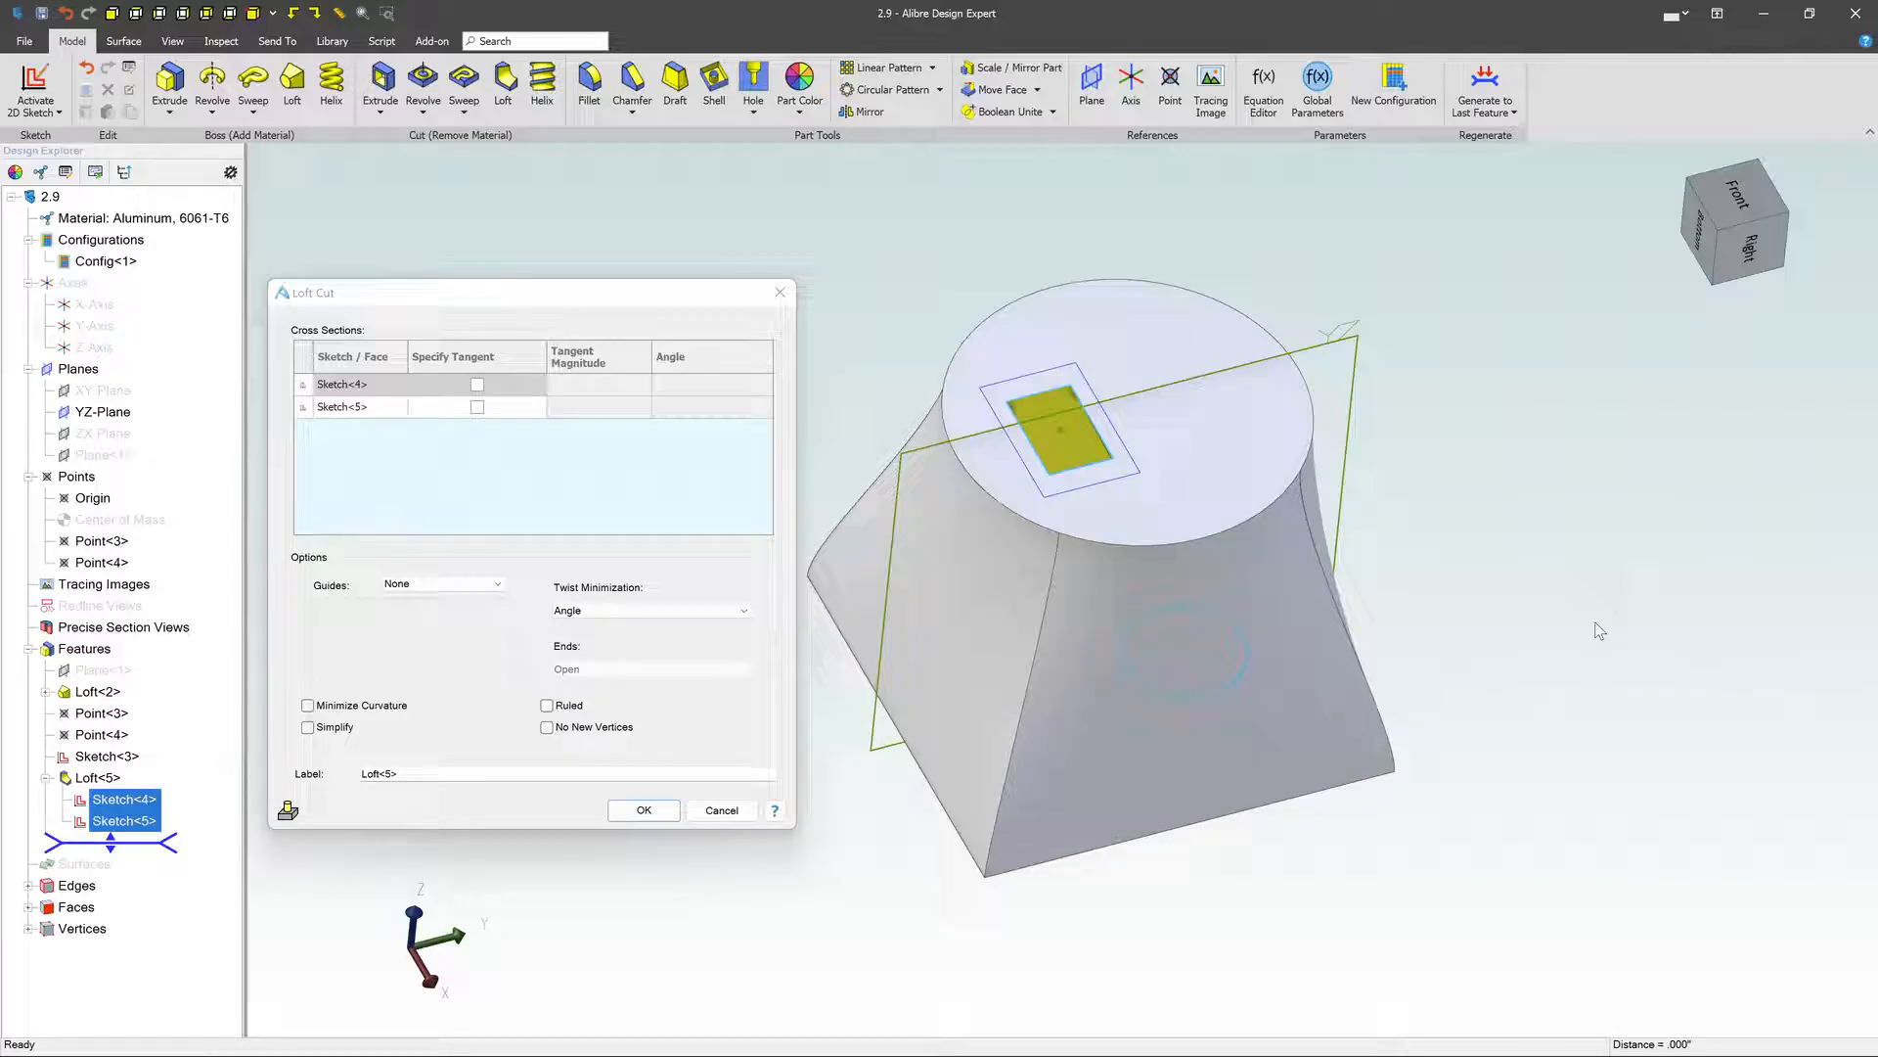
- Guide the loft cut with the curved path Sketch<3> as a Centerline guide, check the preview, and create the cut
{"action": "left_click", "coordinate": [427, 585]}
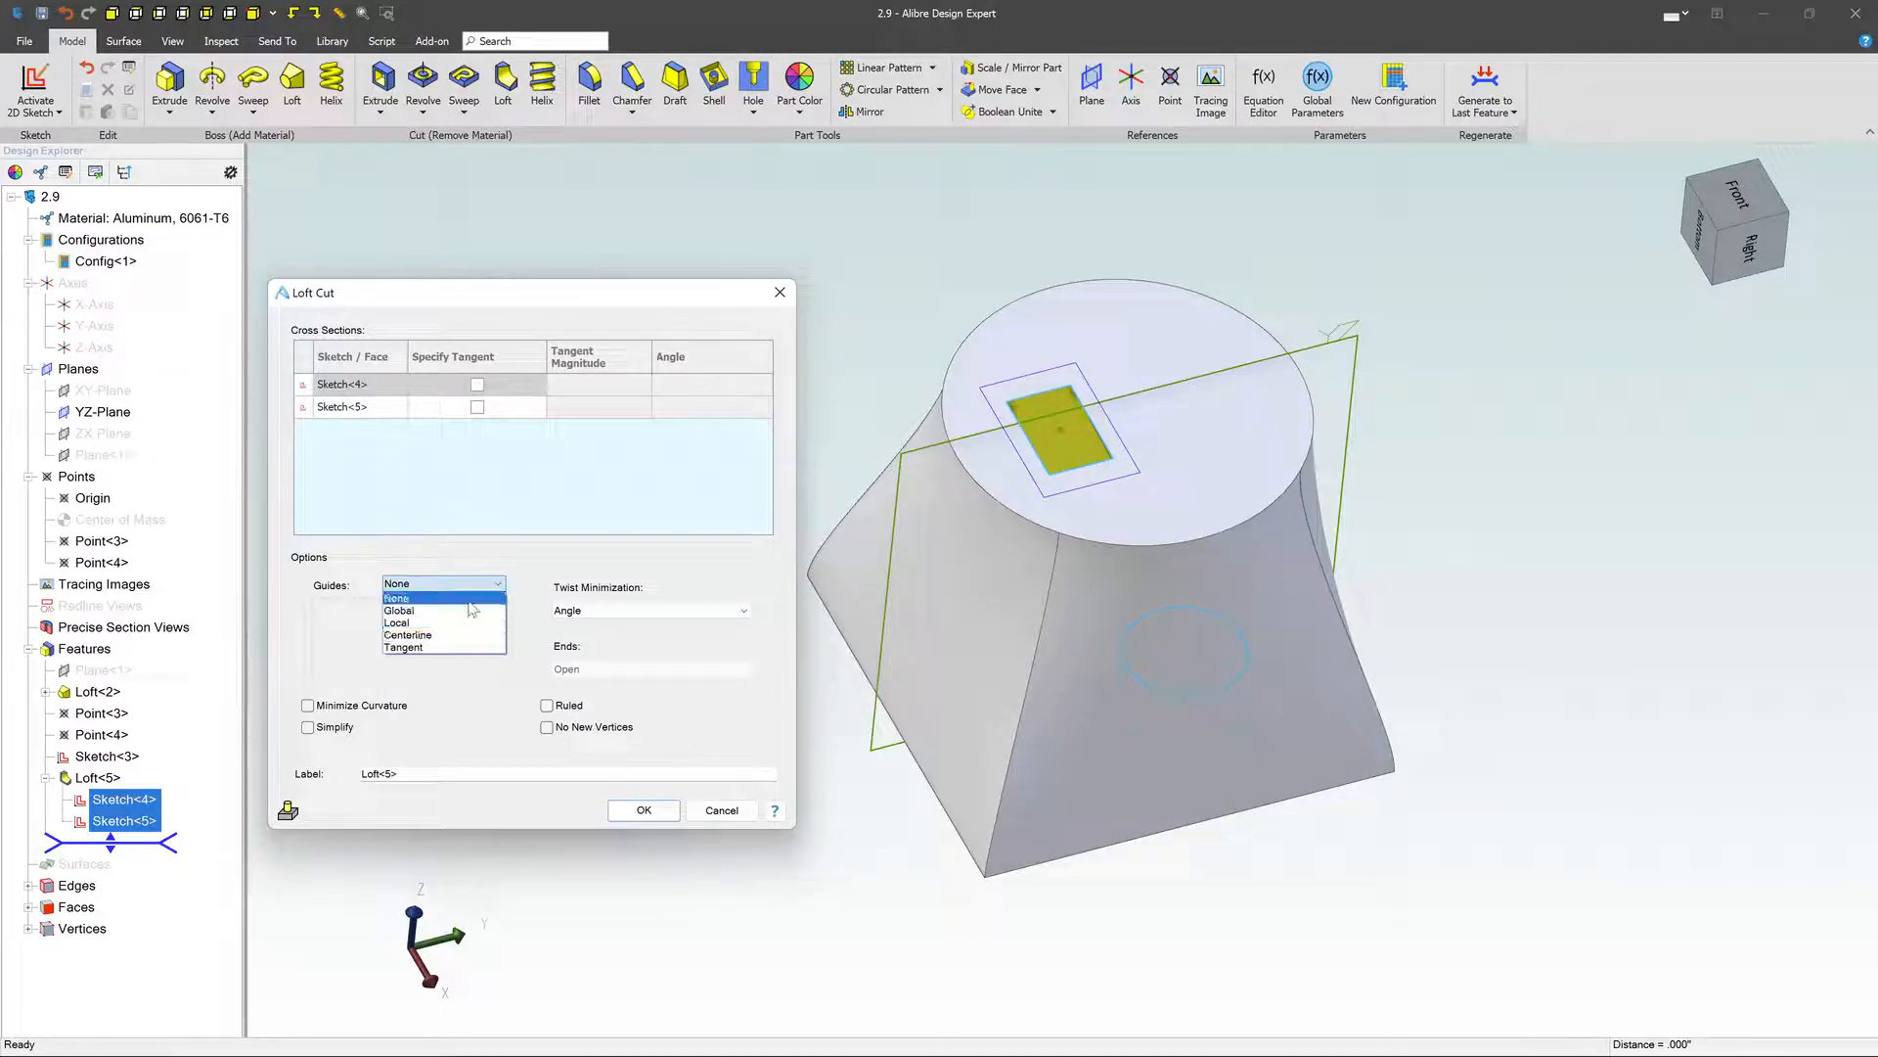
{"action": "left_click", "coordinate": [429, 635]}
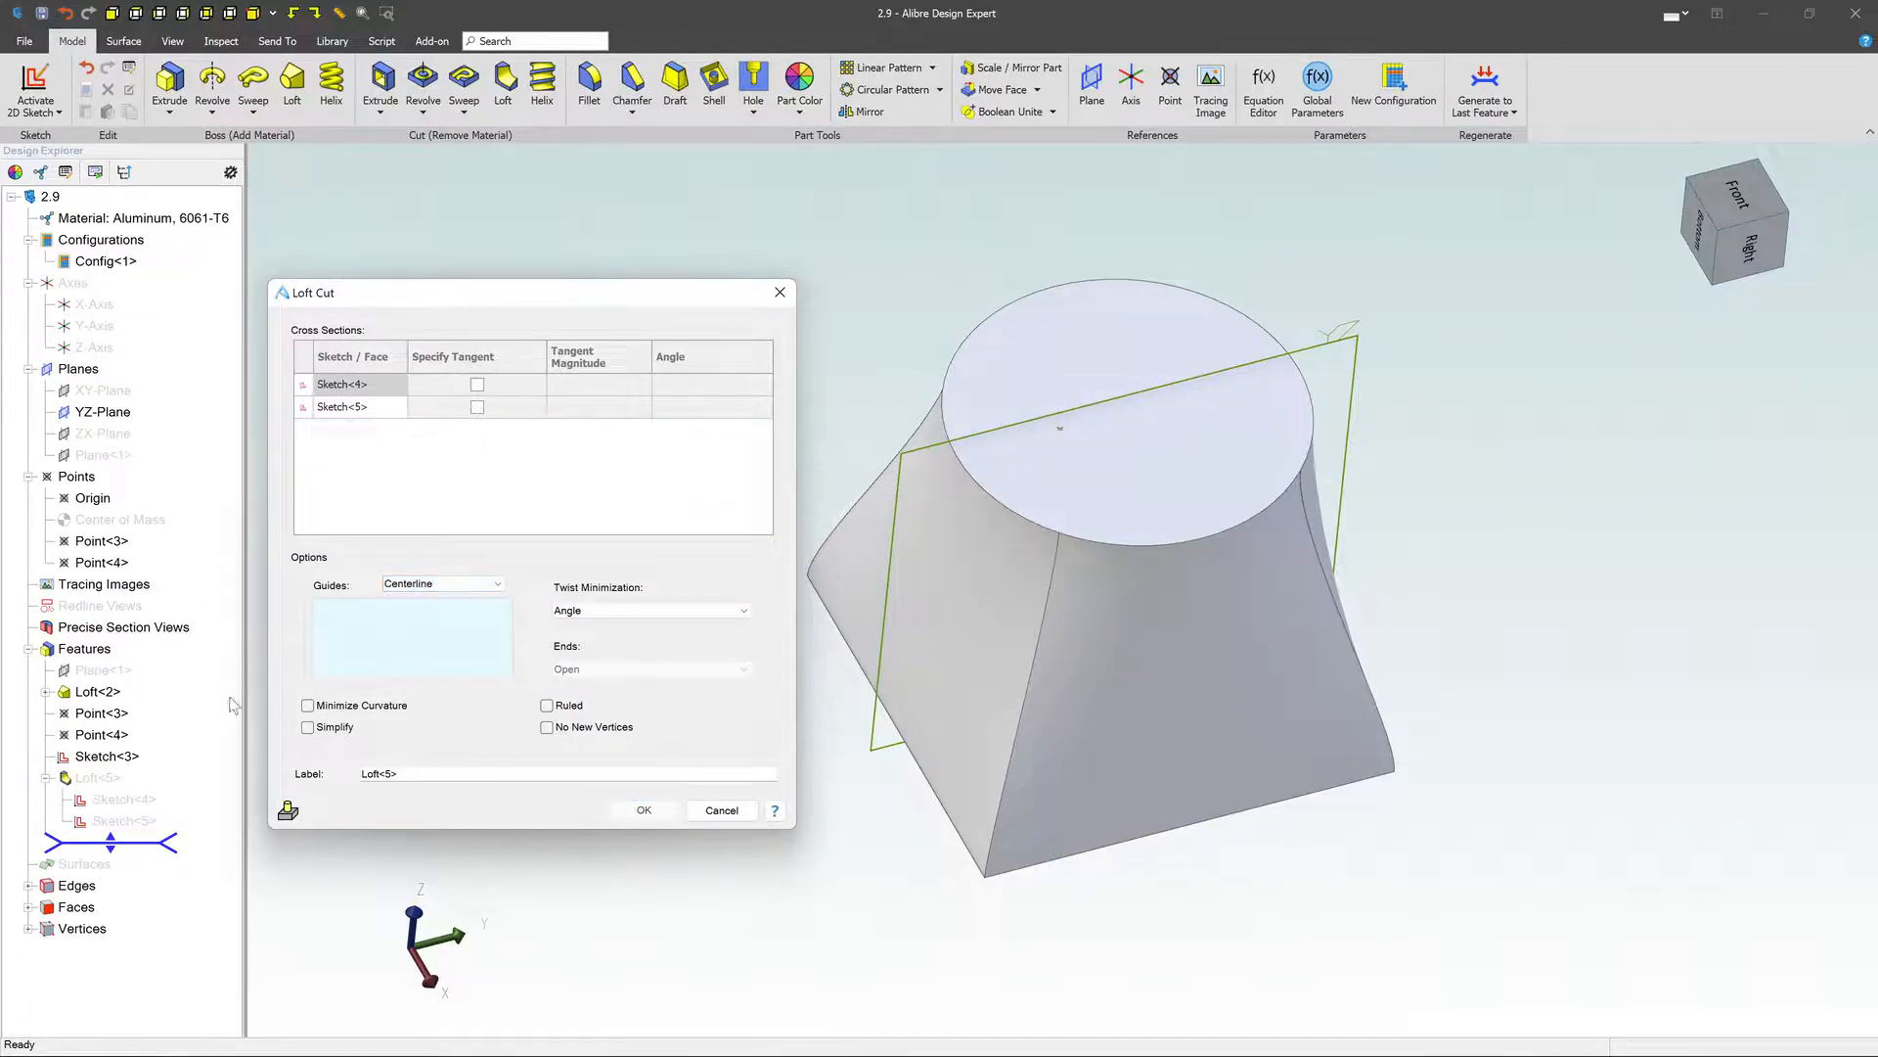
{"action": "left_click", "coordinate": [107, 757]}
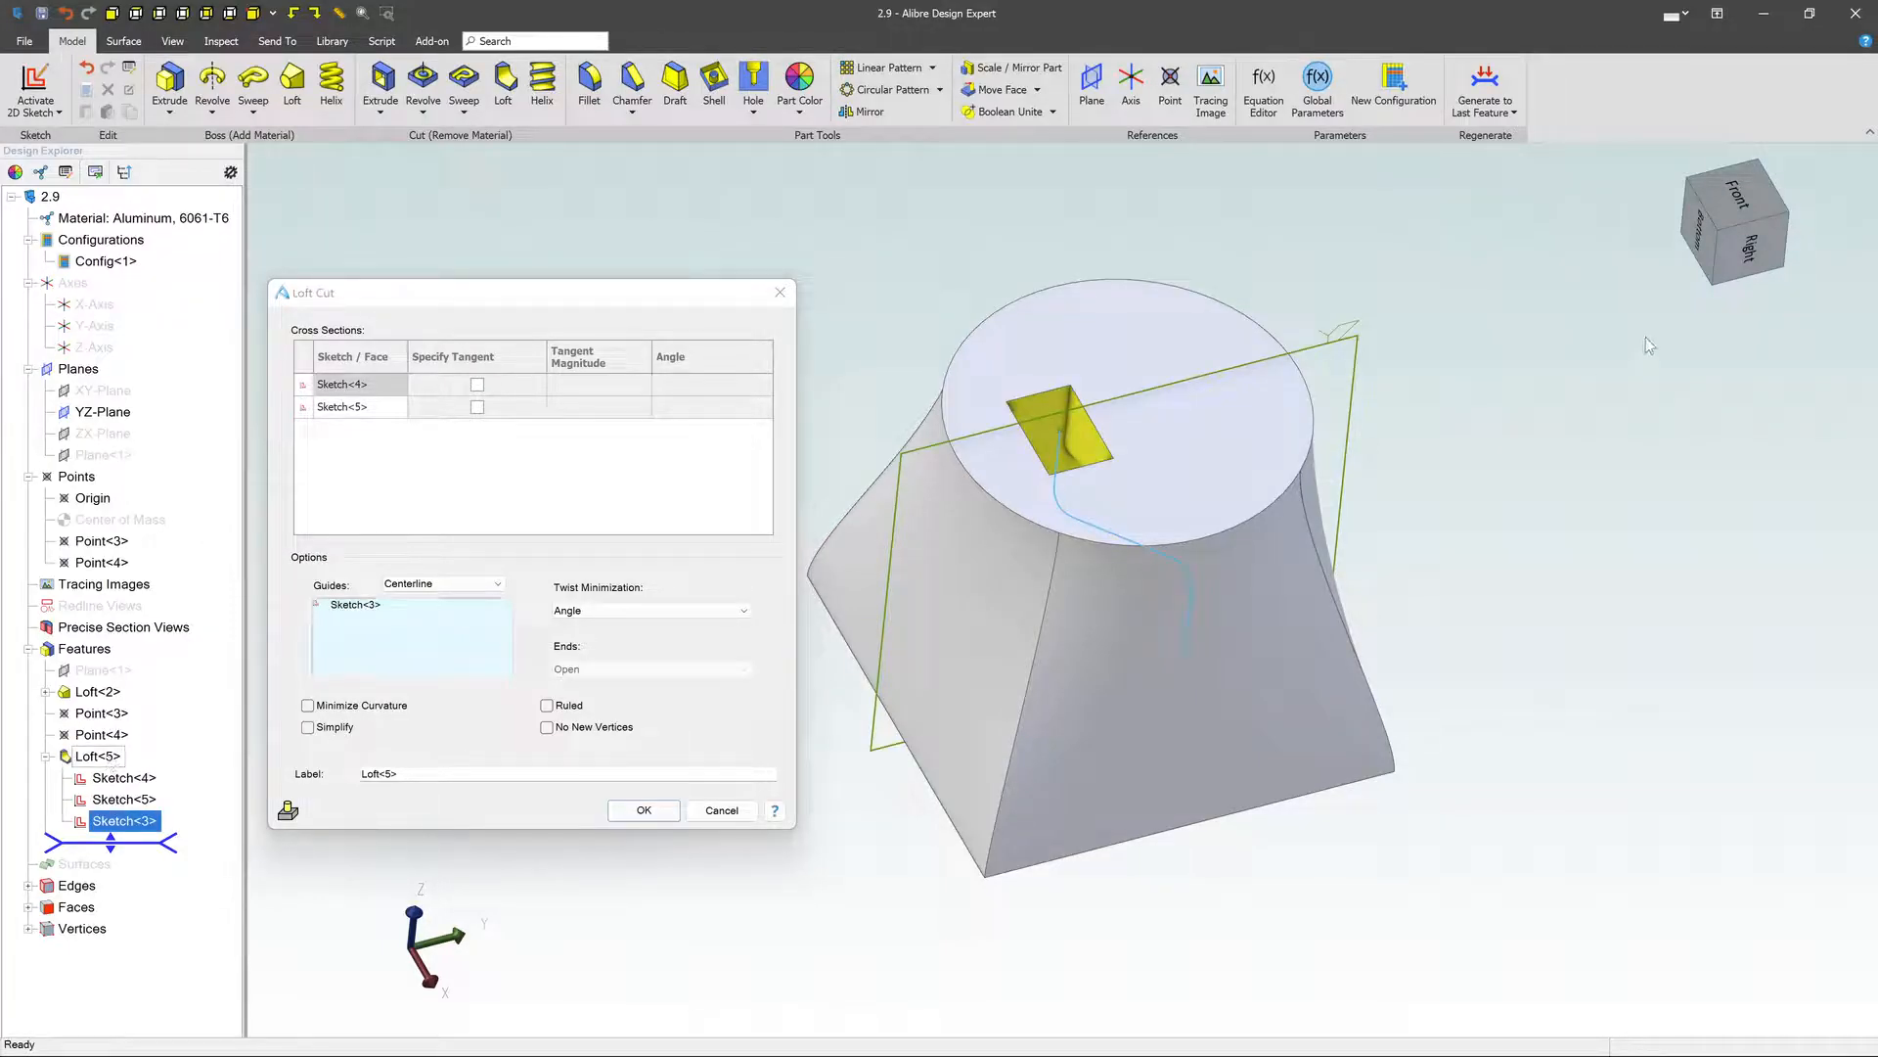
{"action": "right_click_drag", "start_coordinate": [1646, 336], "coordinate": [1446, 373]}
{"action": "mouse_move", "coordinate": [1446, 373]}
{"action": "middle_mouse_down"}
{"action": "mouse_move", "coordinate": [1454, 388]}
{"action": "mouse_move", "coordinate": [1452, 372]}
{"action": "middle_mouse_up"}
{"action": "scroll", "coordinate": [1127, 452], "scroll_direction": "down", "scroll_amount": 2}
{"action": "scroll", "coordinate": [1096, 448], "scroll_direction": "up", "scroll_amount": 5}
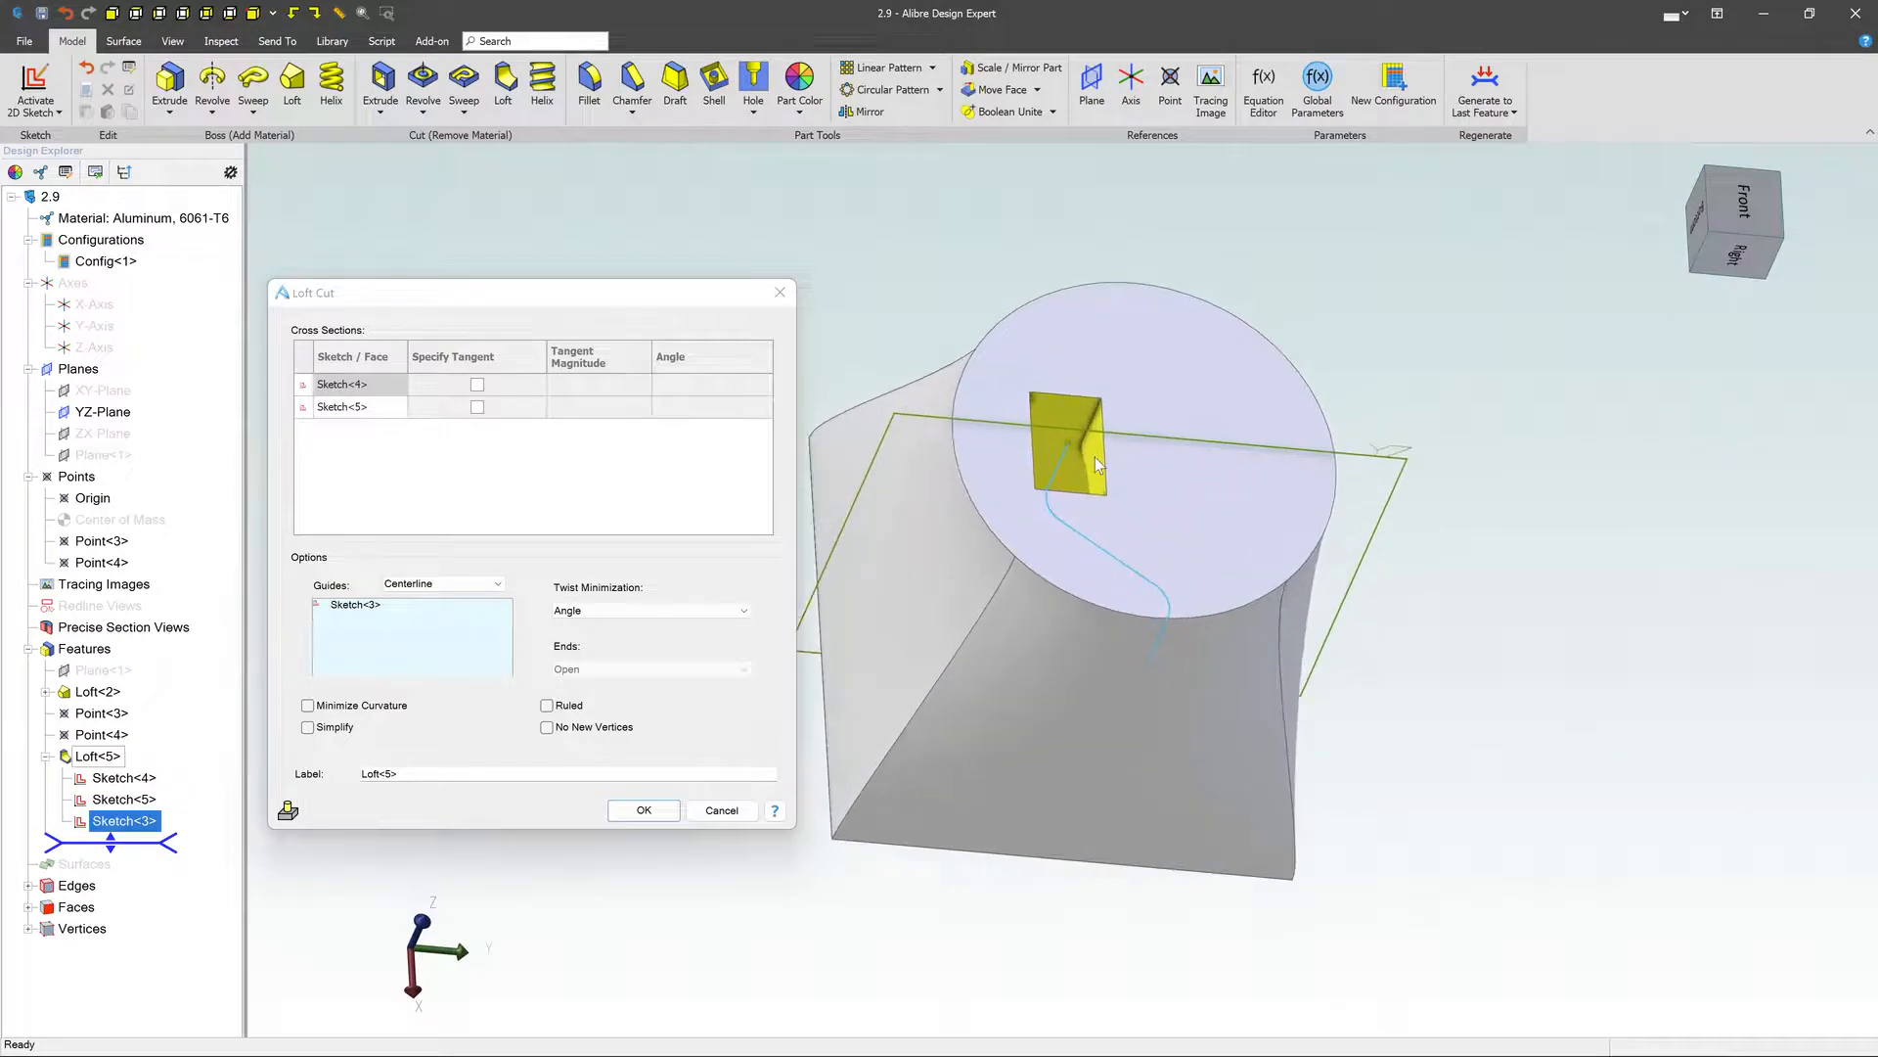
{"action": "middle_click_drag", "start_coordinate": [1080, 420], "coordinate": [1080, 418]}
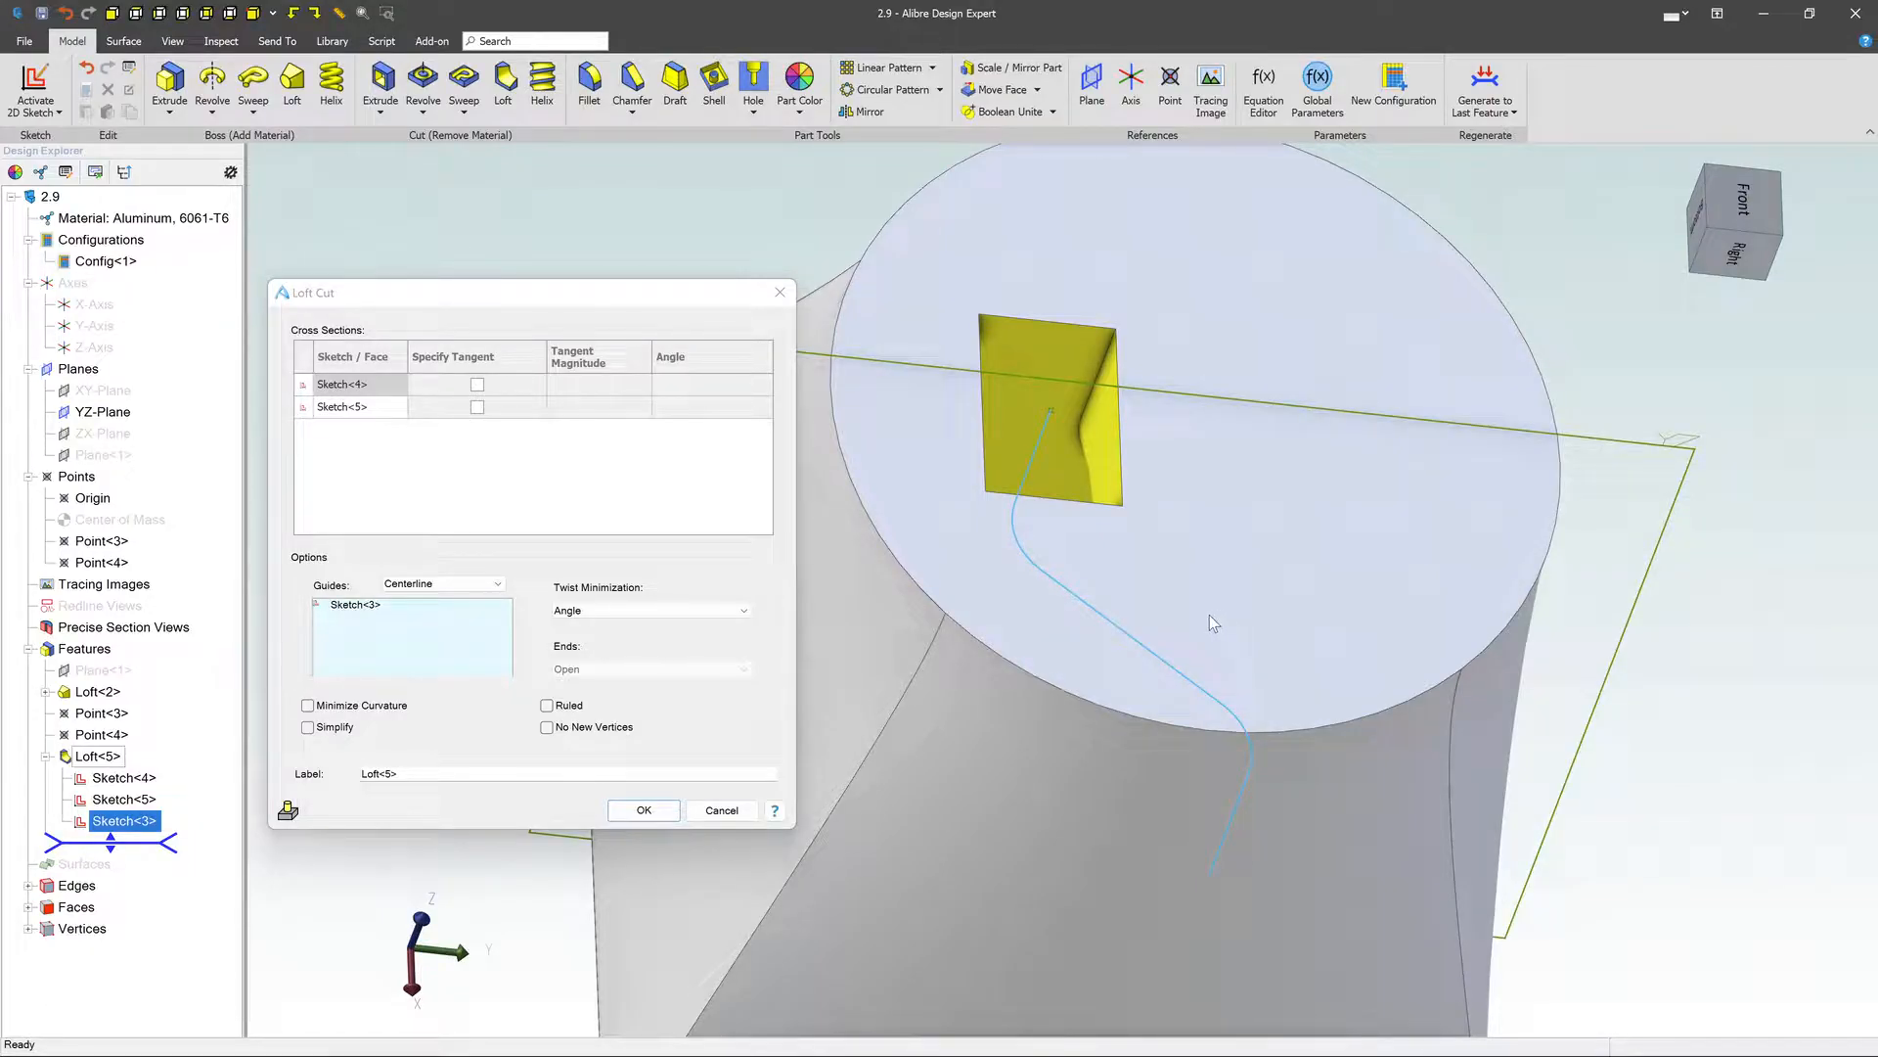
{"action": "left_click", "coordinate": [644, 810]}
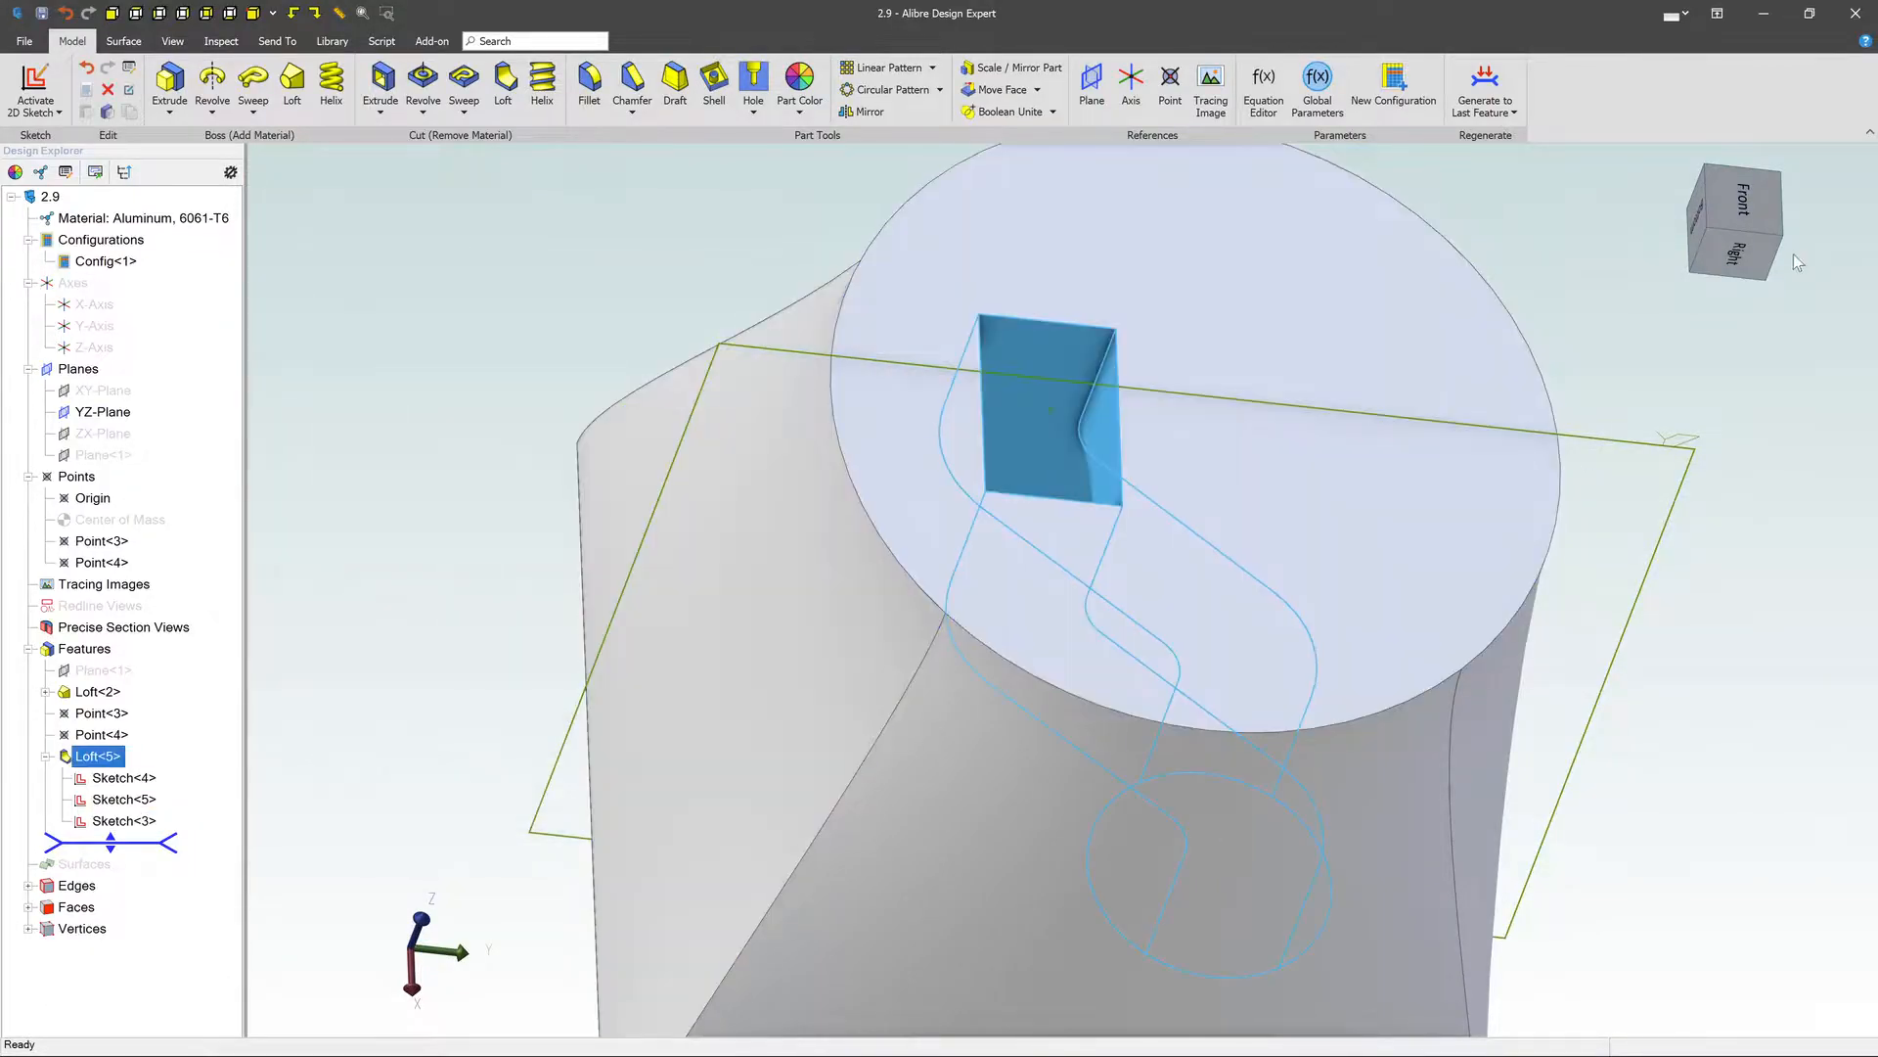
{"action": "scroll", "coordinate": [1321, 348], "scroll_direction": "down", "scroll_amount": 5}
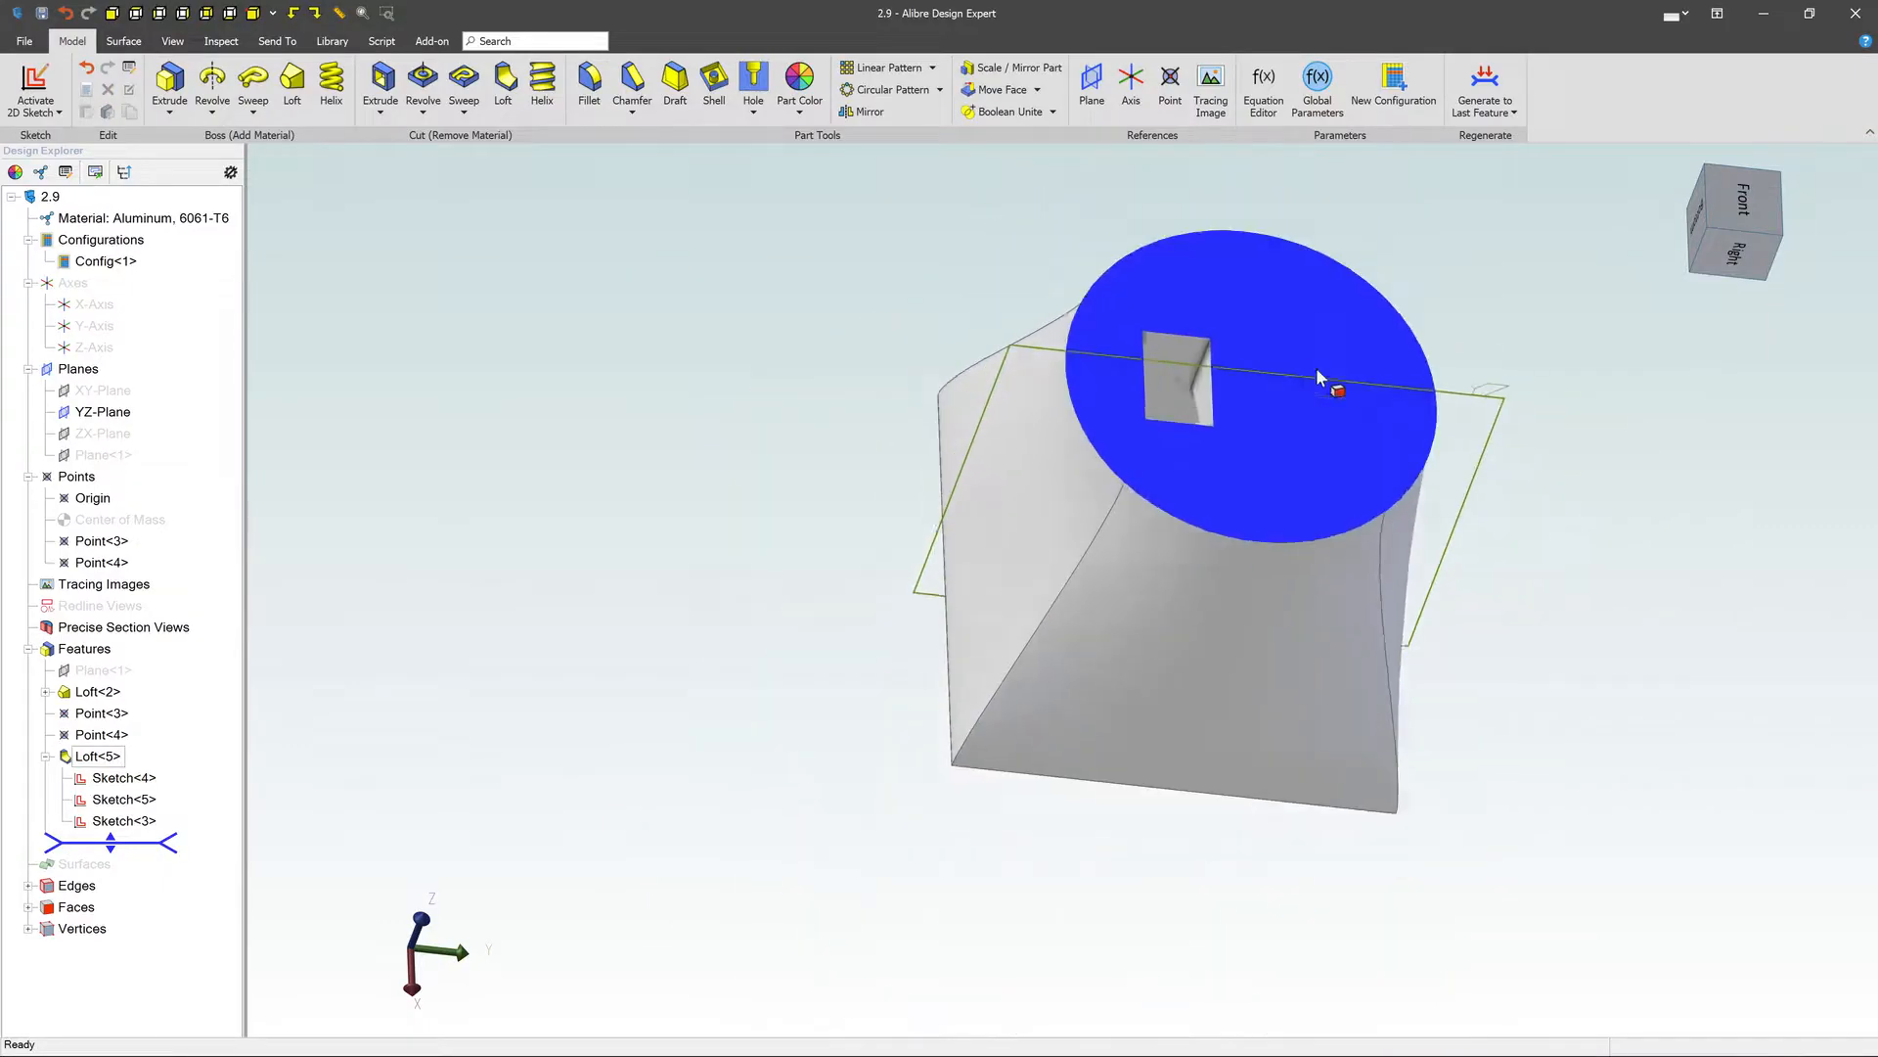
{"action": "mouse_move", "coordinate": [1469, 586]}
{"action": "middle_mouse_down"}
{"action": "mouse_move", "coordinate": [1464, 525]}
{"action": "mouse_move", "coordinate": [1438, 518]}
{"action": "mouse_move", "coordinate": [1444, 537]}
{"action": "mouse_move", "coordinate": [1436, 518]}
{"action": "mouse_move", "coordinate": [1487, 570]}
{"action": "middle_mouse_up"}
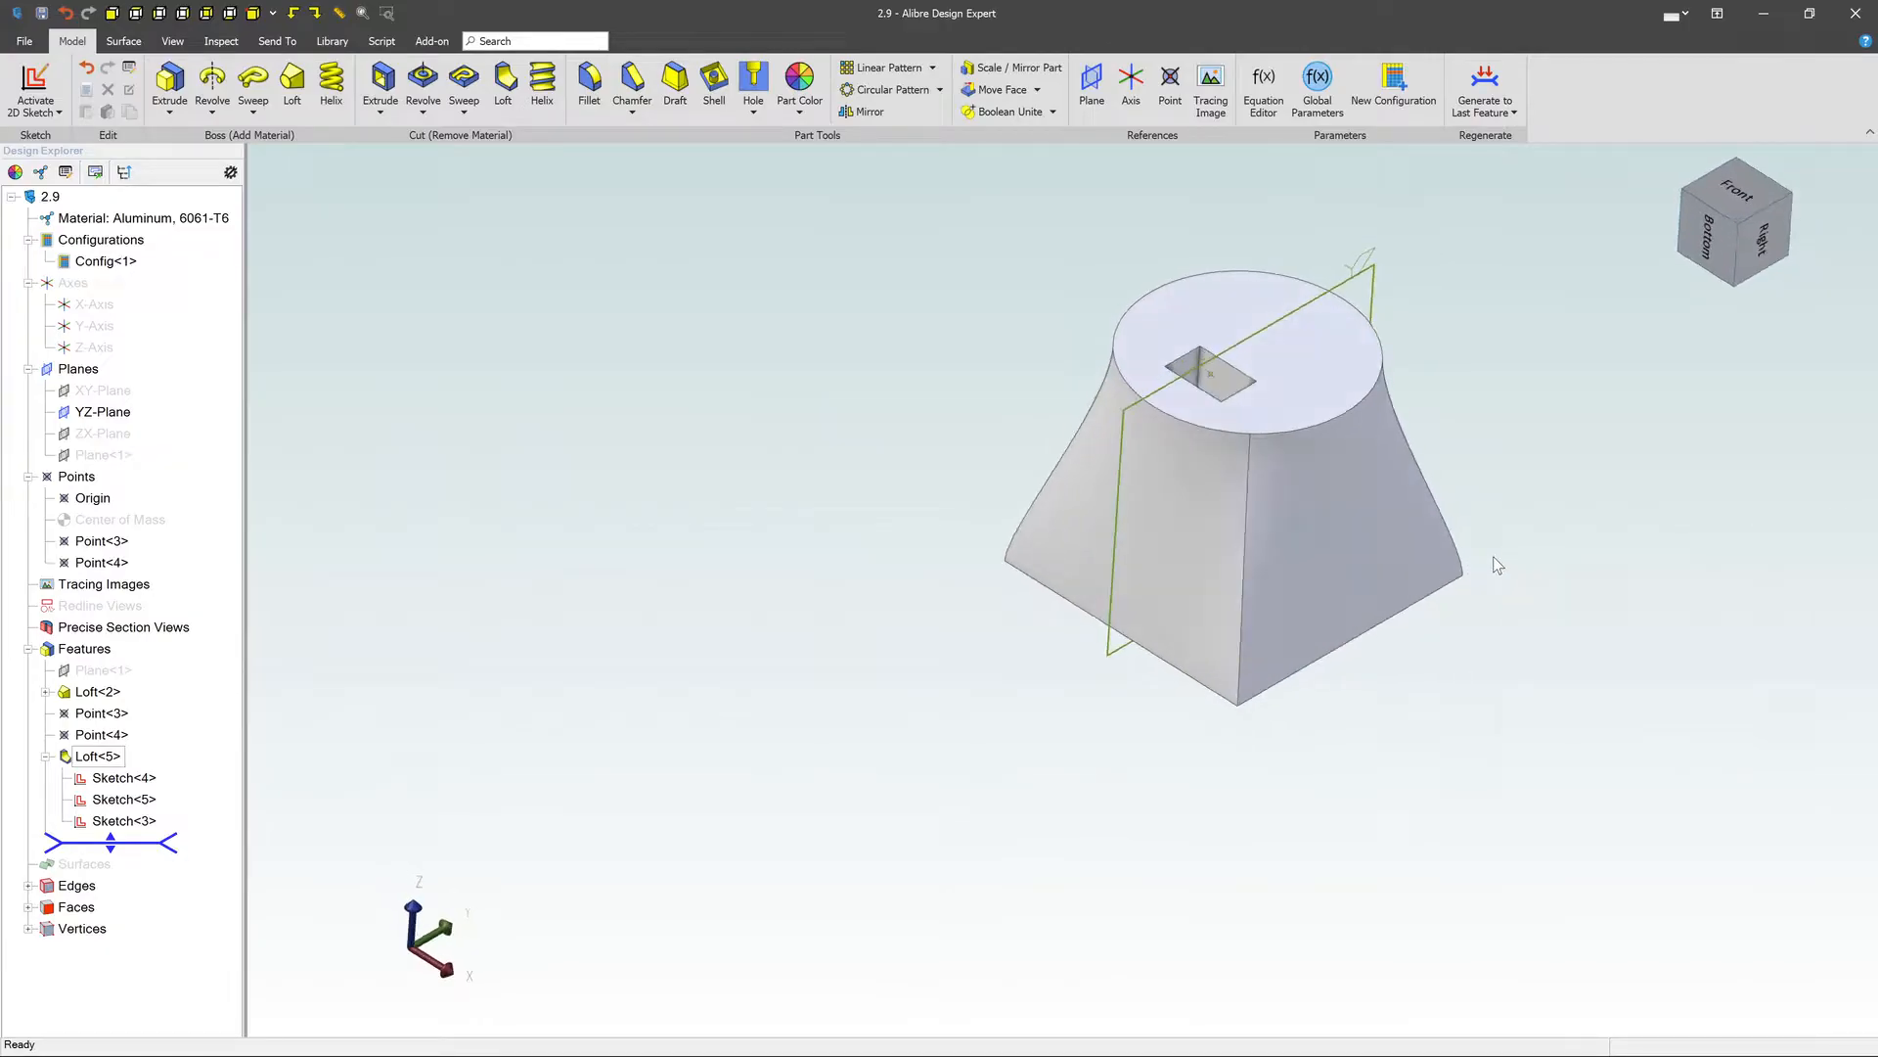